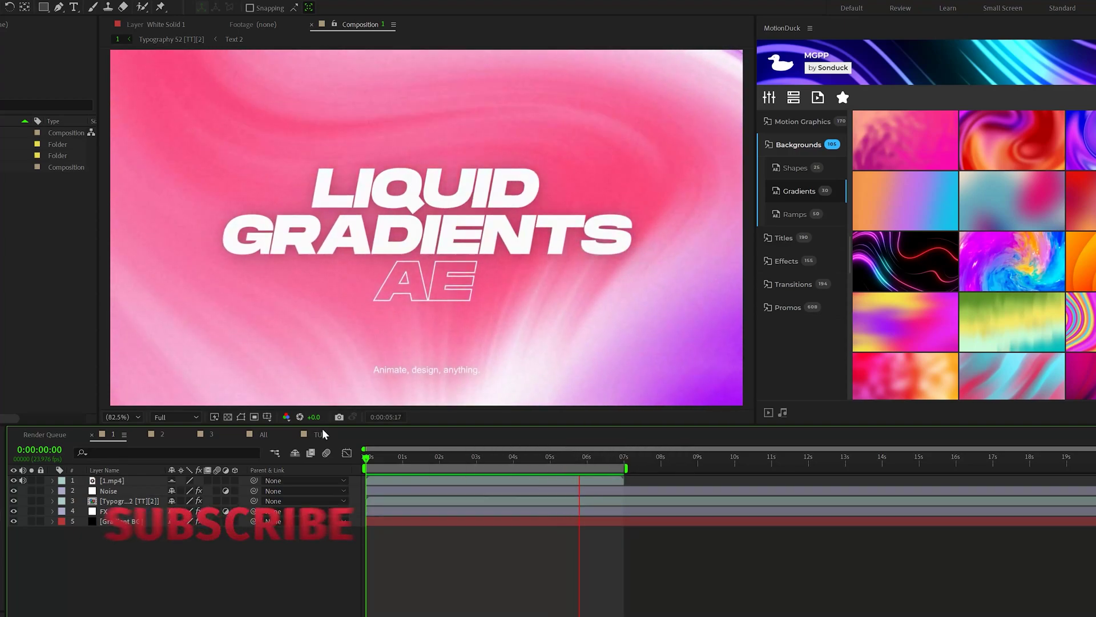
- Switch the timeline to the empty TUT composition tab
{"action": "left_click", "coordinate": [316, 433]}
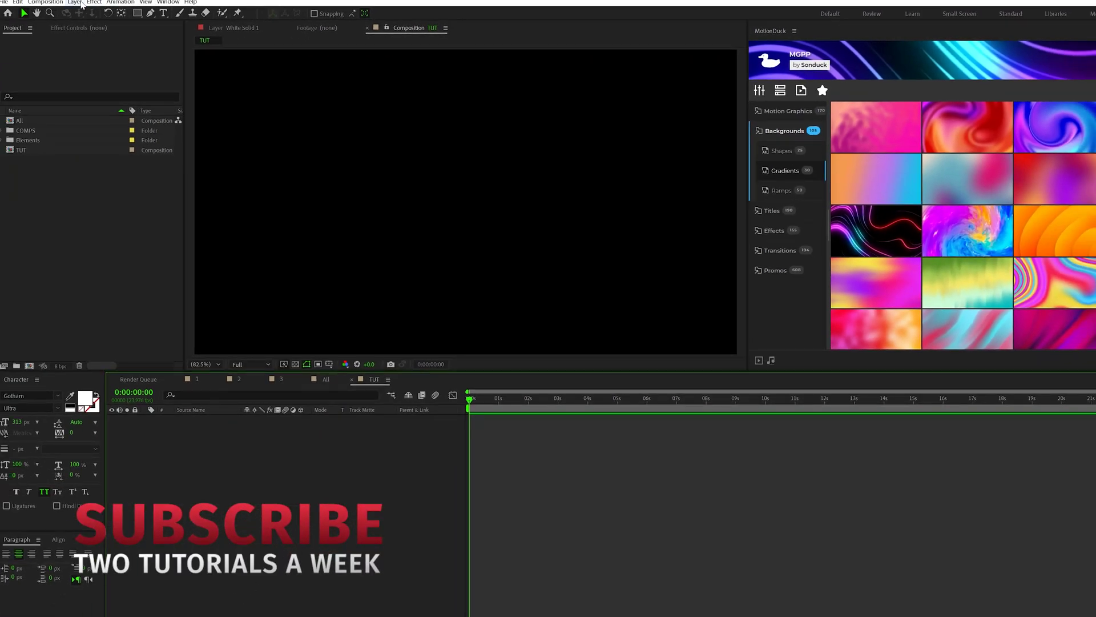
- Create a new solid layer named BG
{"action": "left_click", "coordinate": [80, 4]}
{"action": "mouse_move", "coordinate": [122, 14]}
{"action": "left_click", "coordinate": [232, 27]}
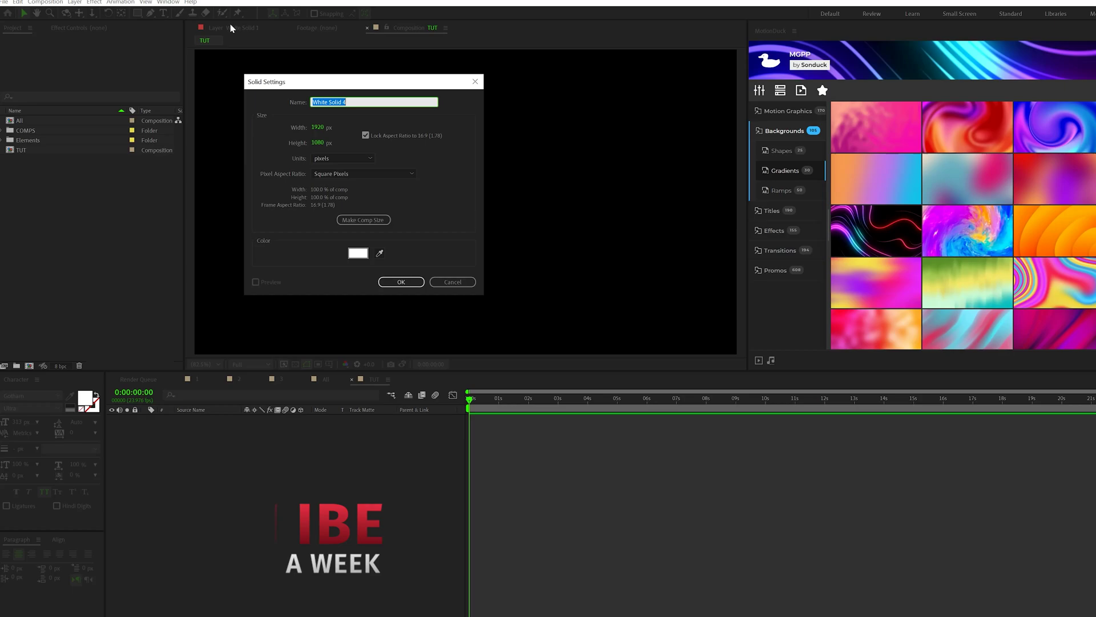
{"action": "type", "text": "BG"}
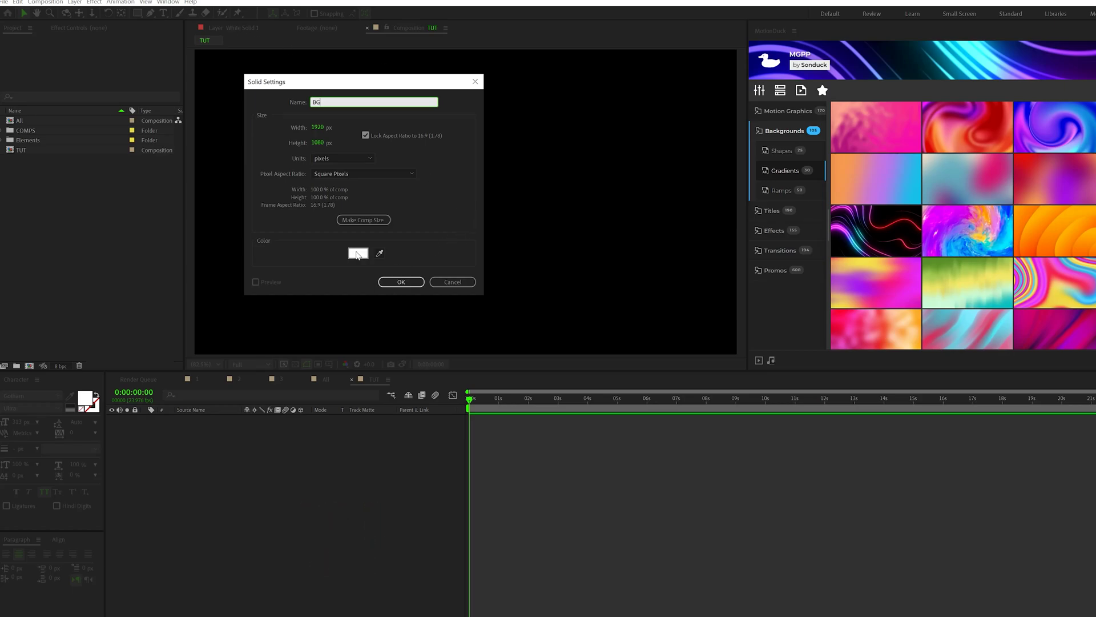
{"action": "left_click", "coordinate": [401, 281]}
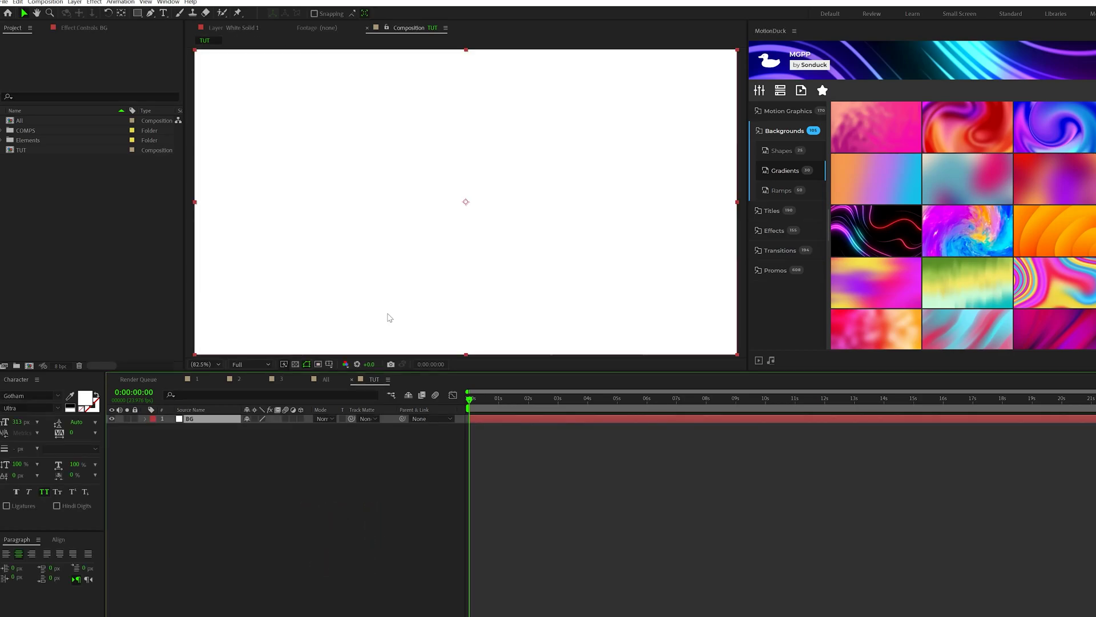
- Apply 4-Color Gradient to BG with colours purple, pink and white
{"action": "left_click", "coordinate": [92, 4]}
{"action": "mouse_move", "coordinate": [189, 142]}
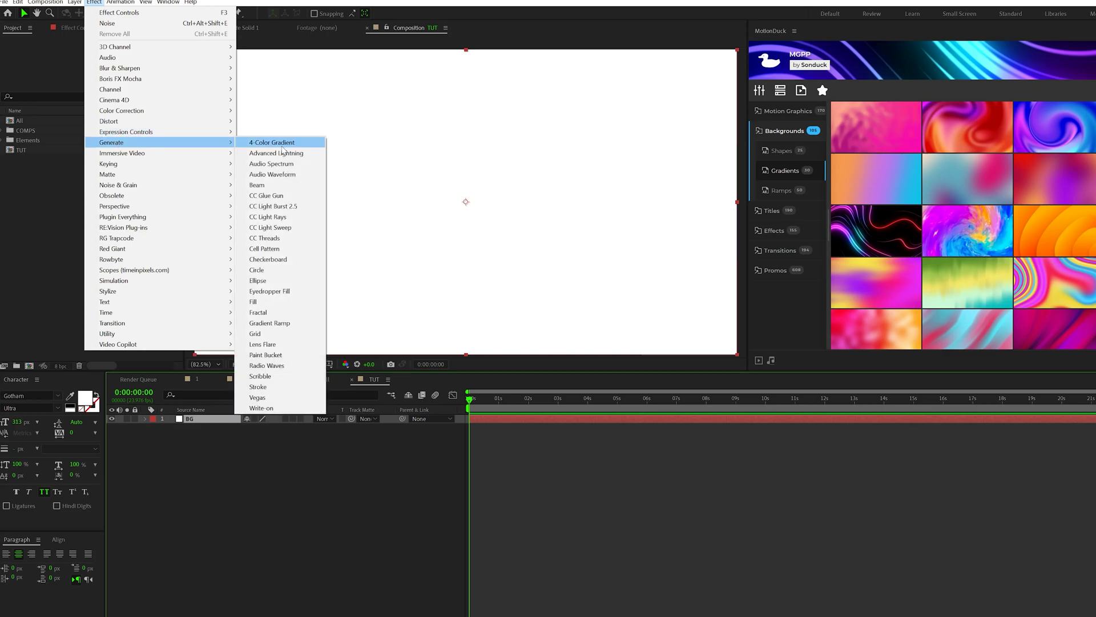
{"action": "left_click", "coordinate": [267, 142]}
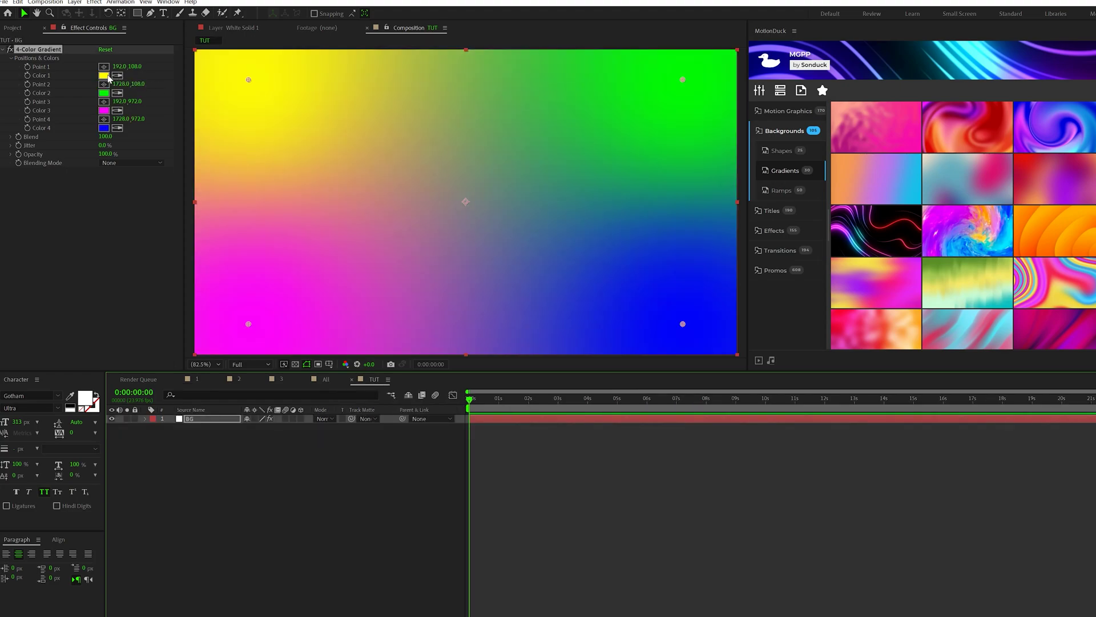
{"action": "left_click", "coordinate": [103, 74]}
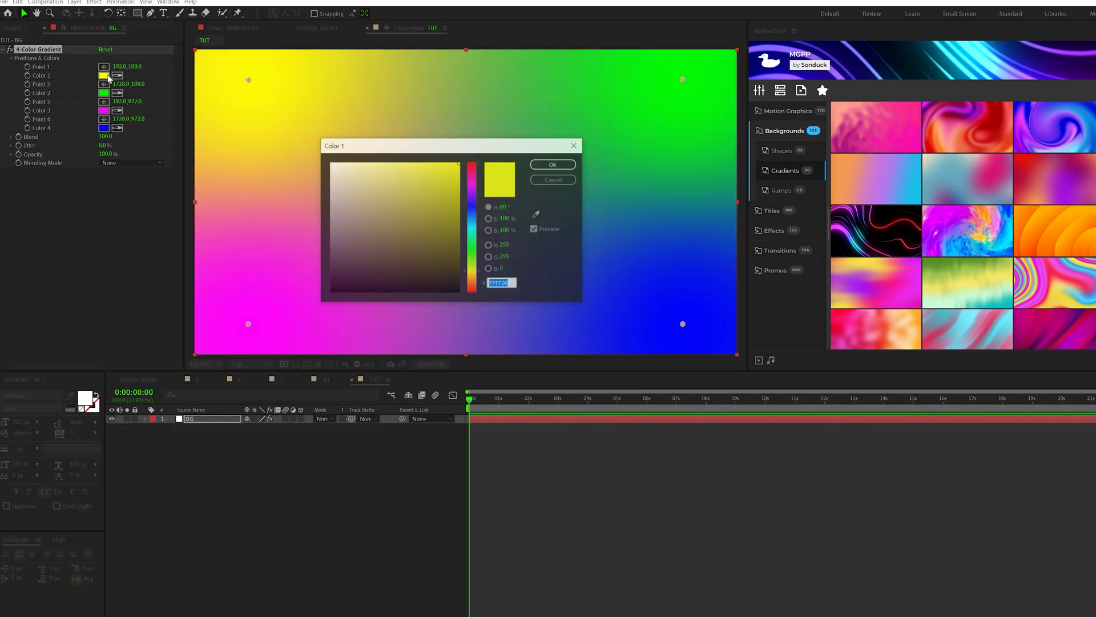
{"action": "left_click", "coordinate": [471, 194]}
{"action": "left_click", "coordinate": [540, 165]}
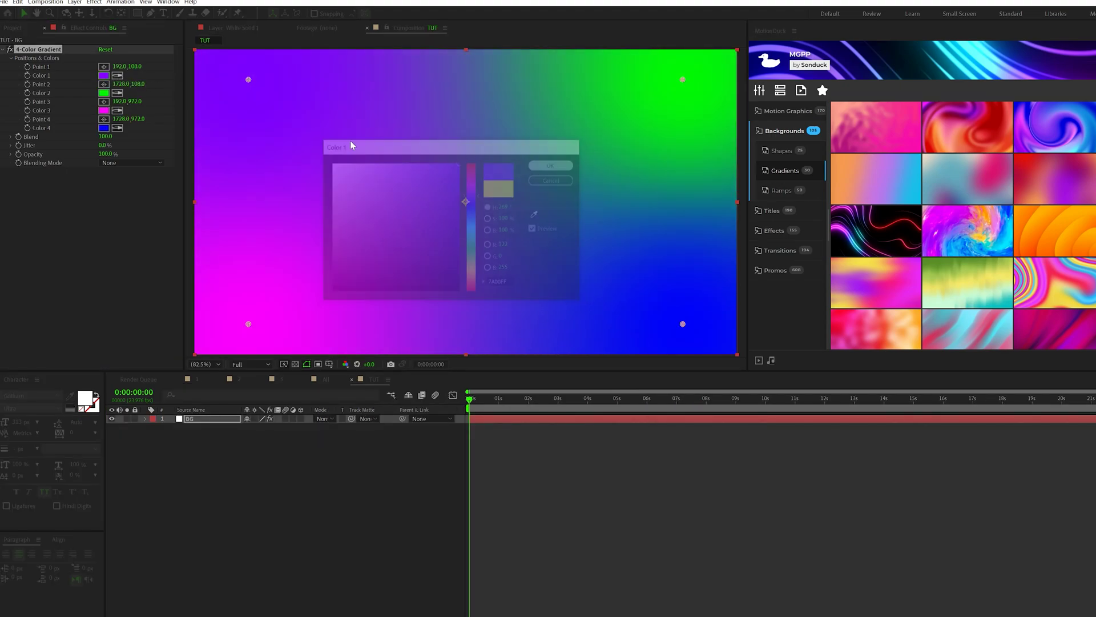
{"action": "left_click", "coordinate": [104, 92]}
{"action": "left_click", "coordinate": [471, 178]}
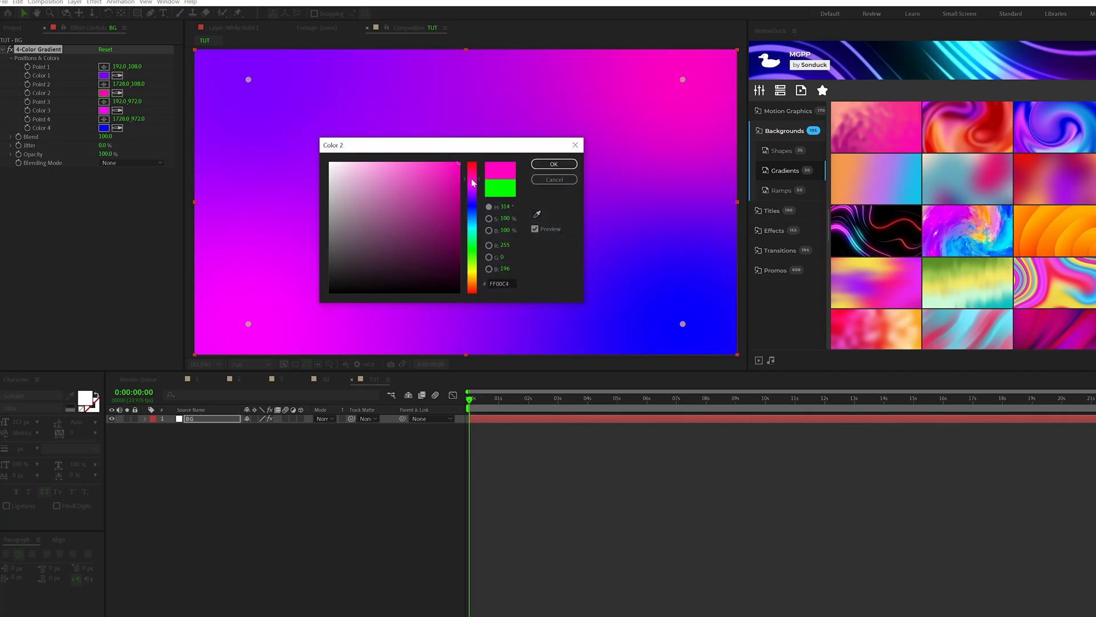
{"action": "left_click", "coordinate": [557, 165]}
{"action": "left_click", "coordinate": [104, 110]}
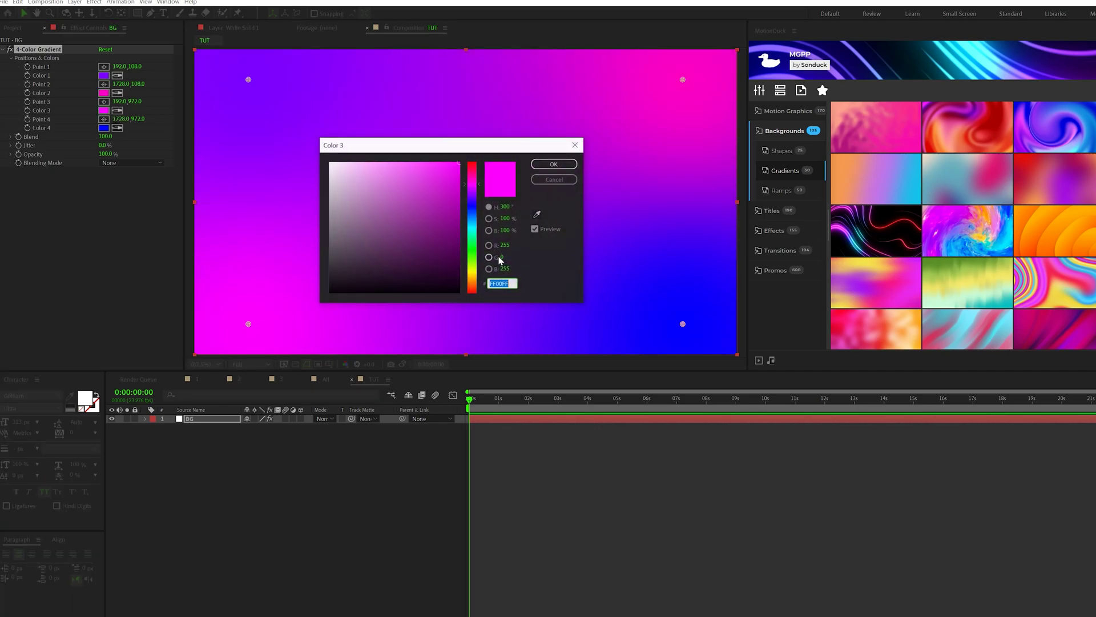
{"action": "left_click", "coordinate": [334, 158]}
{"action": "left_click", "coordinate": [553, 165]}
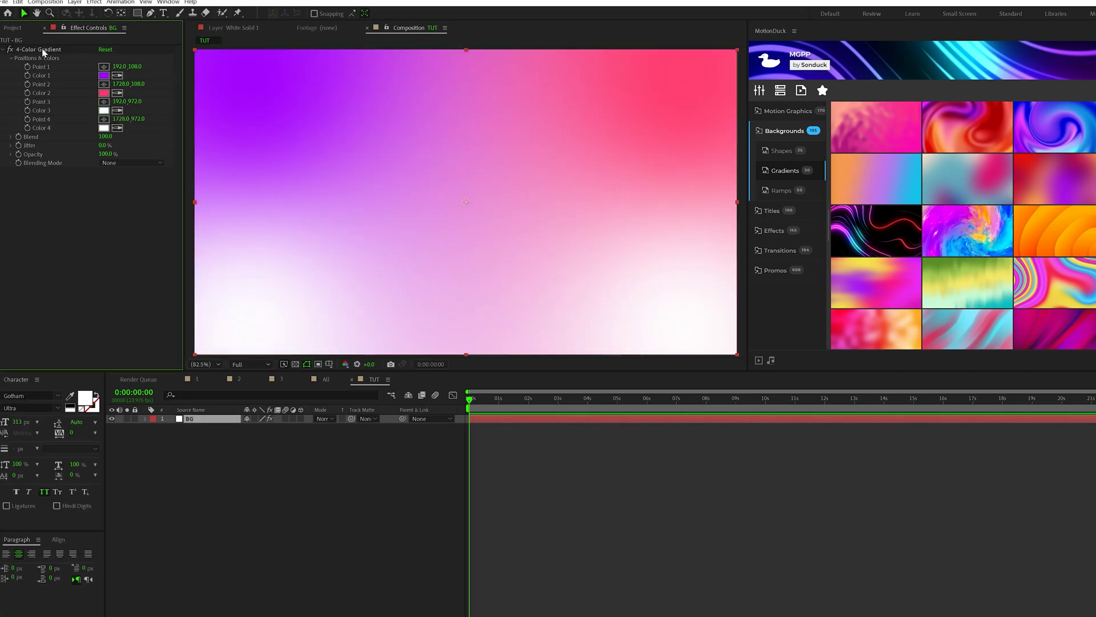
- Reposition the gradient points: third toward centre, fourth top right, second left along top
{"action": "left_click", "coordinate": [38, 50]}
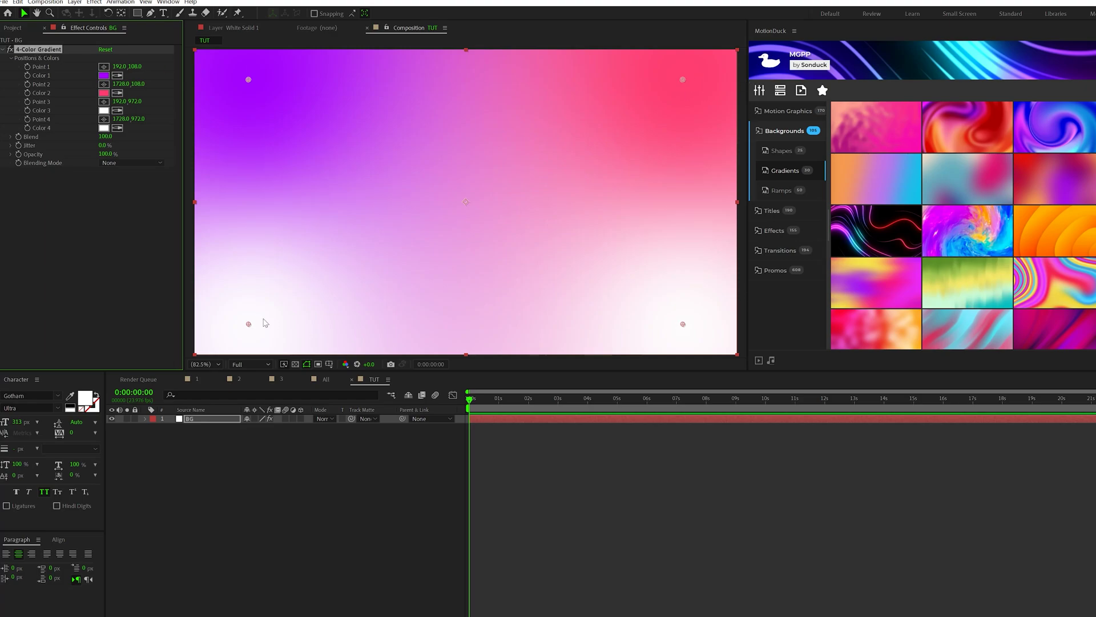
{"action": "left_click_drag", "start_coordinate": [249, 324], "coordinate": [372, 273]}
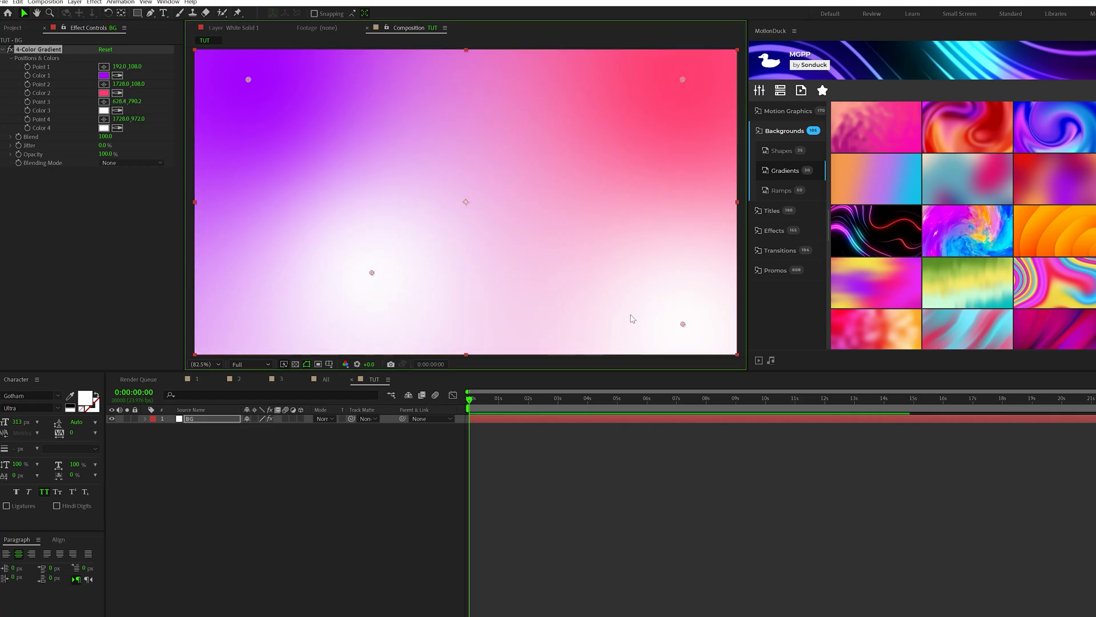
{"action": "left_click_drag", "start_coordinate": [680, 320], "coordinate": [591, 119]}
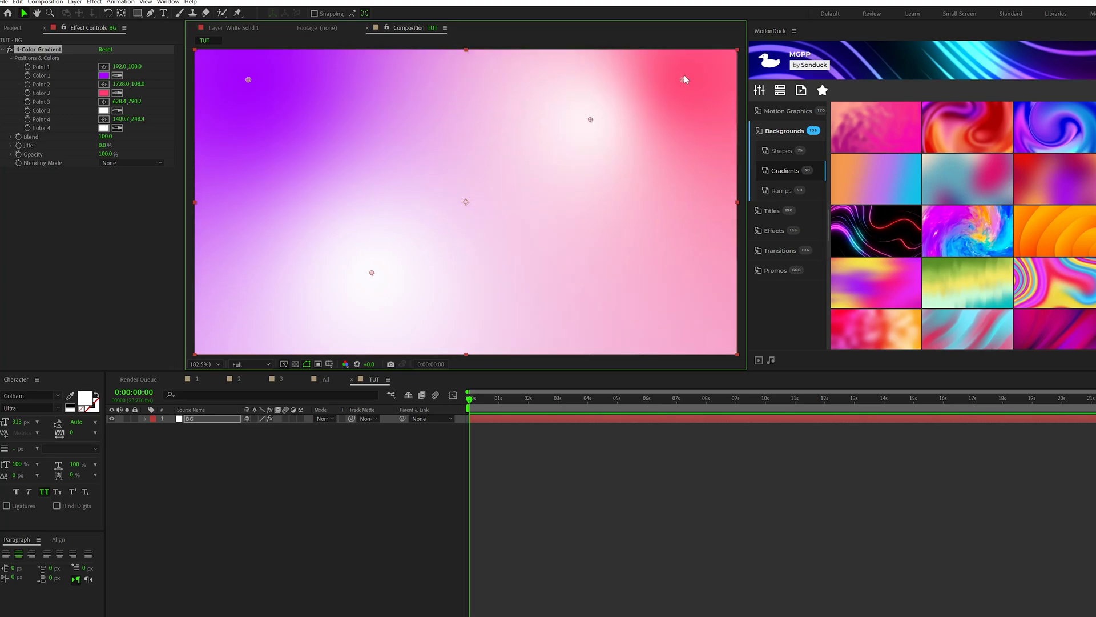
{"action": "left_click_drag", "start_coordinate": [683, 80], "coordinate": [602, 276]}
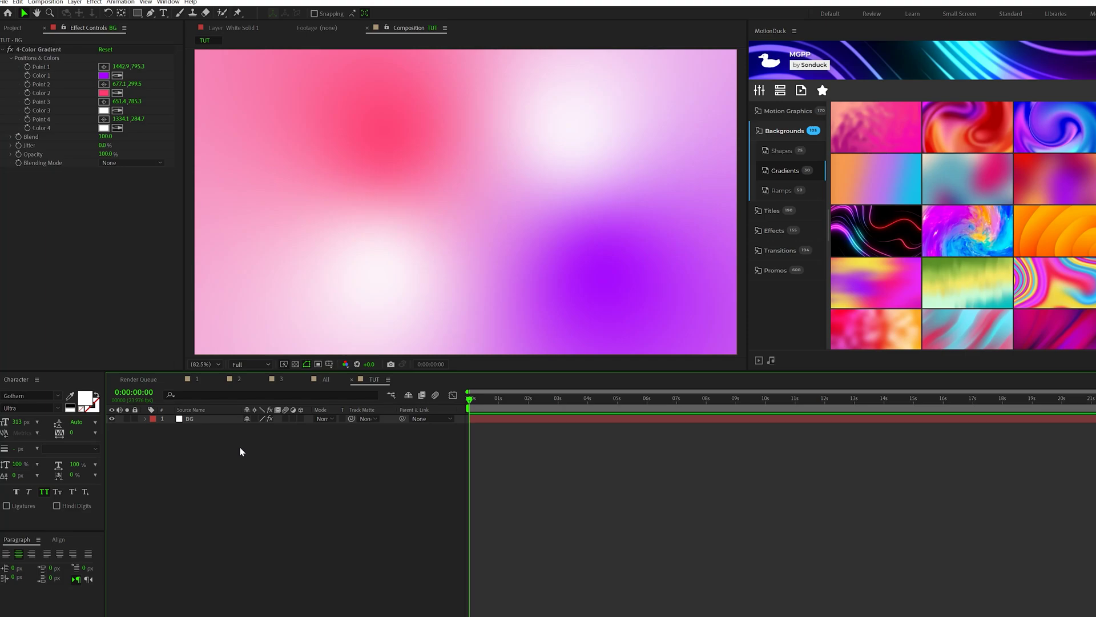
- Add an adjustment layer above BG and apply Turbulent Displace to it
{"action": "left_click", "coordinate": [75, 3]}
{"action": "mouse_move", "coordinate": [80, 12]}
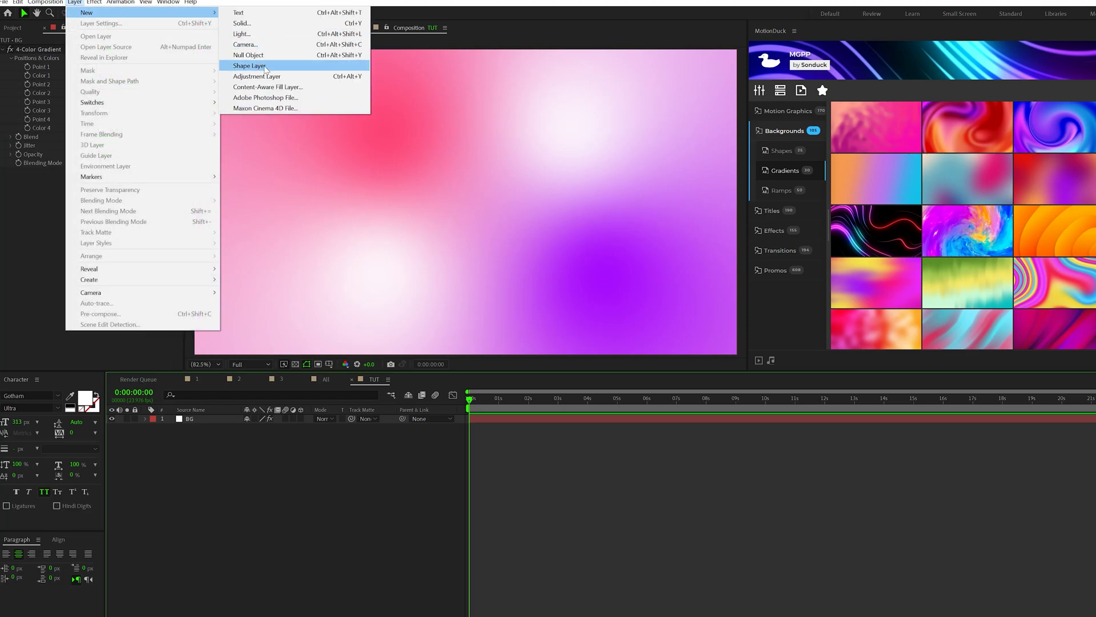
{"action": "left_click", "coordinate": [256, 76]}
{"action": "left_click", "coordinate": [94, 2]}
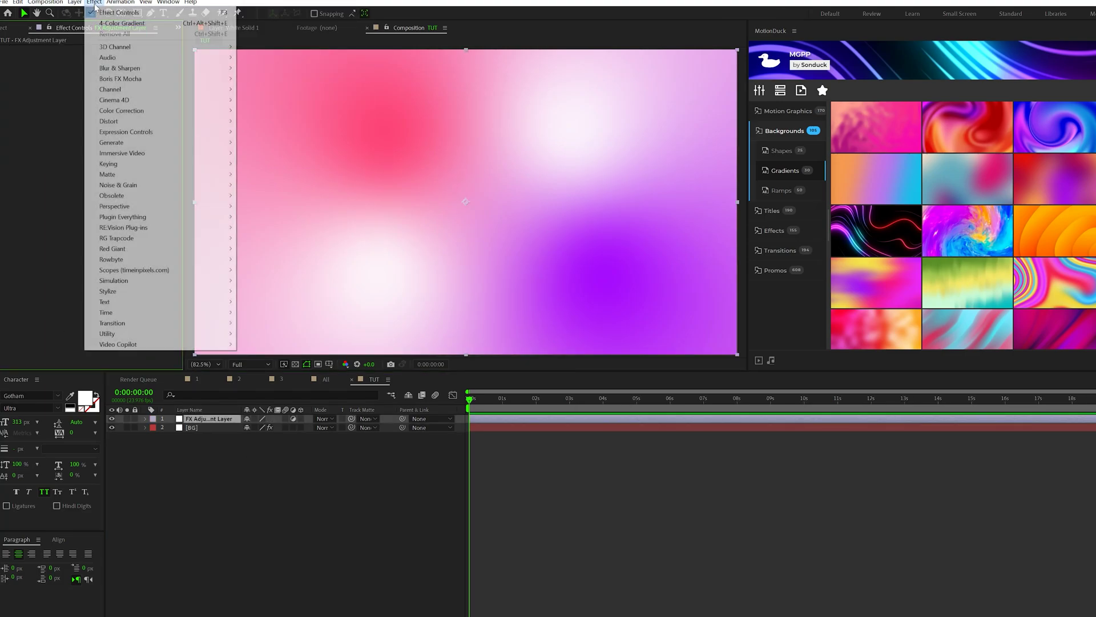
{"action": "mouse_move", "coordinate": [107, 122]}
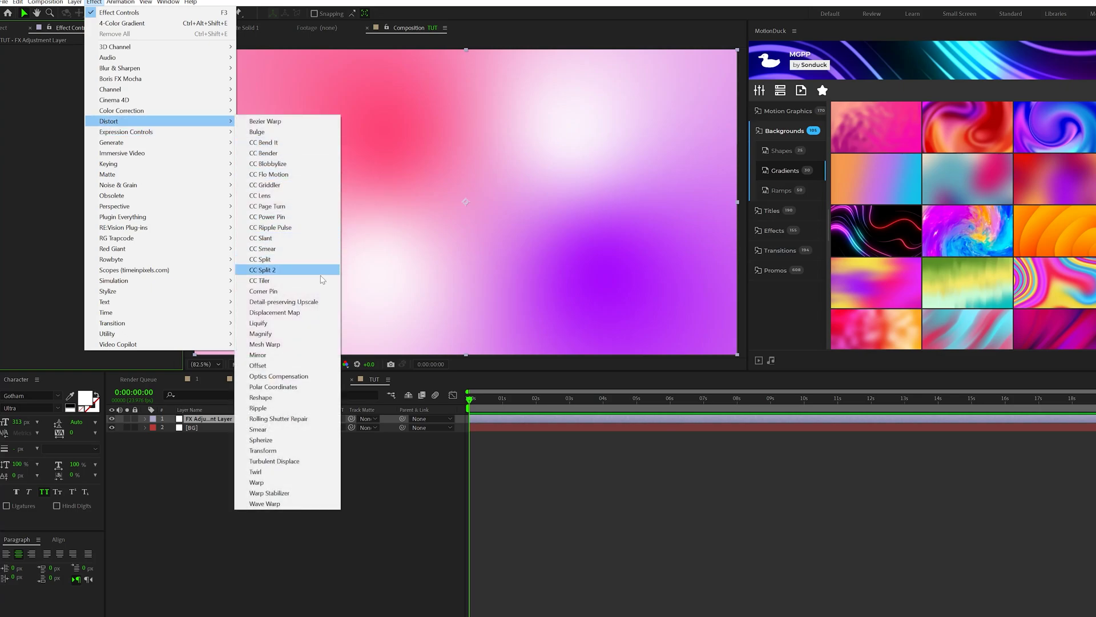
{"action": "left_click", "coordinate": [293, 461]}
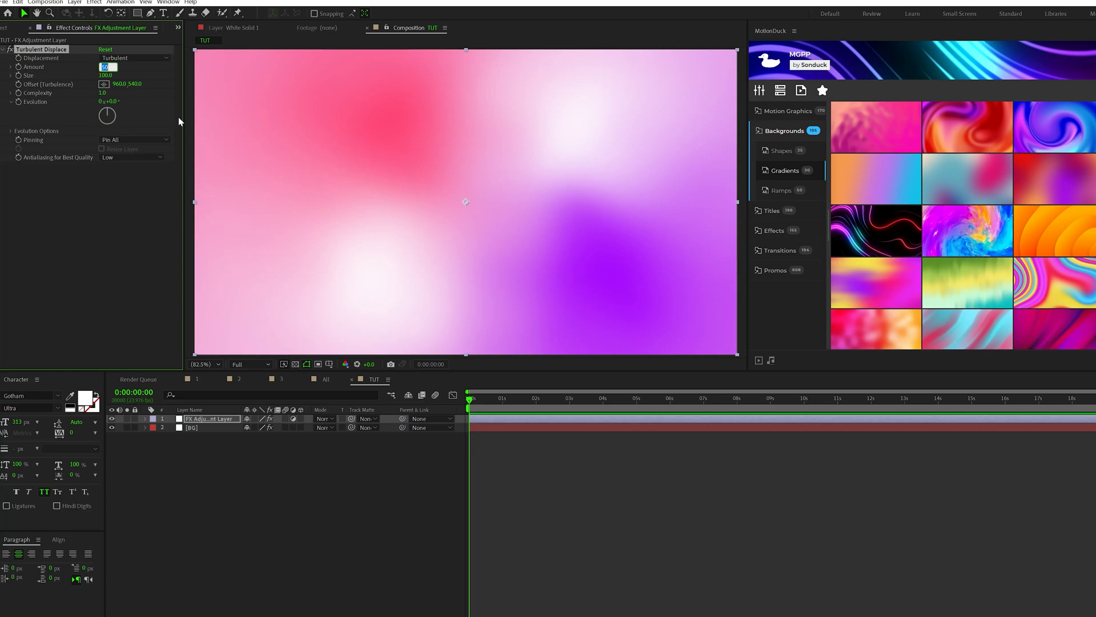
- Set Turbulent Displace to Amount 40, Size 1000, Complexity 10, Vertical Displacement
{"action": "type", "text": "40"}
{"action": "key", "text": "Tab"}
{"action": "type", "text": "100"}
{"action": "key", "text": "Return"}
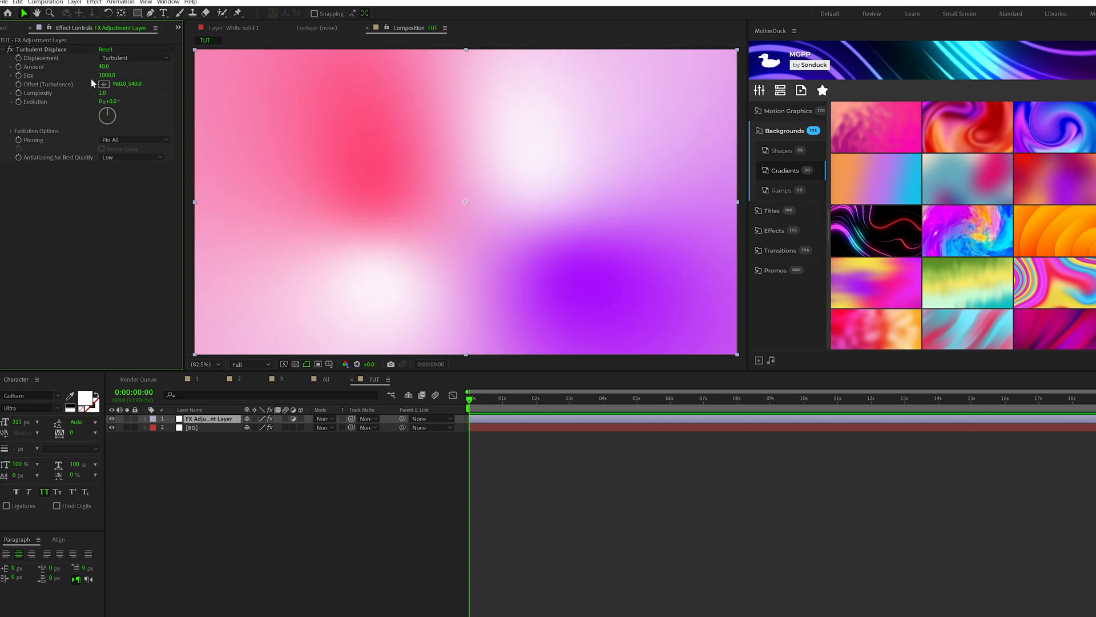
{"action": "type", "text": "10"}
{"action": "key", "text": "Return"}
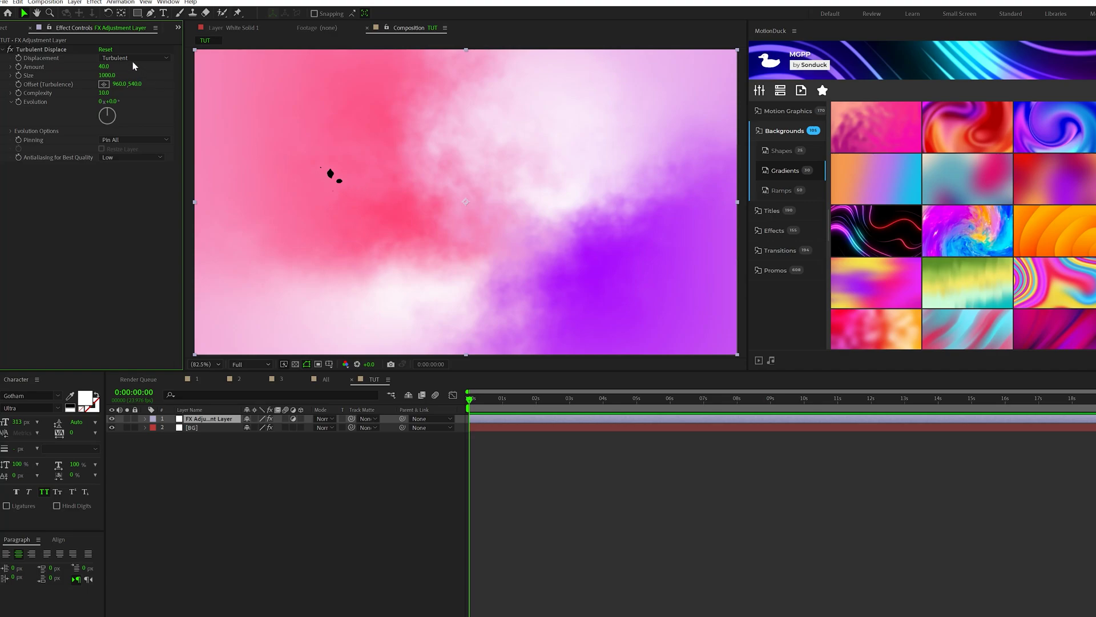
{"action": "left_click", "coordinate": [154, 59]}
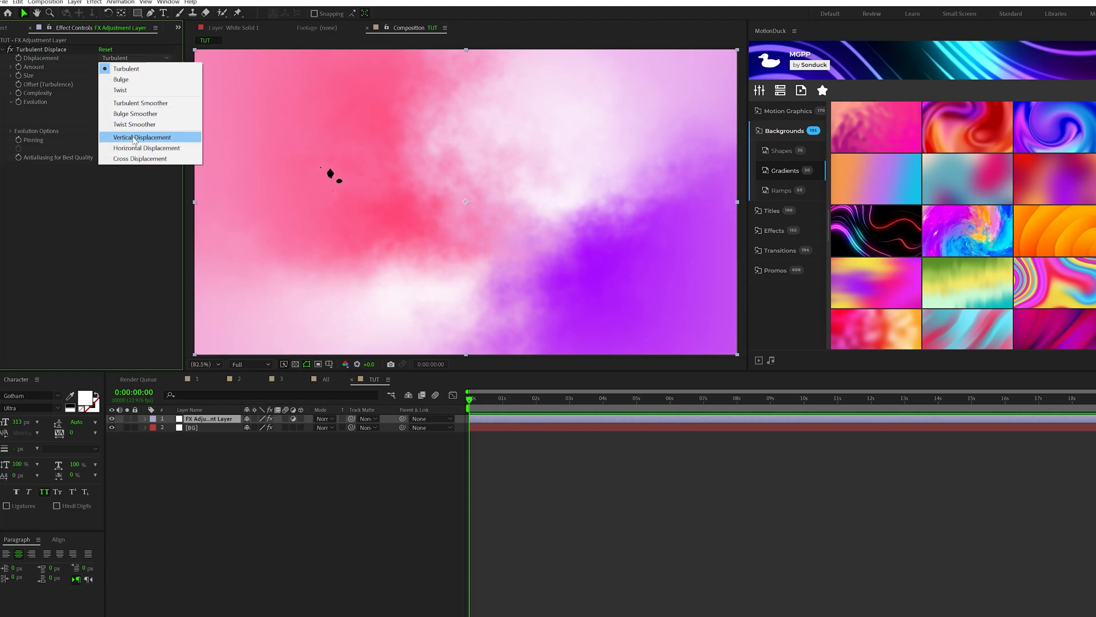
{"action": "left_click", "coordinate": [135, 138]}
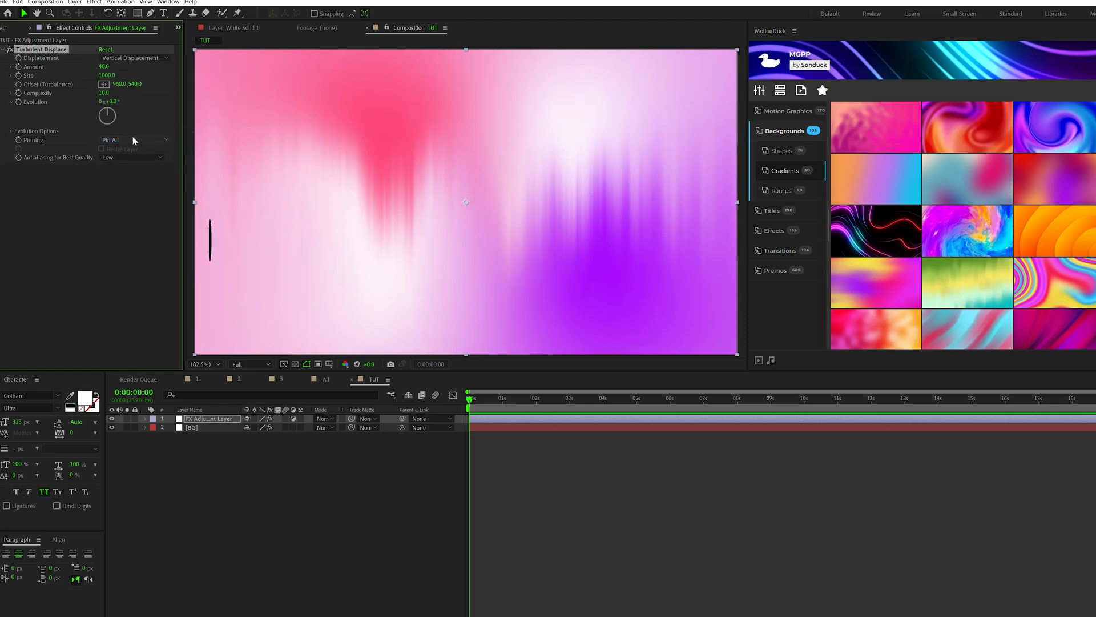
- Drive Evolution with a time*100 expression and preview the animated displacement
{"action": "left_click", "coordinate": [18, 101], "text": "alt"}
{"action": "type", "text": "time*100"}
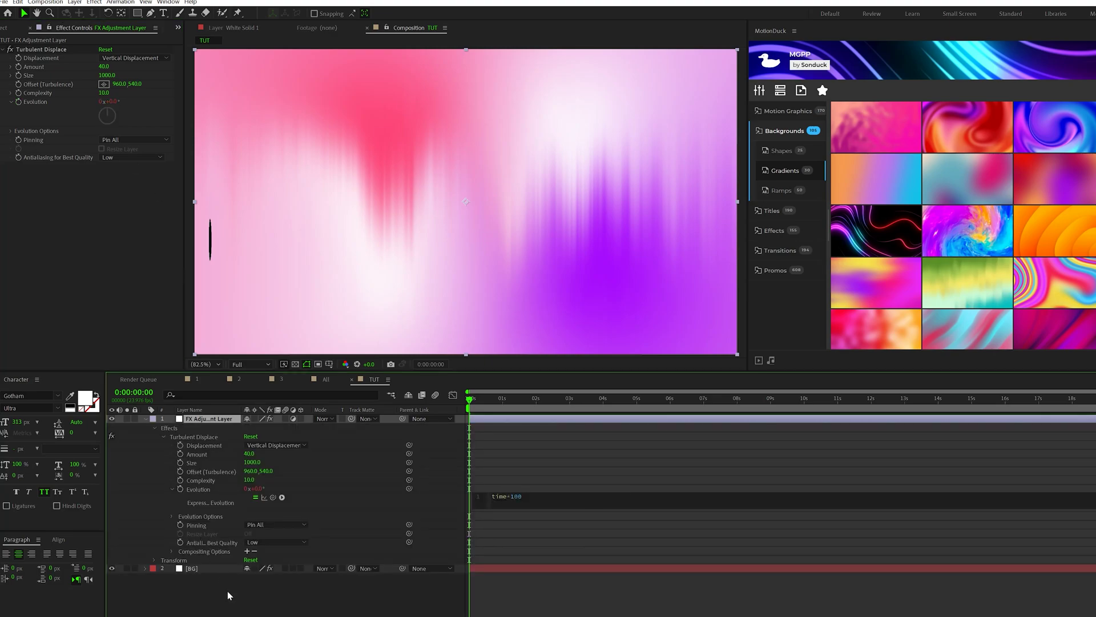
{"action": "key", "text": "KP_Enter"}
{"action": "key", "text": "space"}
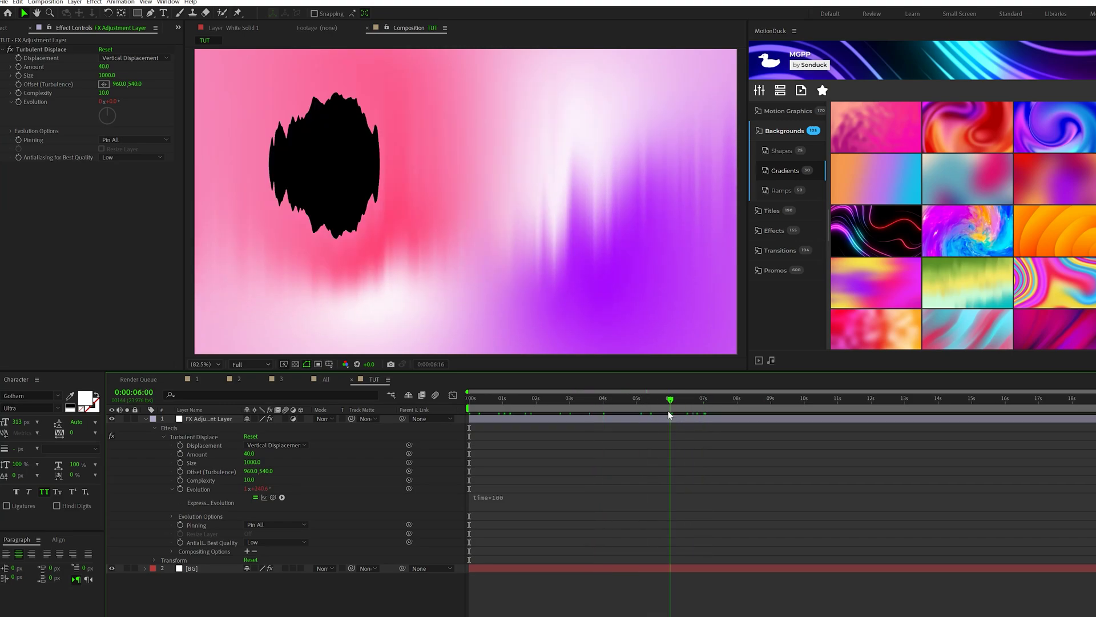
{"action": "key", "text": "space"}
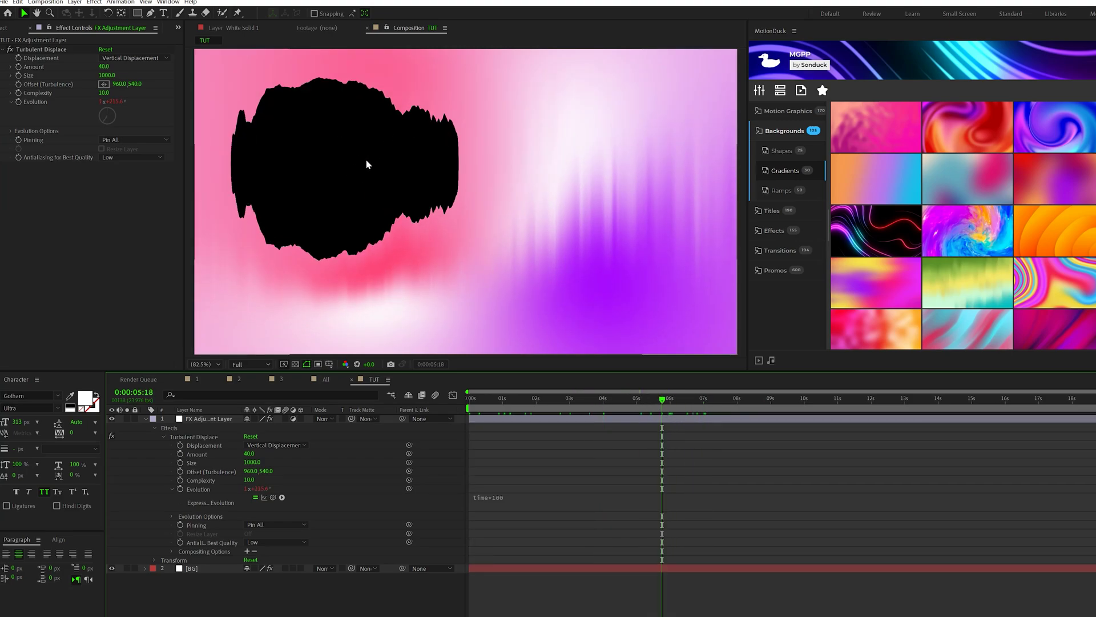
- Add Motion Tile to the FX Adjustment Layer, placed above Turbulent Displace
{"action": "left_click", "coordinate": [197, 419]}
{"action": "left_click", "coordinate": [92, 3]}
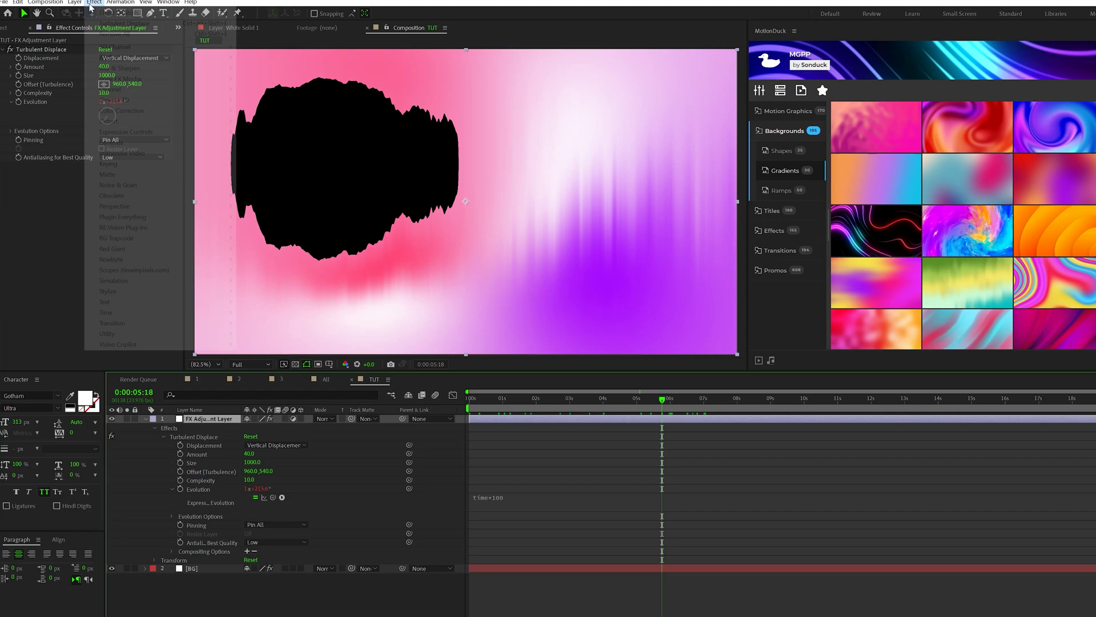
{"action": "mouse_move", "coordinate": [148, 292]}
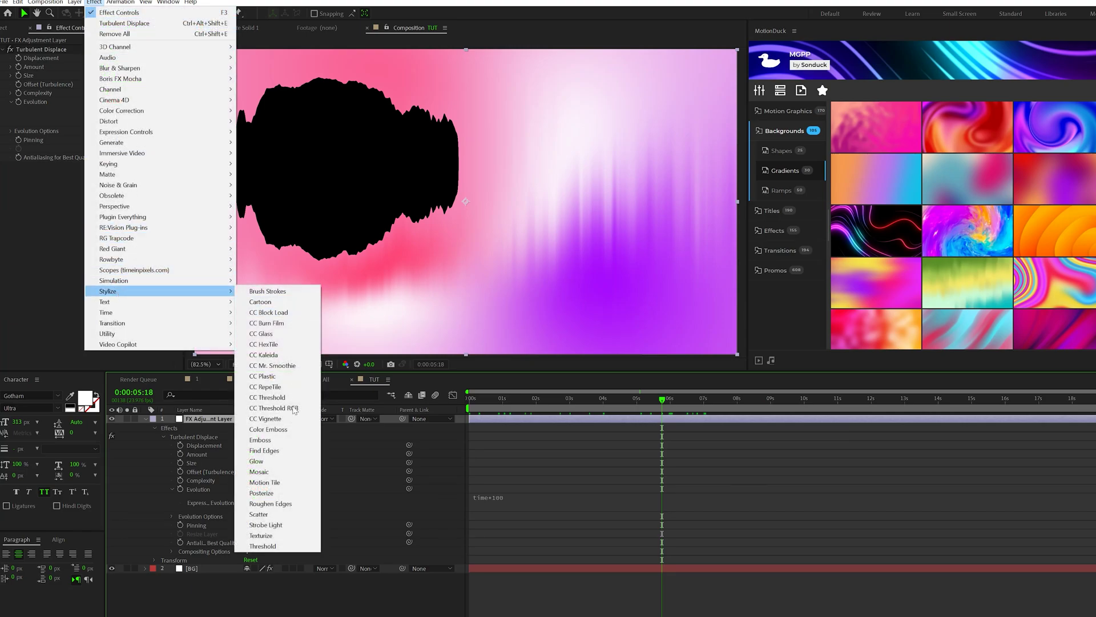
{"action": "left_click", "coordinate": [265, 482]}
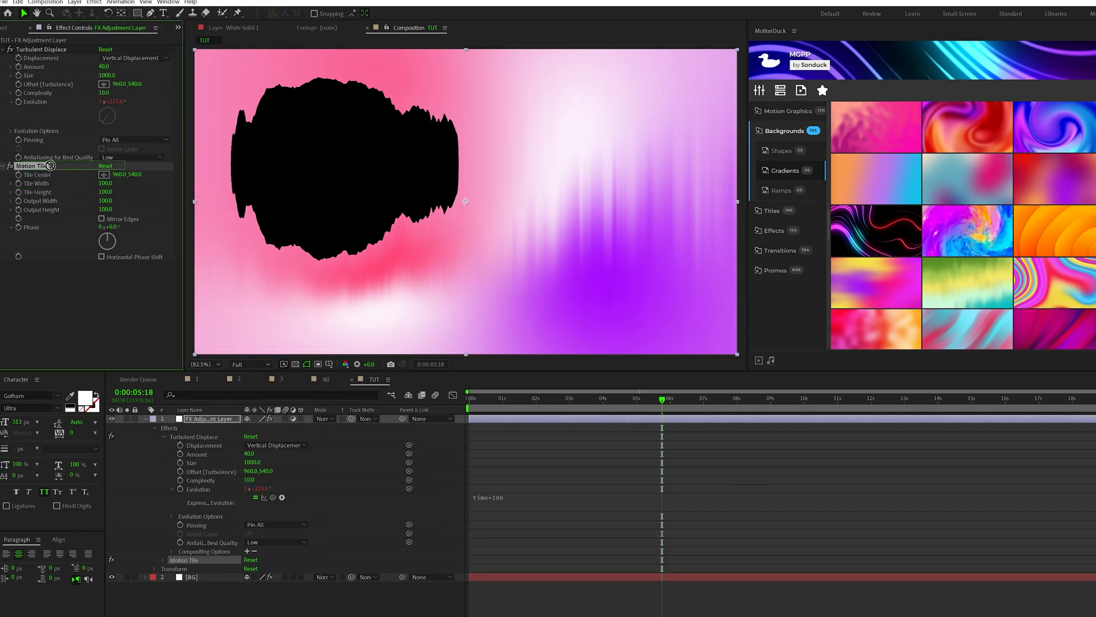
{"action": "left_click_drag", "start_coordinate": [50, 166], "coordinate": [38, 50]}
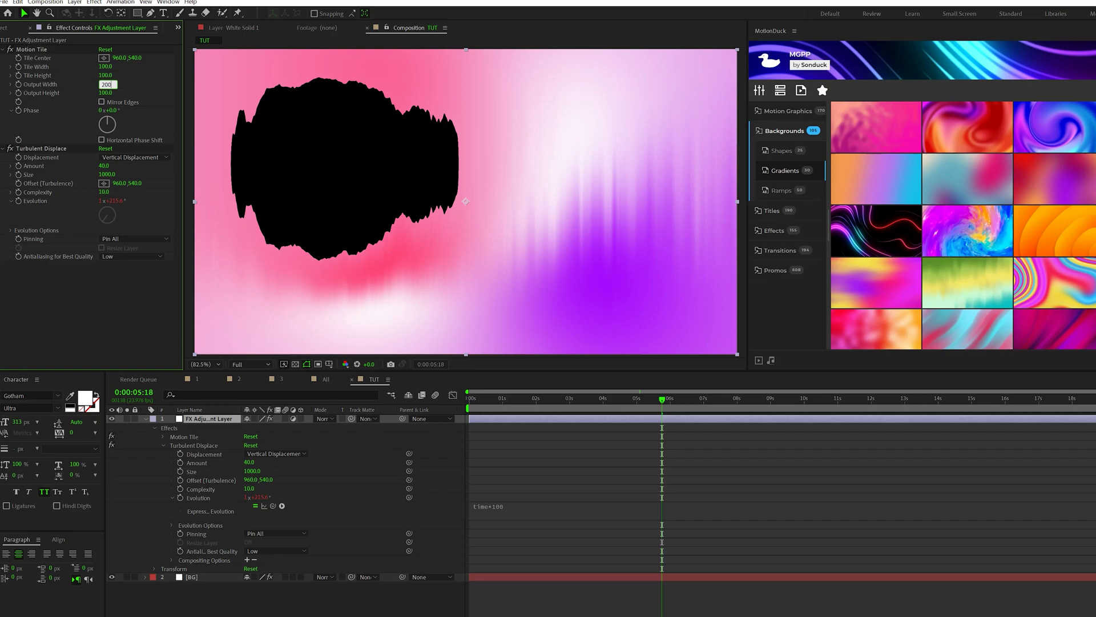
- Set Motion Tile output width and height to 300 with mirrored edges
{"action": "key", "text": "Escape"}
{"action": "type", "text": "00"}
{"action": "key", "text": "Tab"}
{"action": "type", "text": "30"}
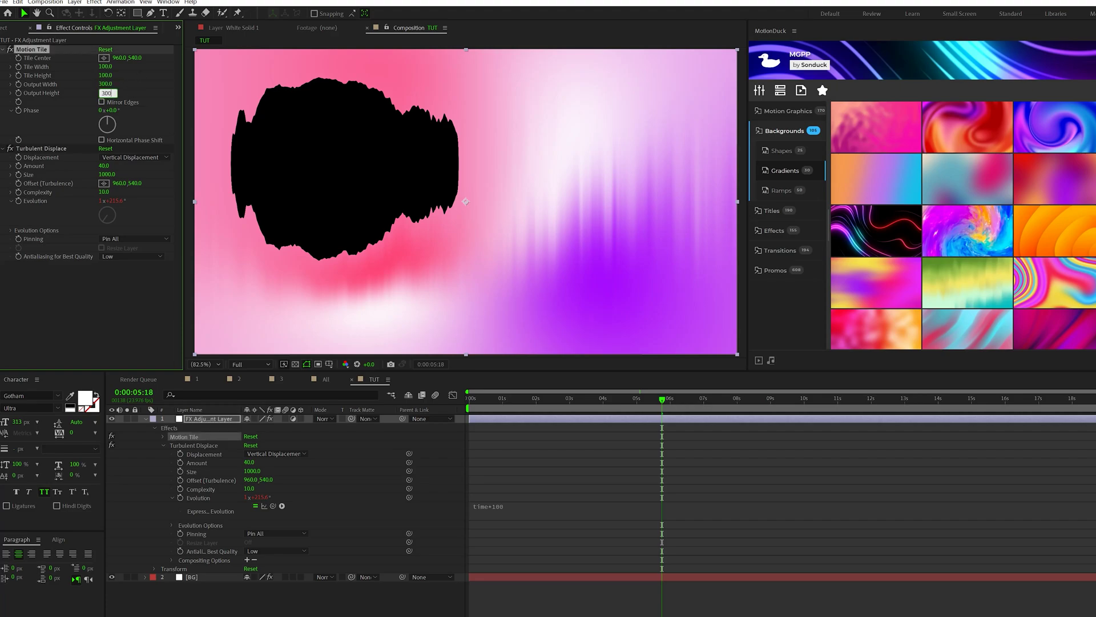
{"action": "type", "text": "0"}
{"action": "left_click", "coordinate": [139, 98]}
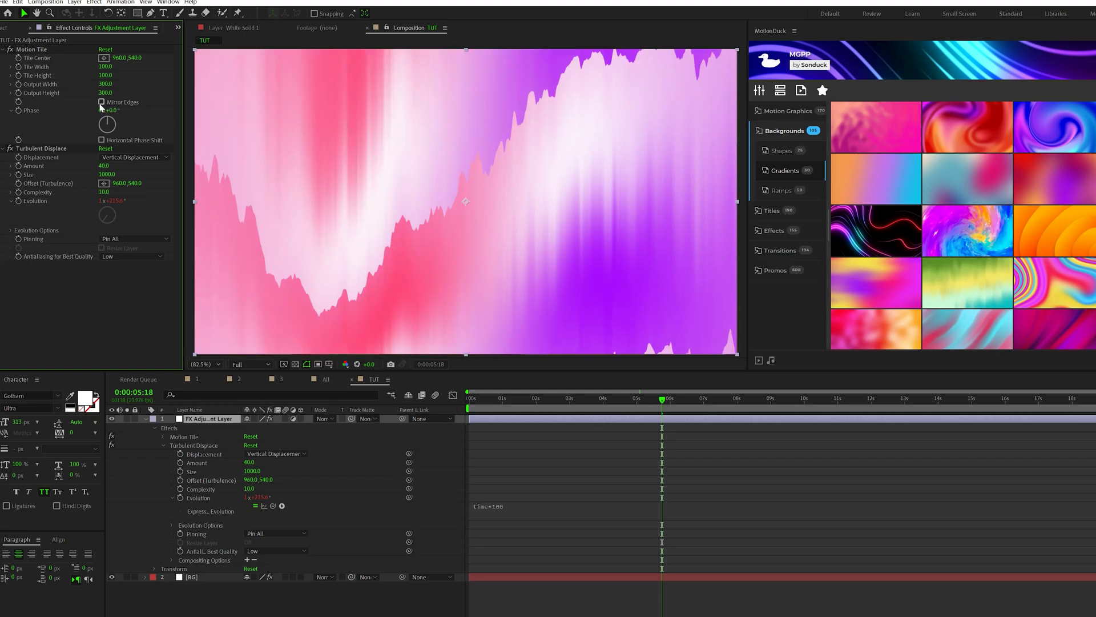
{"action": "left_click", "coordinate": [102, 102]}
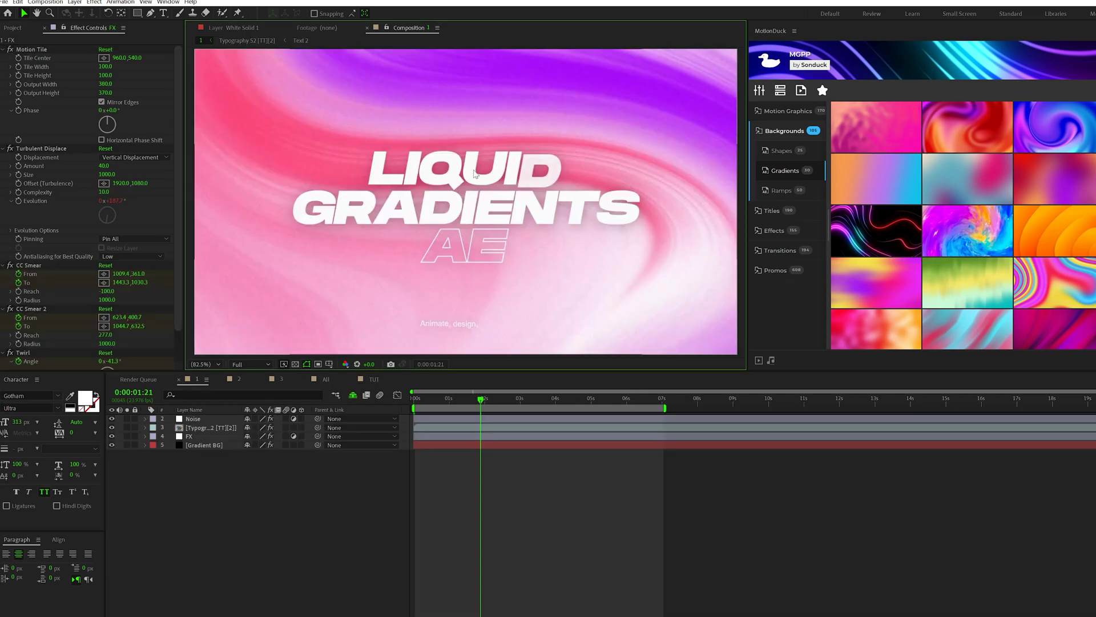
- Add CC Smear to the TUT adjustment layer with Reach -100 and Radius 1000
{"action": "left_click", "coordinate": [374, 379]}
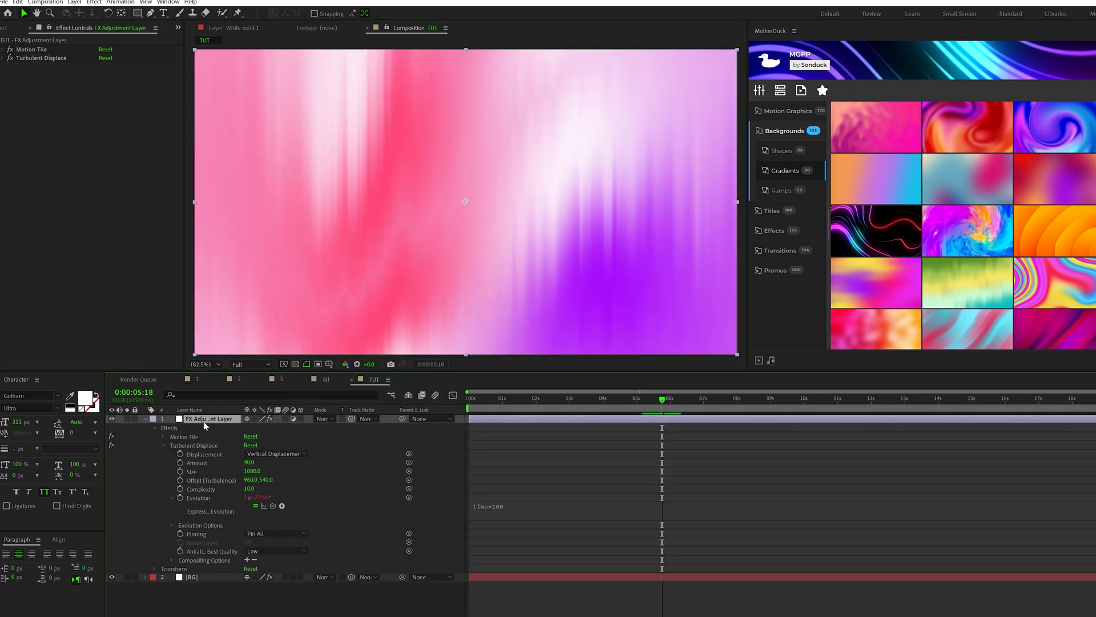
{"action": "left_click", "coordinate": [100, 3]}
{"action": "mouse_move", "coordinate": [217, 121]}
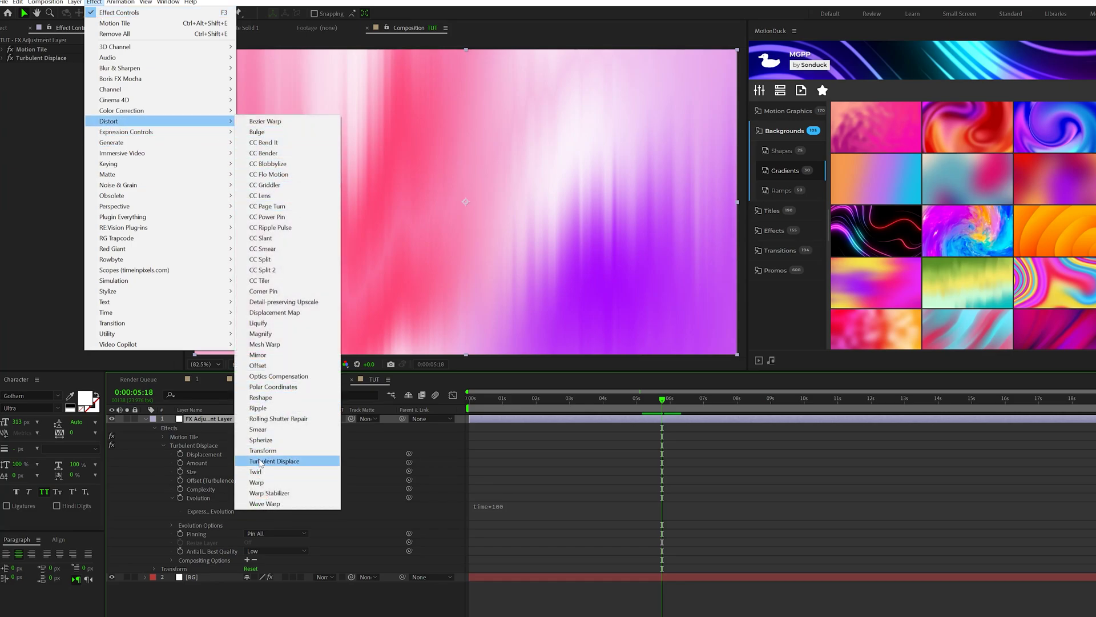
{"action": "left_click", "coordinate": [279, 248]}
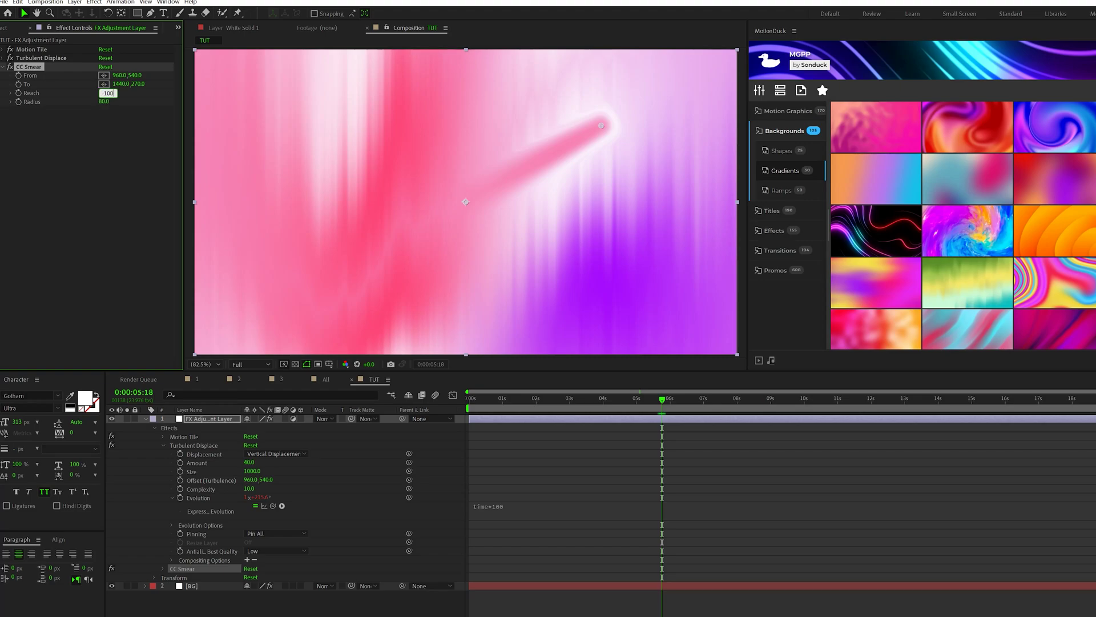
{"action": "key", "text": "Tab"}
{"action": "type", "text": "1"}
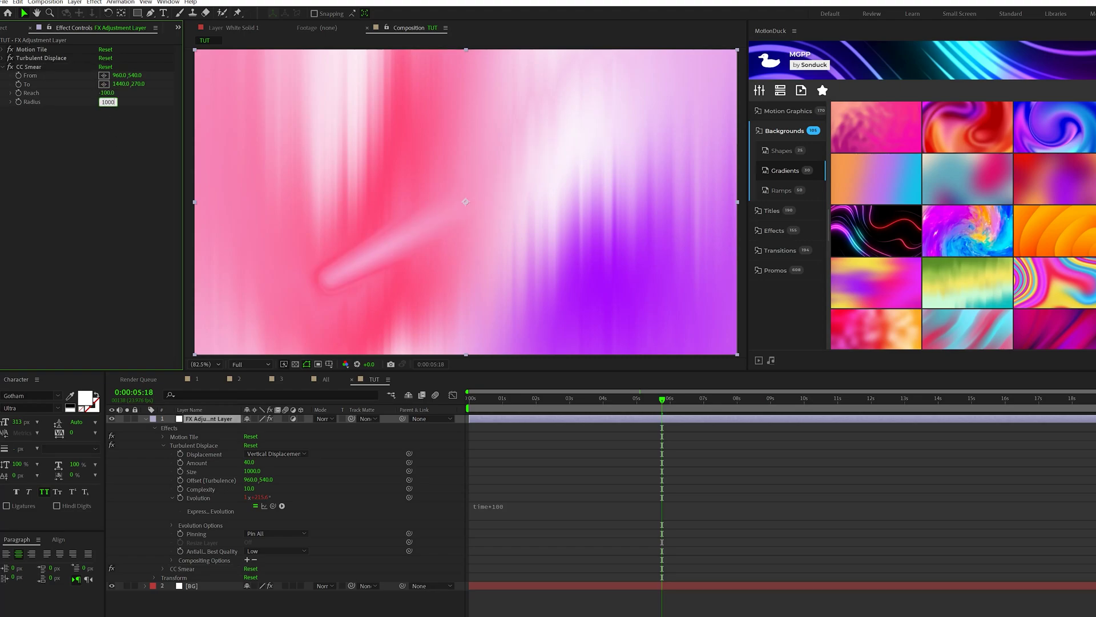
{"action": "key", "text": "Return"}
- Drag the smear's From point to the upper right and To point to lower centre
{"action": "key", "text": "slash"}
{"action": "left_click", "coordinate": [35, 68]}
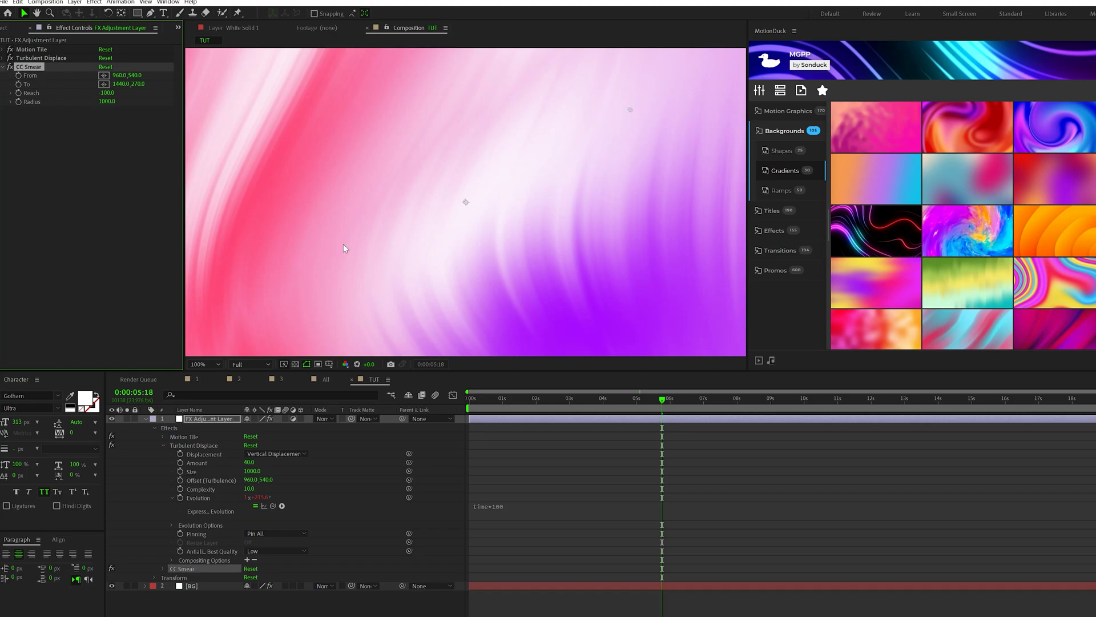
{"action": "key", "text": "comma"}
{"action": "key", "text": "comma"}
{"action": "key", "text": "slash"}
{"action": "key", "text": "comma"}
{"action": "key", "text": "comma"}
{"action": "key", "text": "shift+slash"}
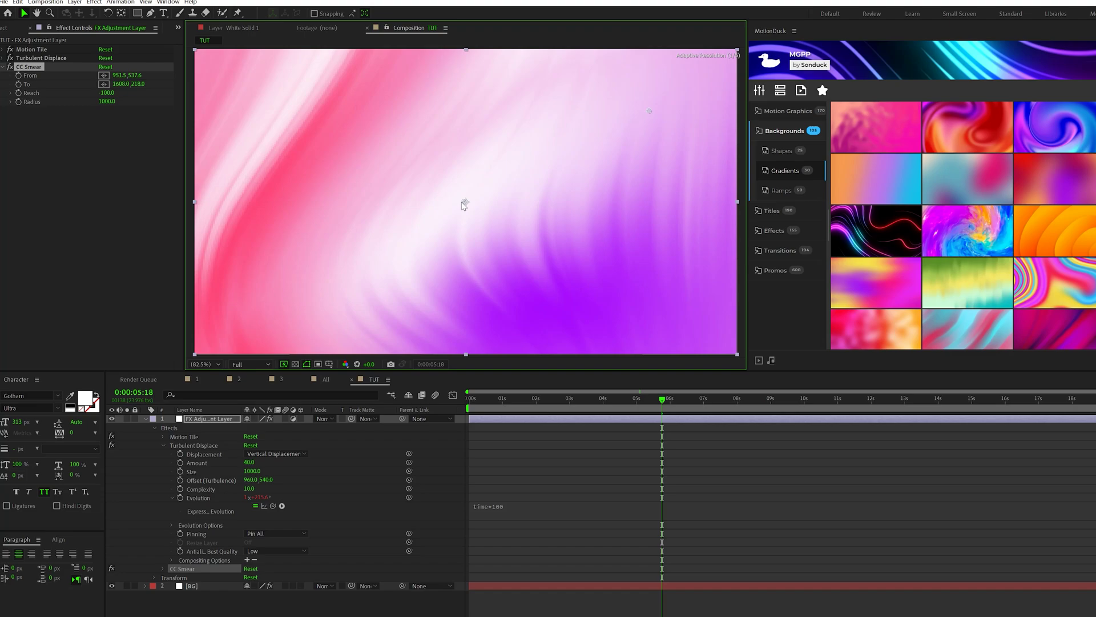
{"action": "mouse_move", "coordinate": [465, 201]}
{"action": "left_mouse_down"}
{"action": "mouse_move", "coordinate": [661, 135]}
{"action": "mouse_move", "coordinate": [672, 116]}
{"action": "left_mouse_up"}
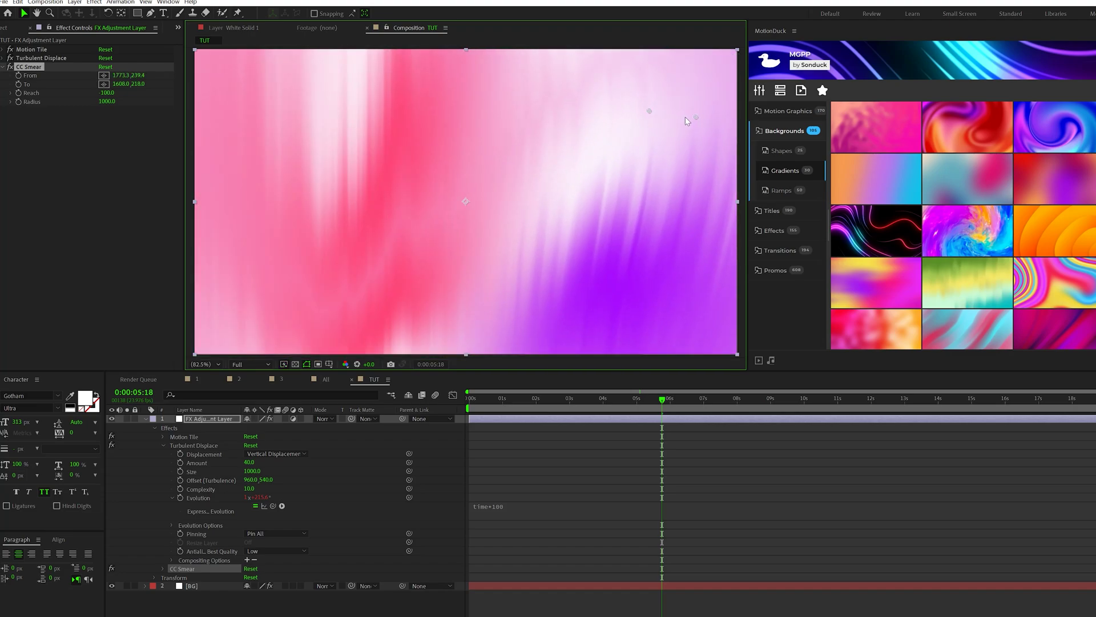
{"action": "mouse_move", "coordinate": [649, 112]}
{"action": "left_mouse_down"}
{"action": "mouse_move", "coordinate": [547, 218]}
{"action": "mouse_move", "coordinate": [468, 264]}
{"action": "left_mouse_up"}
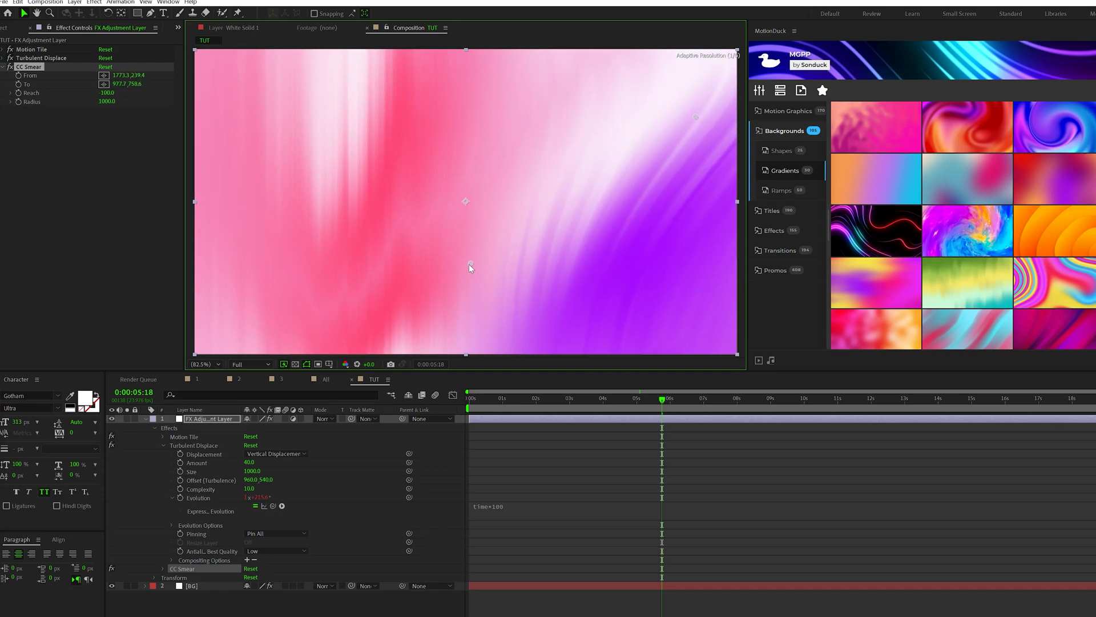
{"action": "left_click_drag", "start_coordinate": [694, 122], "coordinate": [682, 171]}
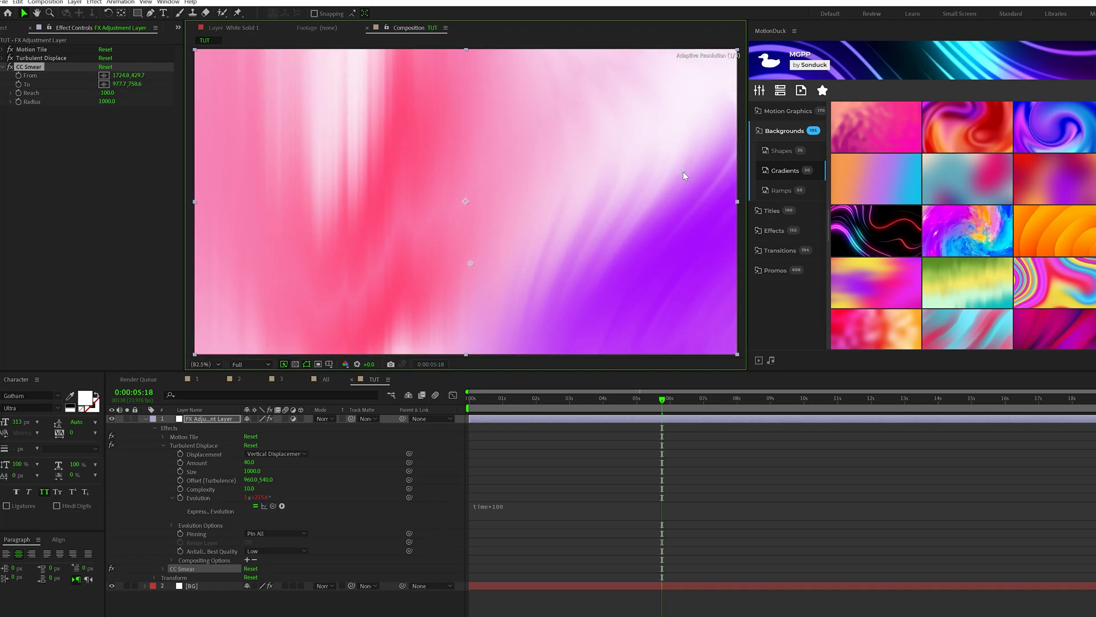
{"action": "left_click", "coordinate": [29, 68]}
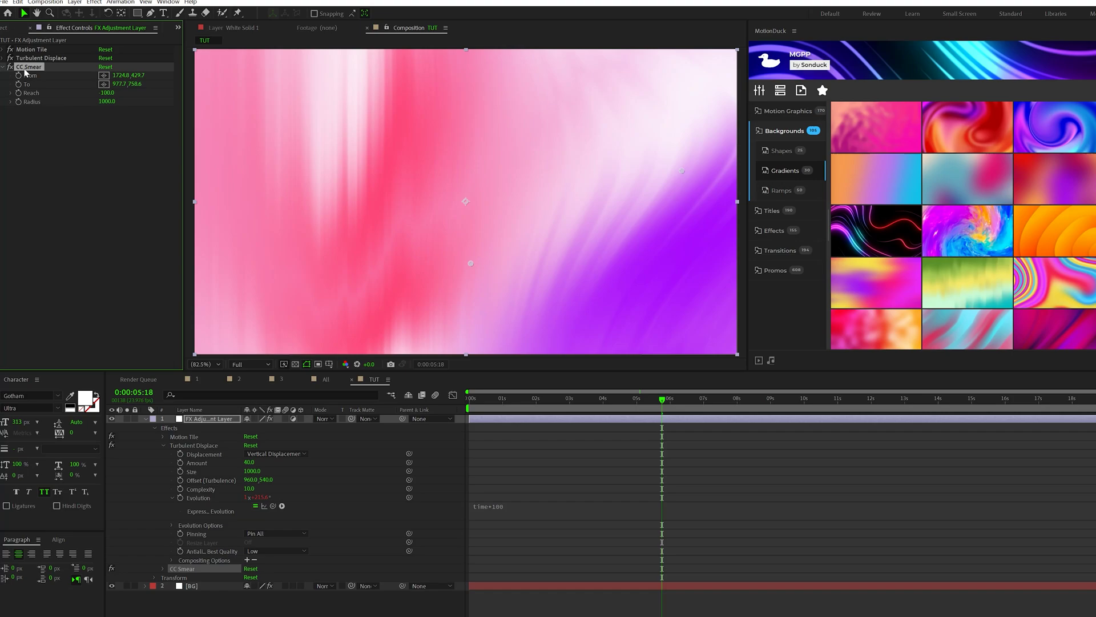
{"action": "left_click", "coordinate": [17, 2]}
- Create CC Smear 2, moving its start point into frame up-right and its end point left
{"action": "left_click", "coordinate": [57, 117]}
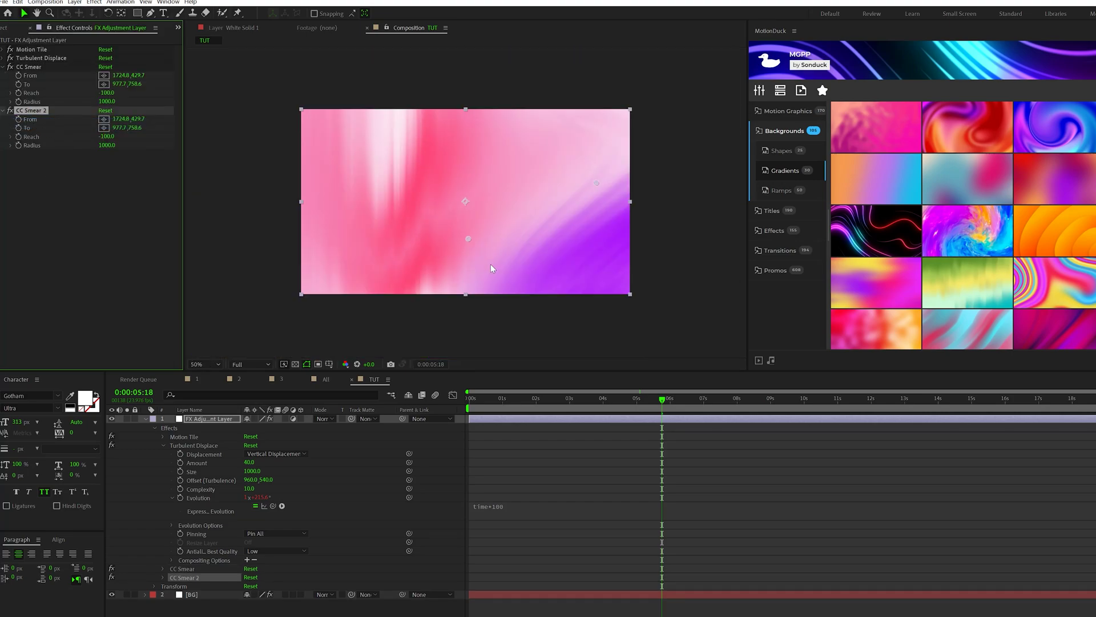
{"action": "key", "text": "."}
{"action": "left_click_drag", "start_coordinate": [729, 163], "coordinate": [376, 135]}
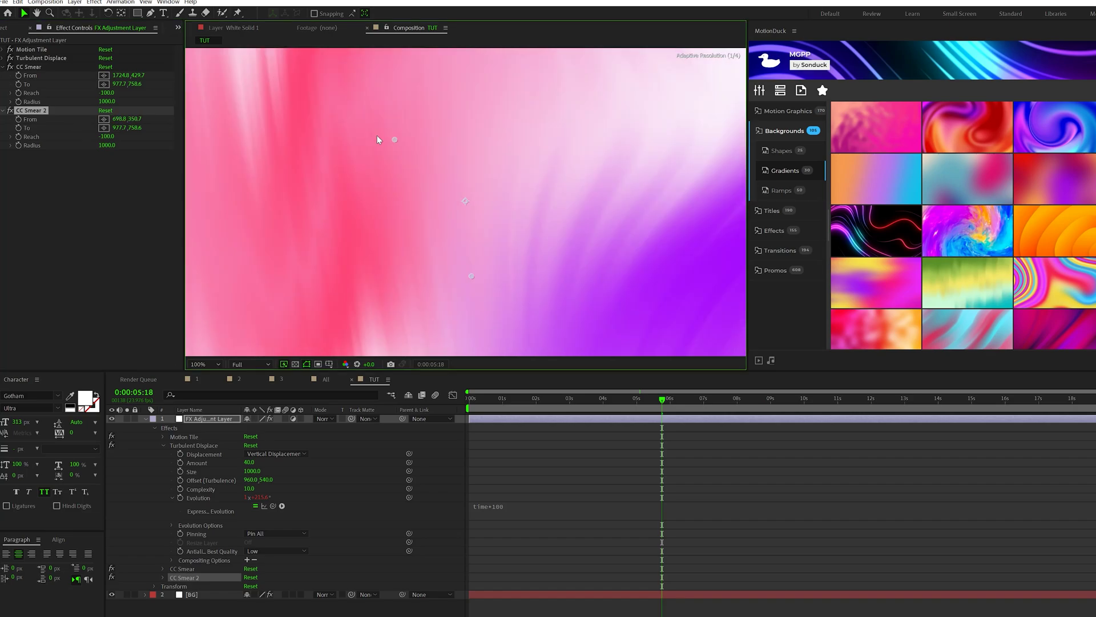
{"action": "left_click_drag", "start_coordinate": [470, 277], "coordinate": [240, 238]}
{"action": "key", "text": "comma"}
{"action": "key", "text": "comma"}
{"action": "key", "text": "comma"}
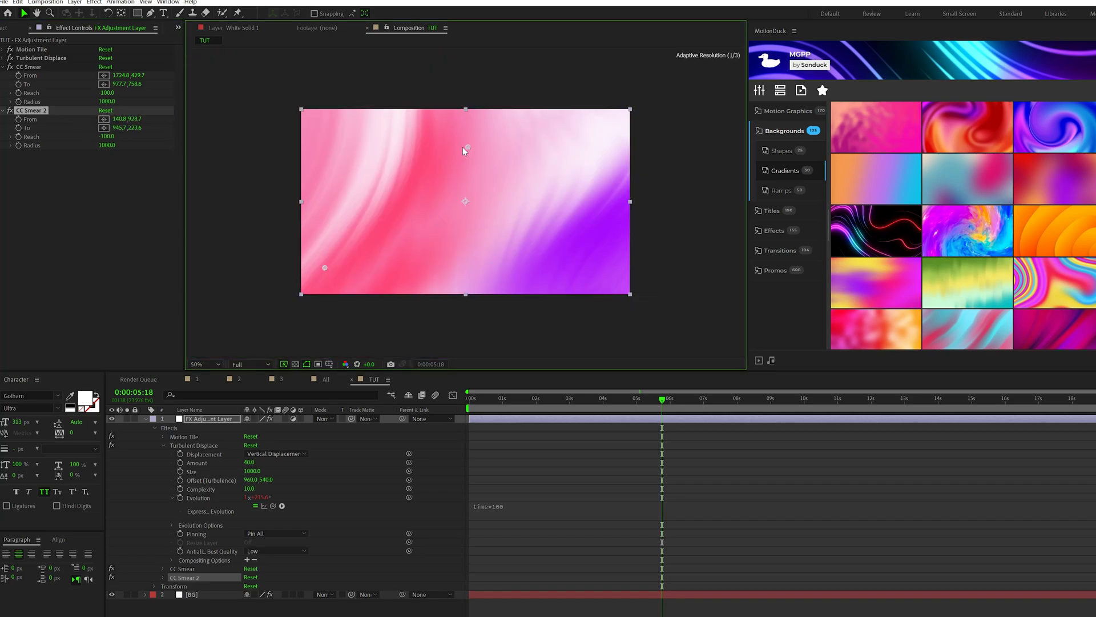
{"action": "key", "text": "period"}
{"action": "mouse_move", "coordinate": [326, 269]}
{"action": "left_mouse_down"}
{"action": "mouse_move", "coordinate": [447, 173]}
{"action": "mouse_move", "coordinate": [335, 256]}
{"action": "mouse_move", "coordinate": [304, 211]}
{"action": "mouse_move", "coordinate": [318, 180]}
{"action": "mouse_move", "coordinate": [331, 199]}
{"action": "left_mouse_up"}
- At 10 seconds, move the first CC Smear's start point left and end point right
{"action": "key", "text": "Home"}
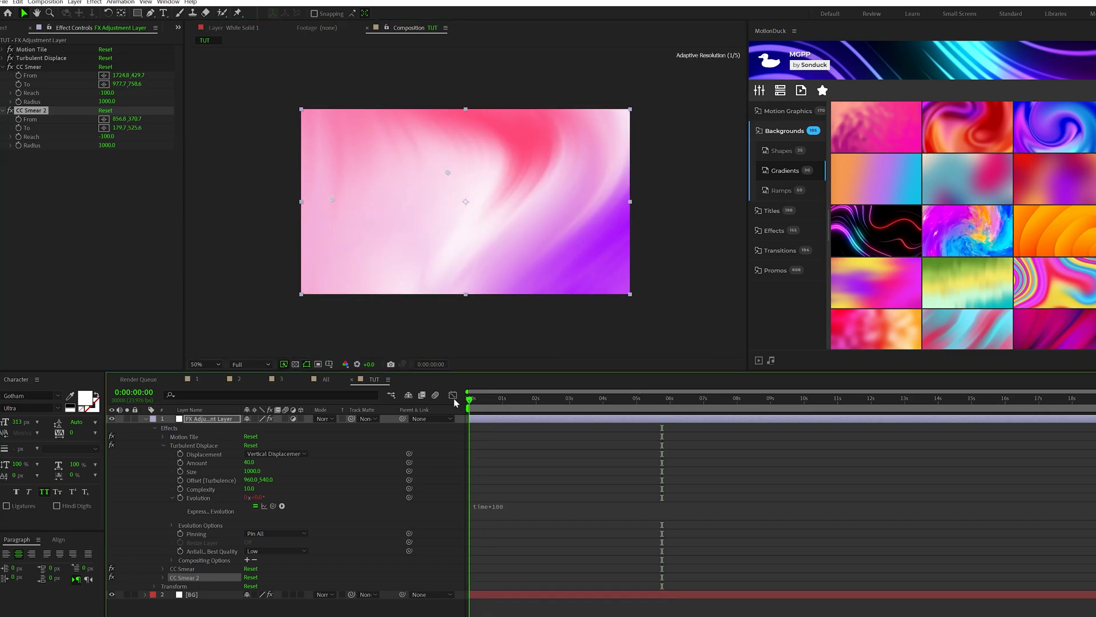
{"action": "left_click", "coordinate": [20, 125]}
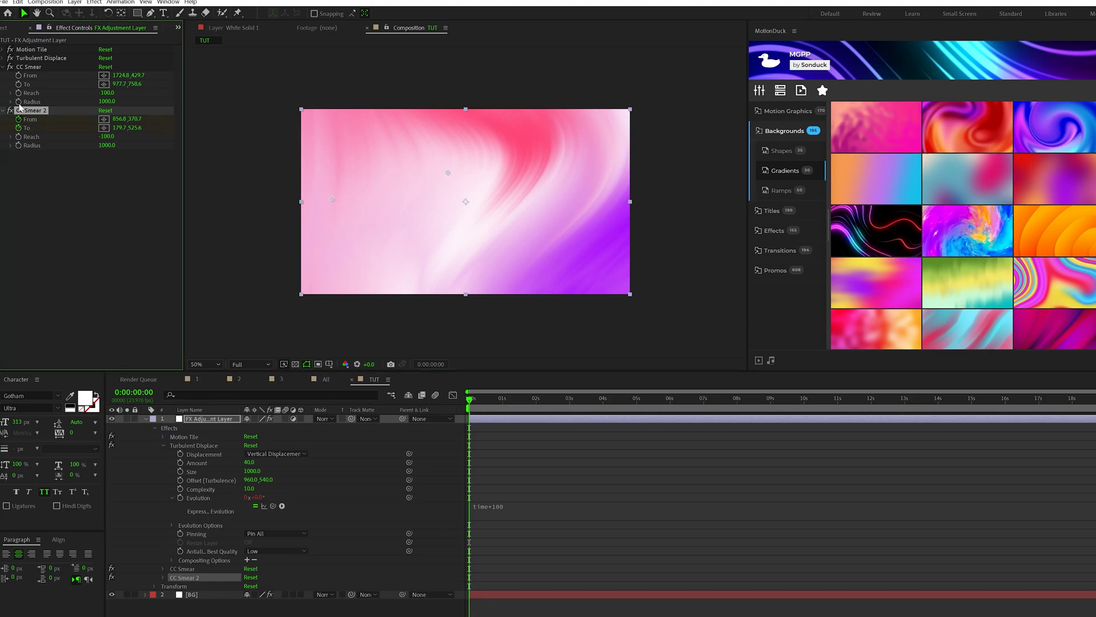
{"action": "left_click", "coordinate": [28, 94]}
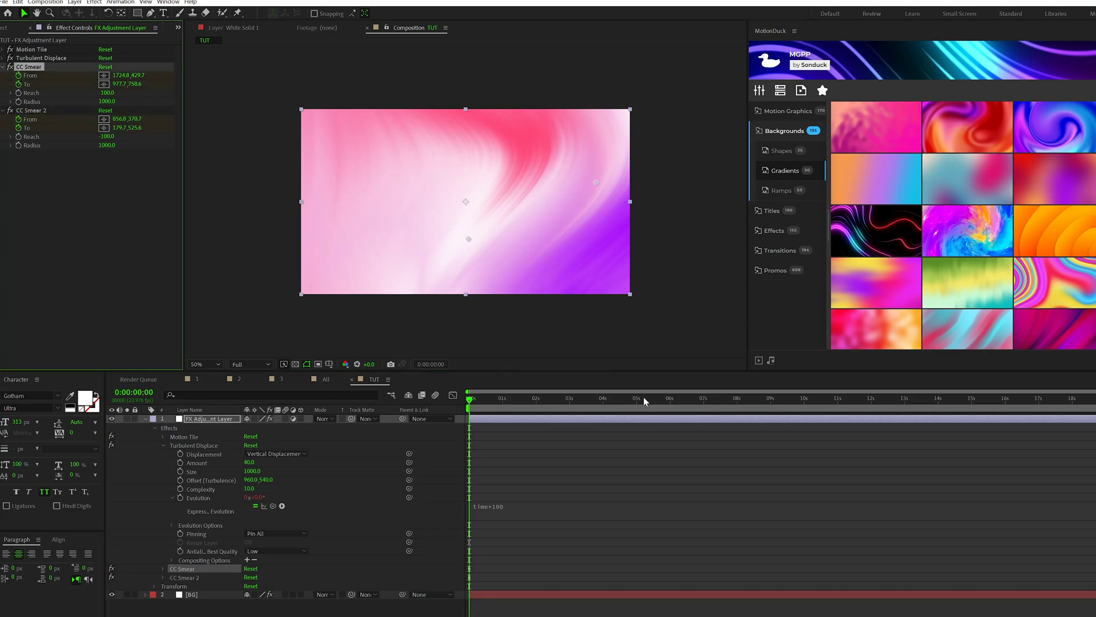
{"action": "left_click_drag", "start_coordinate": [644, 401], "coordinate": [804, 399]}
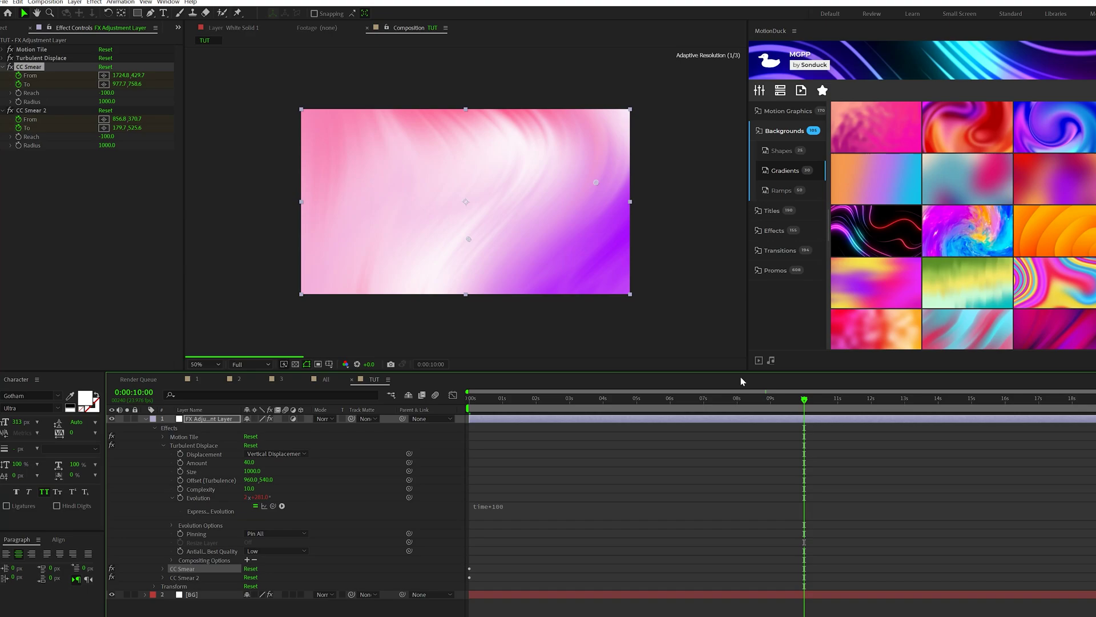
{"action": "left_click", "coordinate": [209, 363]}
{"action": "left_click", "coordinate": [211, 381]}
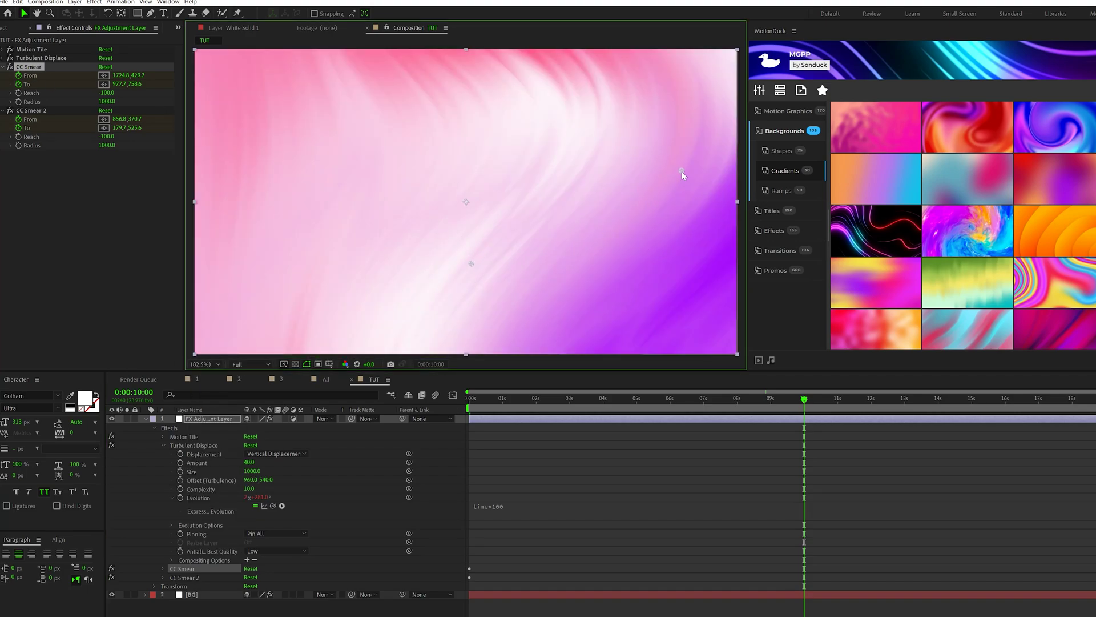
{"action": "left_click_drag", "start_coordinate": [681, 171], "coordinate": [522, 177]}
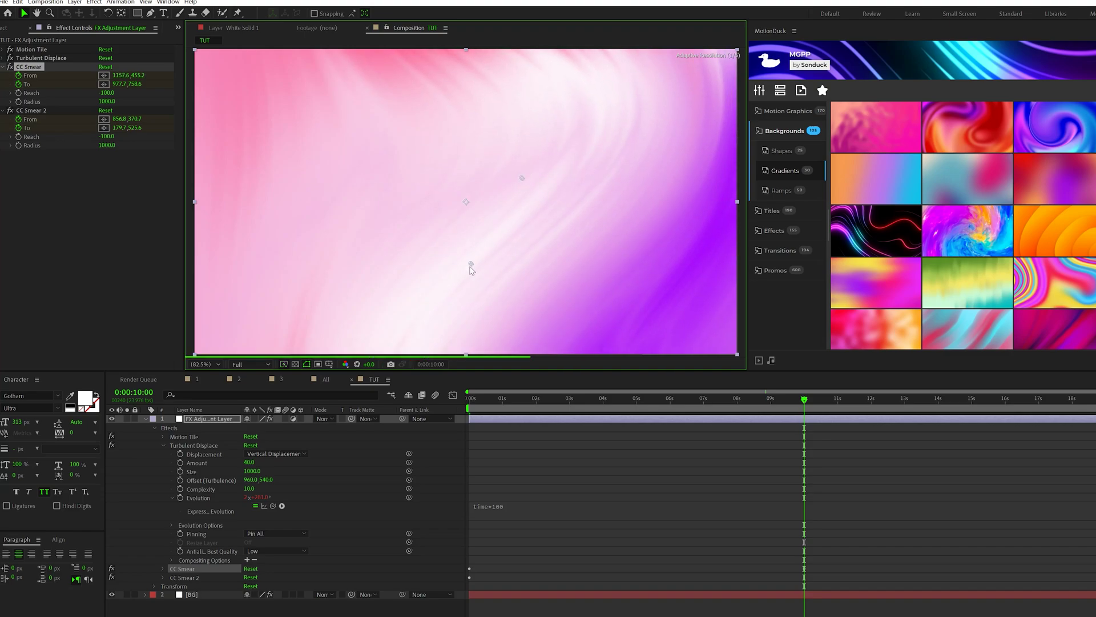
{"action": "left_click_drag", "start_coordinate": [472, 268], "coordinate": [595, 277]}
- At 10 seconds, move CC Smear 2's start point up-right and end point to lower centre
{"action": "left_click", "coordinate": [32, 111]}
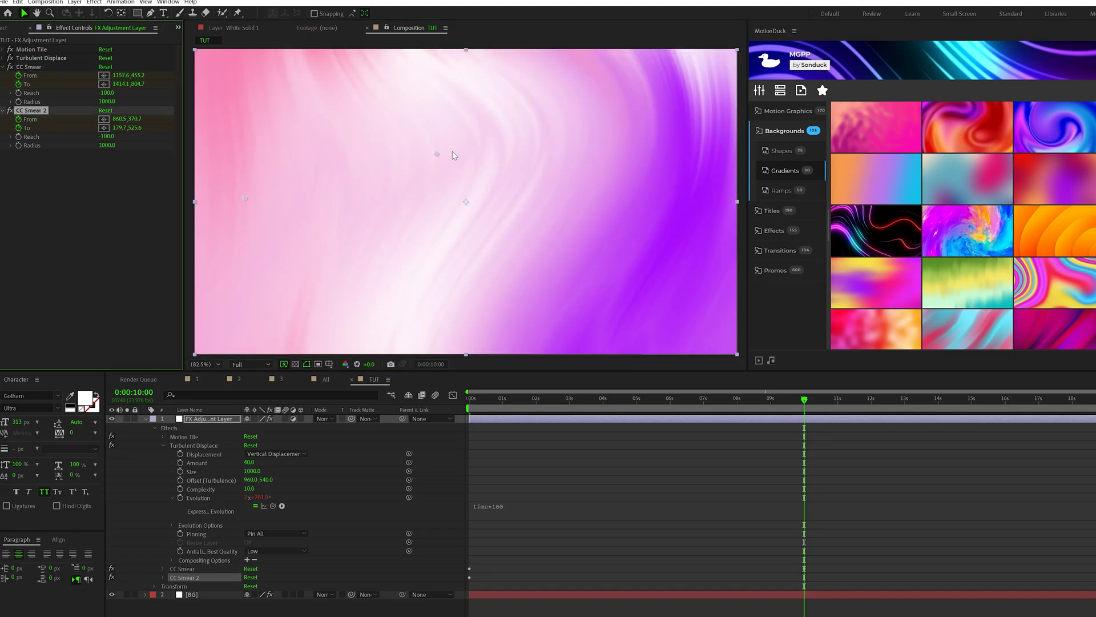
{"action": "left_click_drag", "start_coordinate": [437, 155], "coordinate": [537, 140]}
{"action": "mouse_move", "coordinate": [247, 196]}
{"action": "left_mouse_down"}
{"action": "mouse_move", "coordinate": [486, 275]}
{"action": "mouse_move", "coordinate": [647, 272]}
{"action": "mouse_move", "coordinate": [471, 301]}
{"action": "left_mouse_up"}
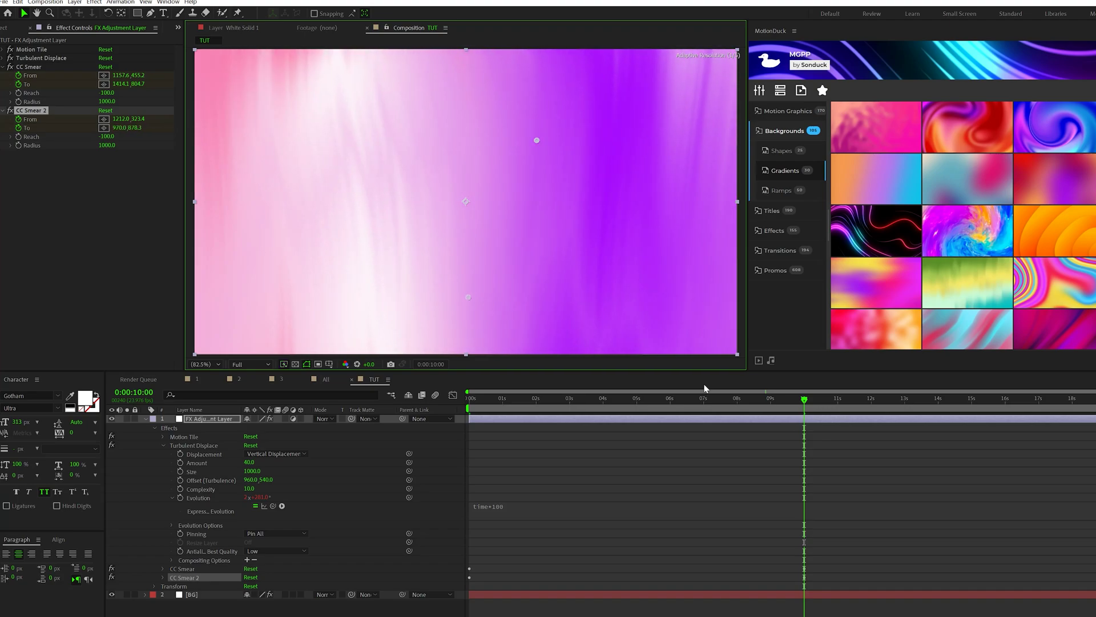
{"action": "left_click_drag", "start_coordinate": [472, 398], "coordinate": [360, 427]}
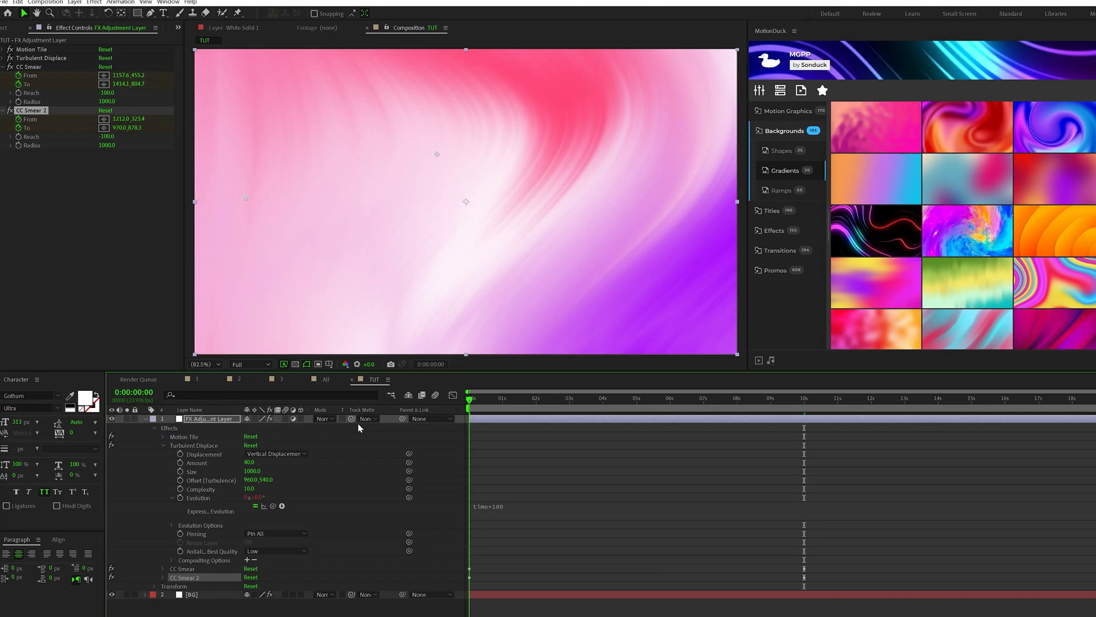
- Add a Twirl effect to the adjustment layer with Angle -30°
{"action": "left_click", "coordinate": [96, 3]}
{"action": "mouse_move", "coordinate": [123, 126]}
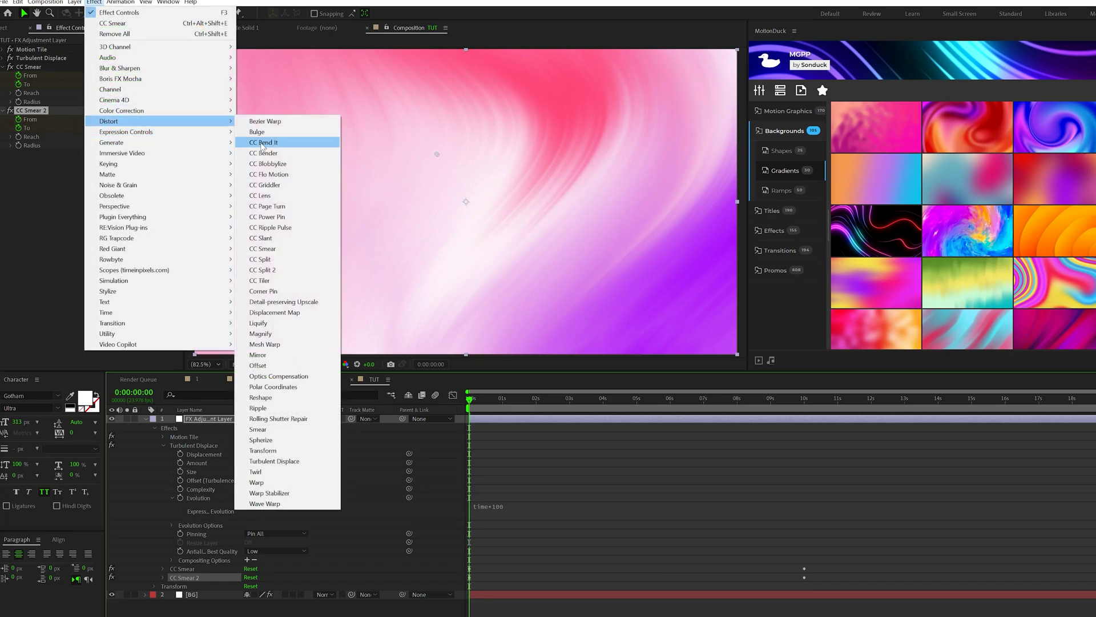
{"action": "left_click", "coordinate": [270, 472]}
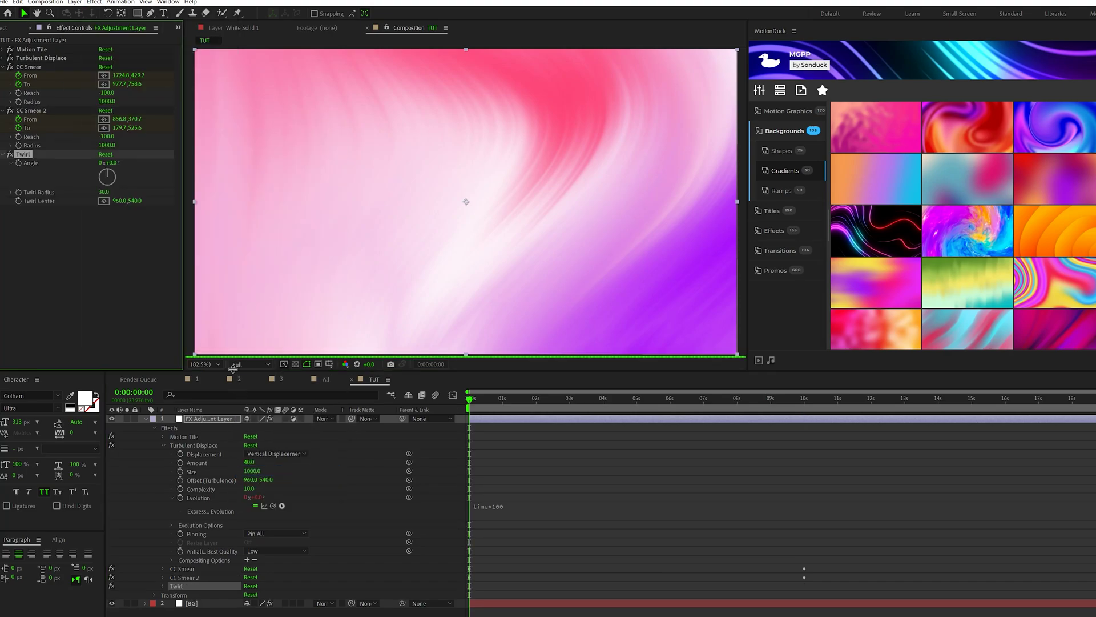
{"action": "left_click", "coordinate": [114, 163]}
{"action": "left_click", "coordinate": [23, 181]}
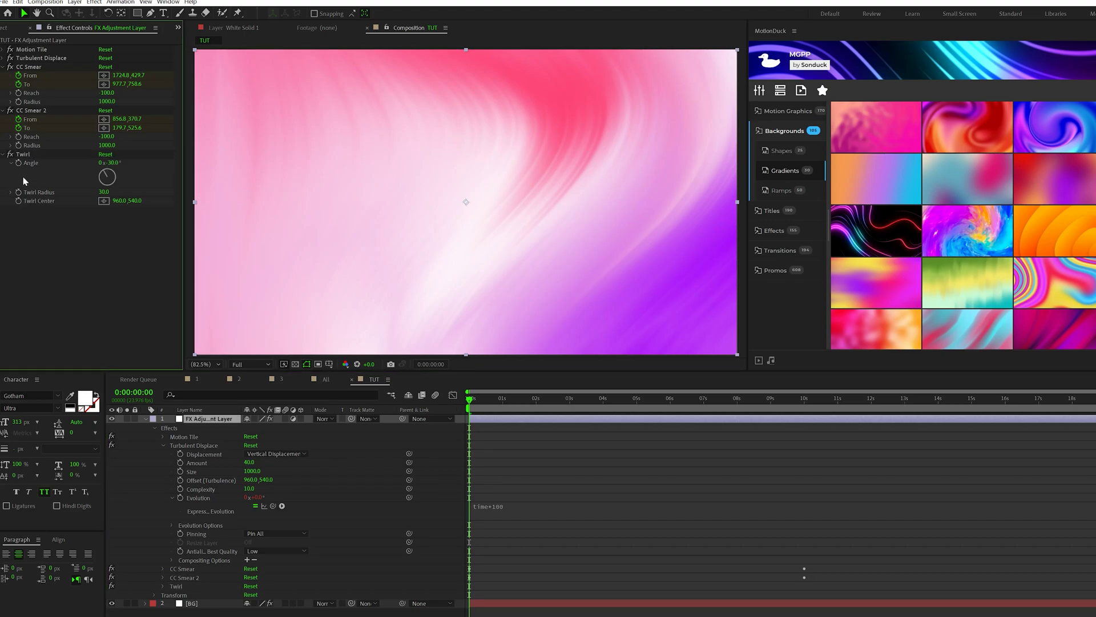
- Keyframe the Twirl Angle again near 10 seconds and set Twirl Radius to 50
{"action": "left_click", "coordinate": [23, 154]}
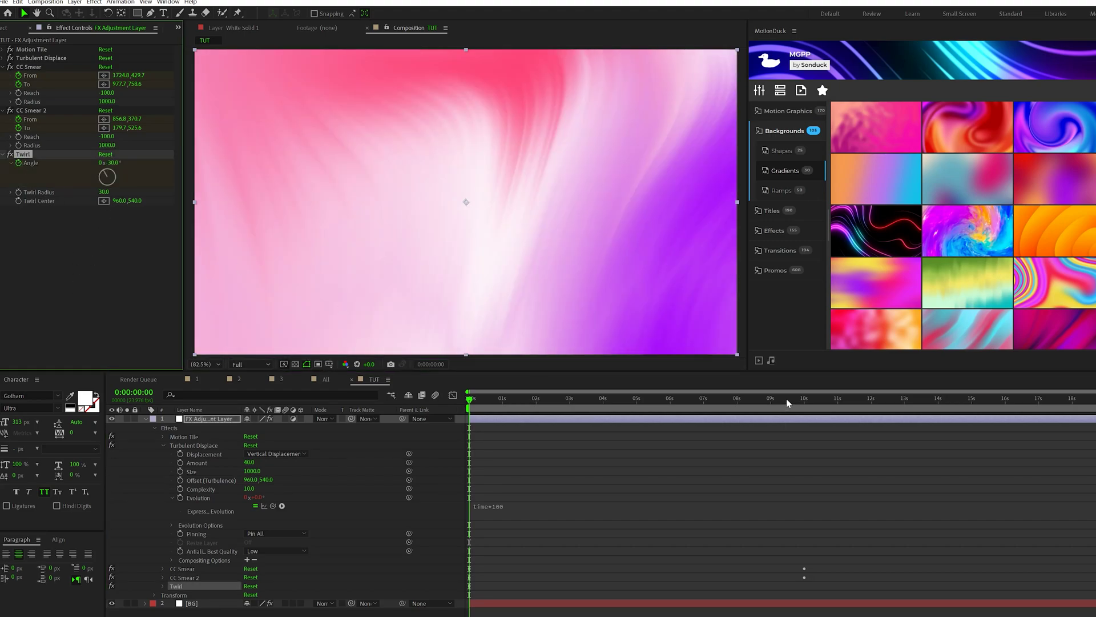
{"action": "left_click_drag", "start_coordinate": [787, 403], "coordinate": [802, 403]}
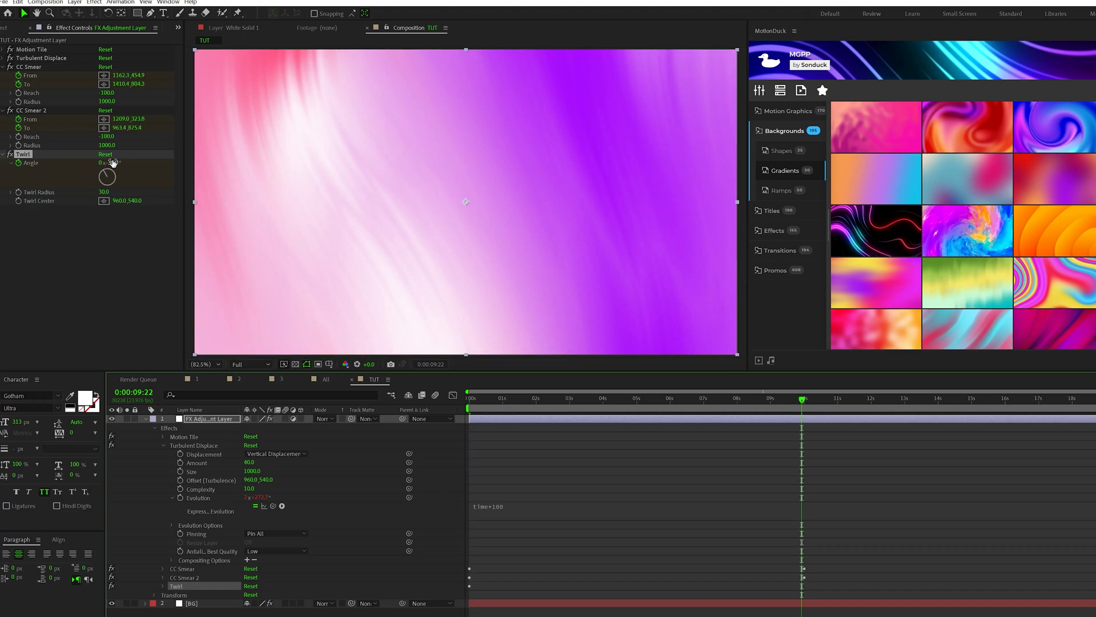
{"action": "left_click", "coordinate": [99, 228]}
{"action": "key", "text": "Home"}
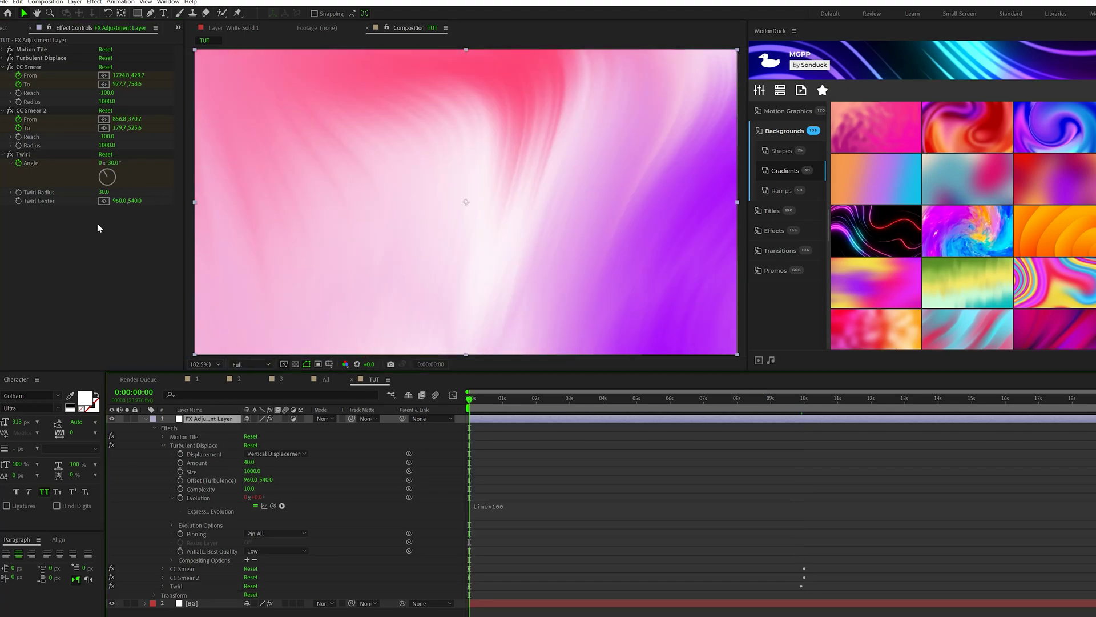
{"action": "left_click", "coordinate": [103, 192]}
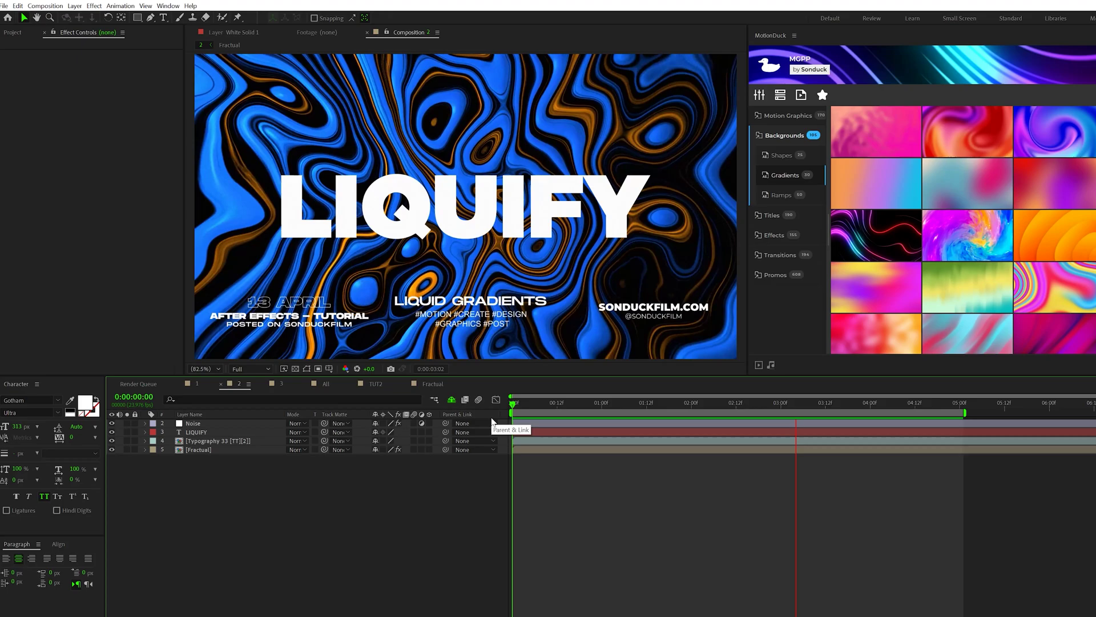
- Create a new composition, Comp 1, with width 5000 (5000×2813)
{"action": "key", "text": "ctrl+0"}
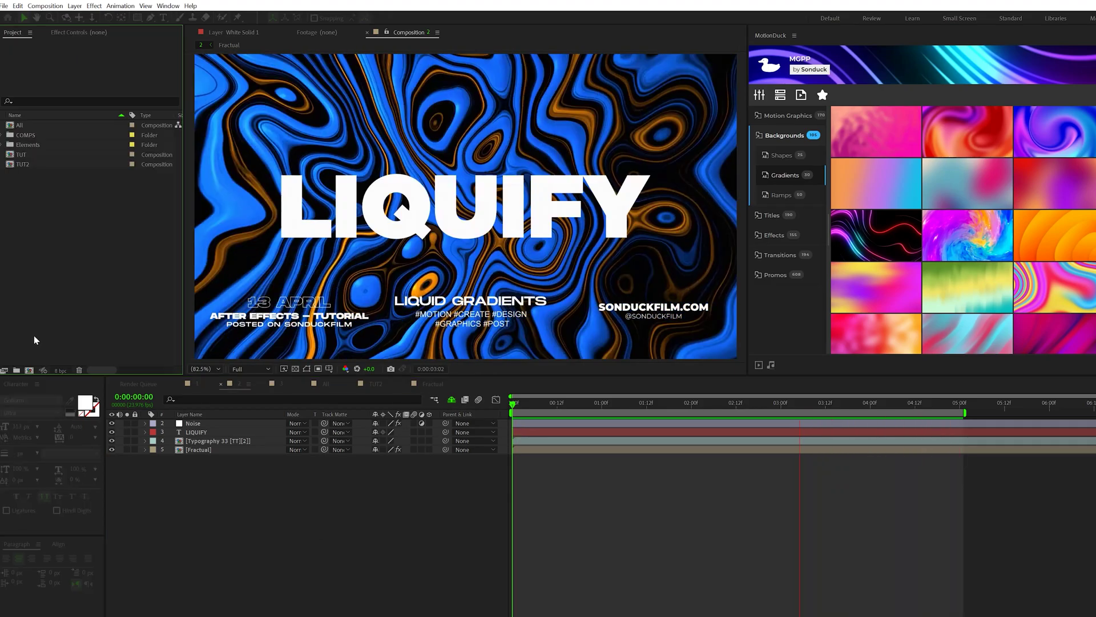
{"action": "key", "text": "ctrl+n"}
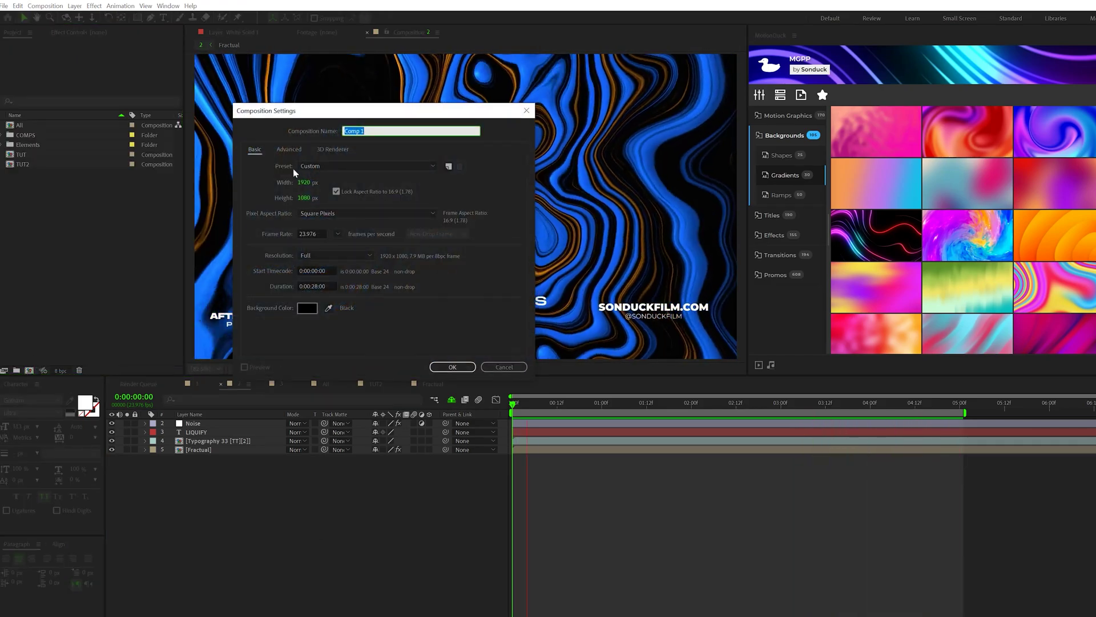
{"action": "left_click", "coordinate": [304, 182]}
{"action": "type", "text": "5000"}
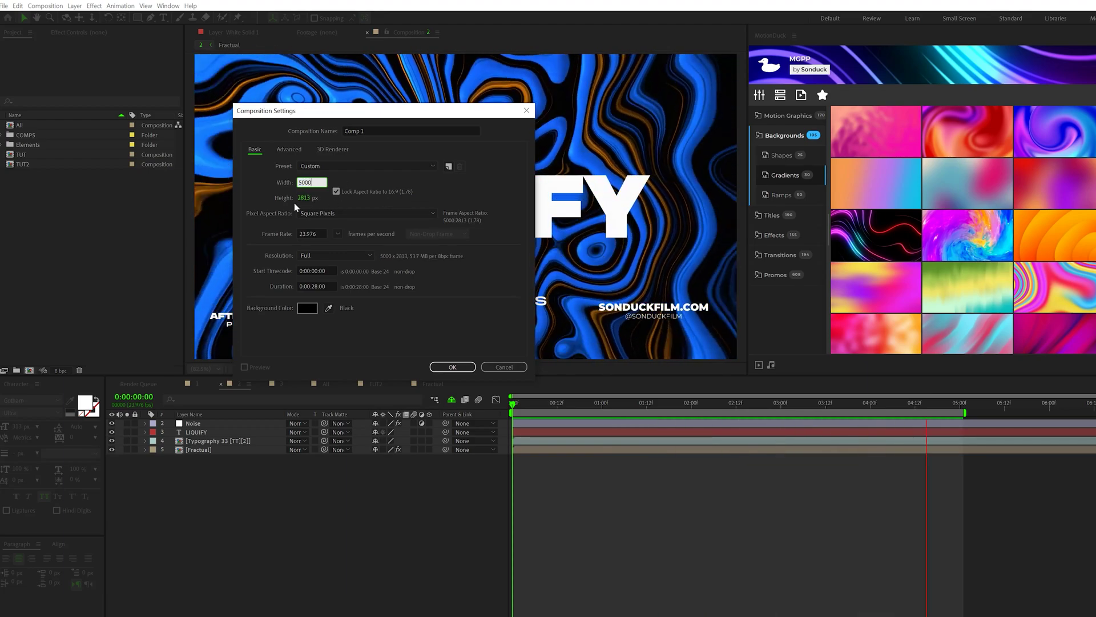
{"action": "left_click", "coordinate": [449, 367]}
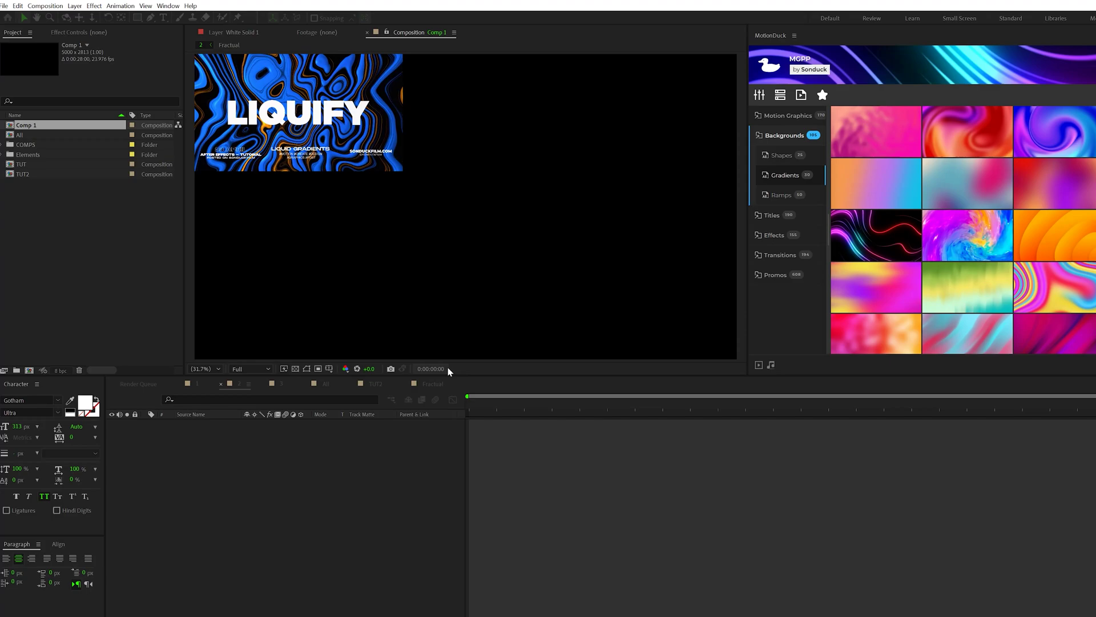
- Add a white solid to Comp 1 and apply Fractal Noise to it
{"action": "key", "text": "ctrl+y"}
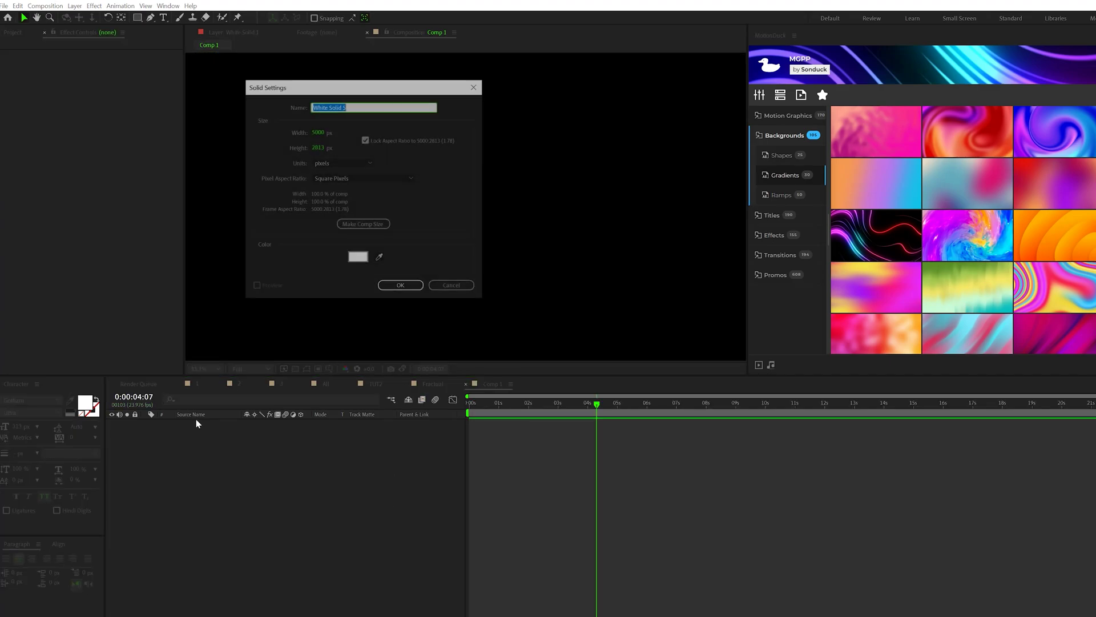
{"action": "key", "text": "Return"}
{"action": "left_click", "coordinate": [94, 5]}
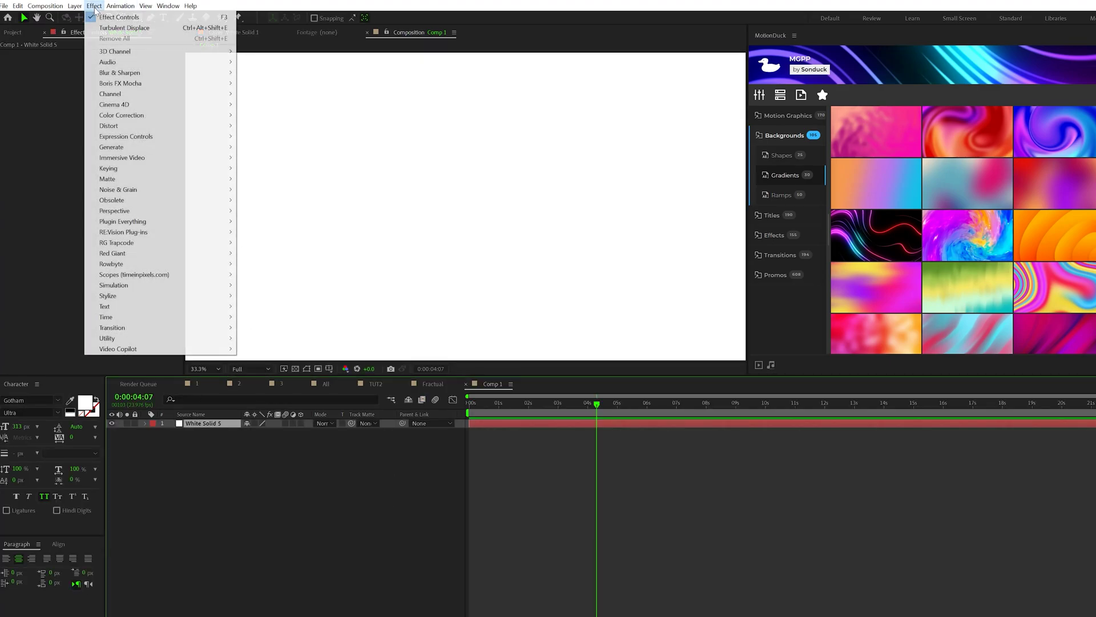
{"action": "mouse_move", "coordinate": [172, 189]}
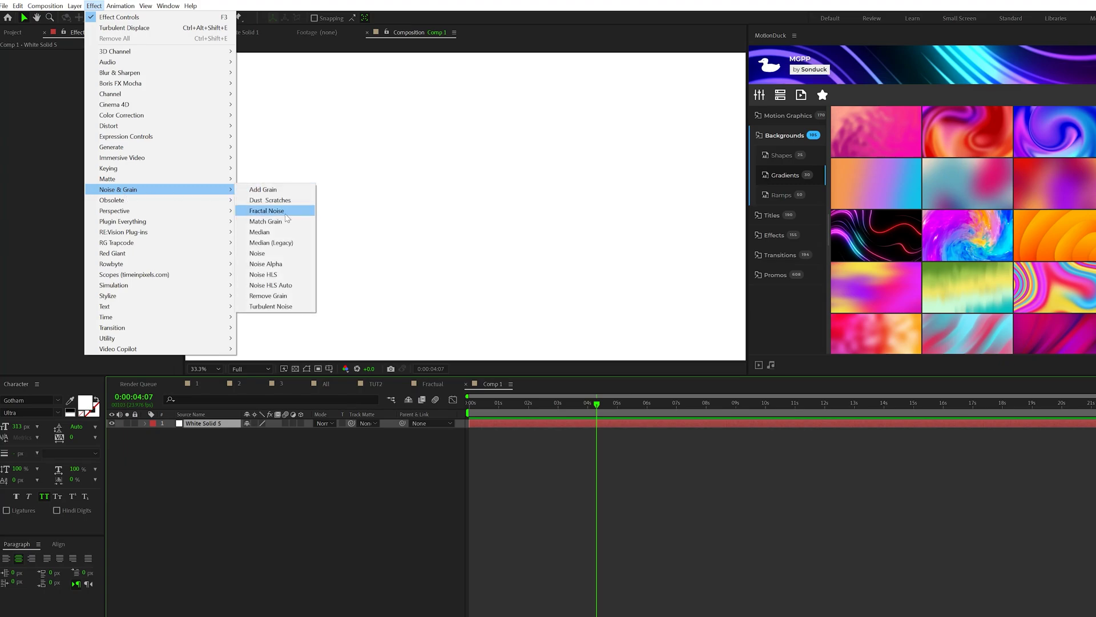
{"action": "left_click", "coordinate": [267, 211]}
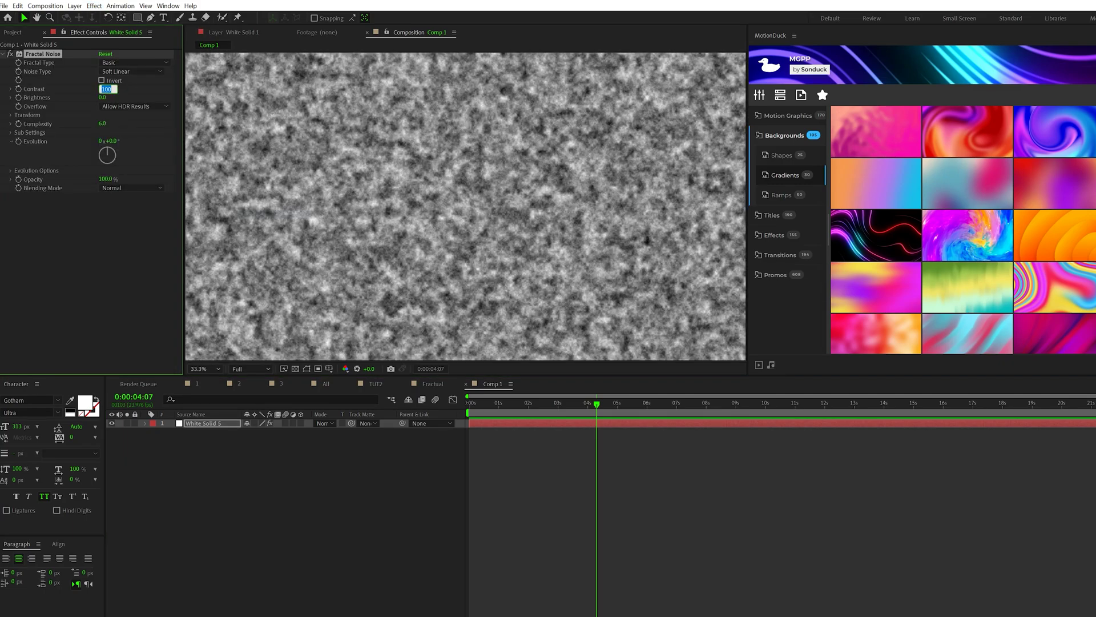
- Set noise Contrast 165, turn off Uniform Scaling, and set Scale Height 10000
{"action": "left_click", "coordinate": [107, 262]}
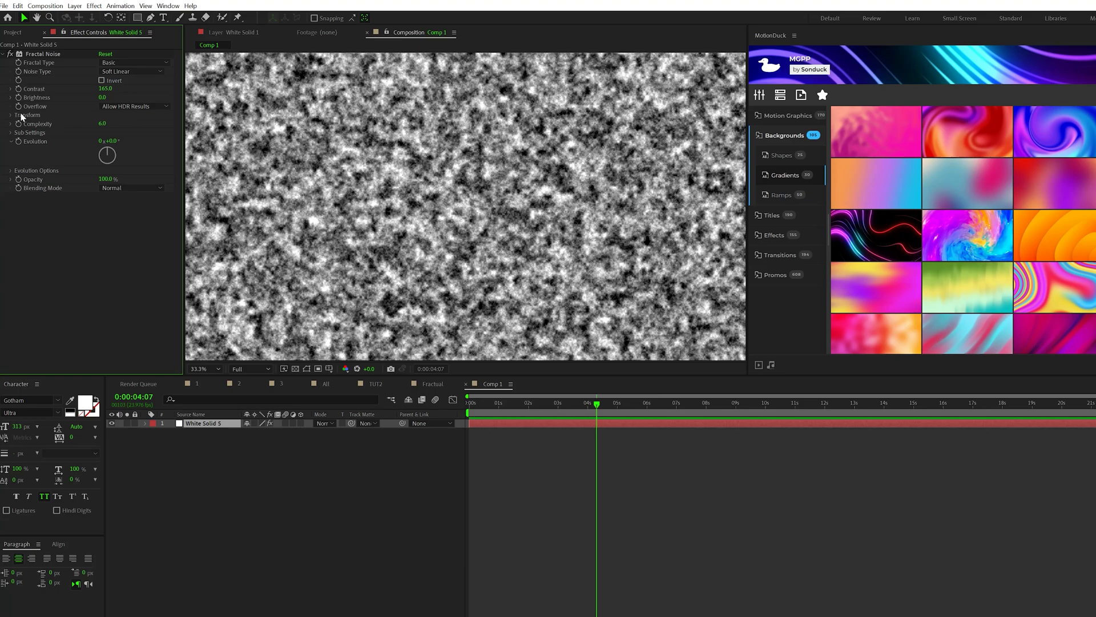
{"action": "left_click", "coordinate": [10, 115]}
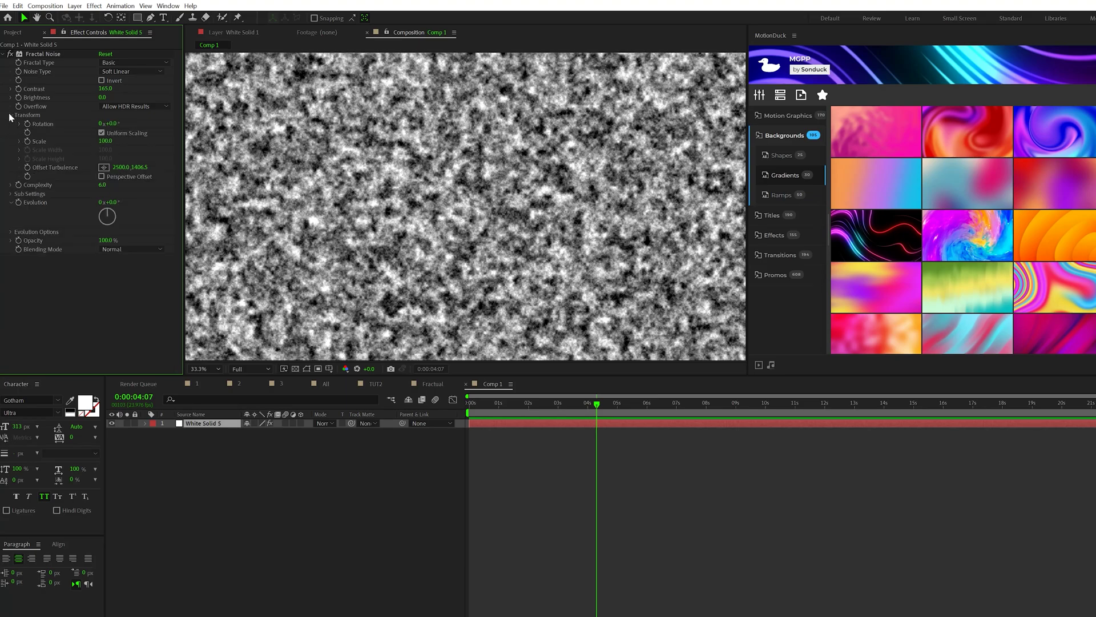
{"action": "left_click", "coordinate": [102, 133]}
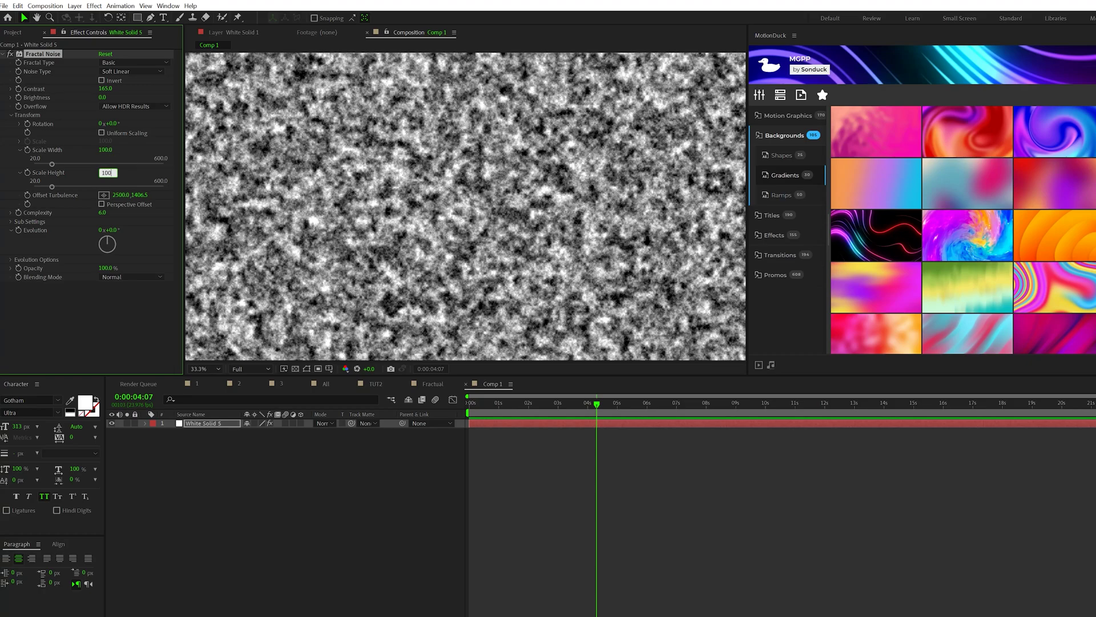
{"action": "key", "text": "Return"}
{"action": "left_click", "coordinate": [10, 115]}
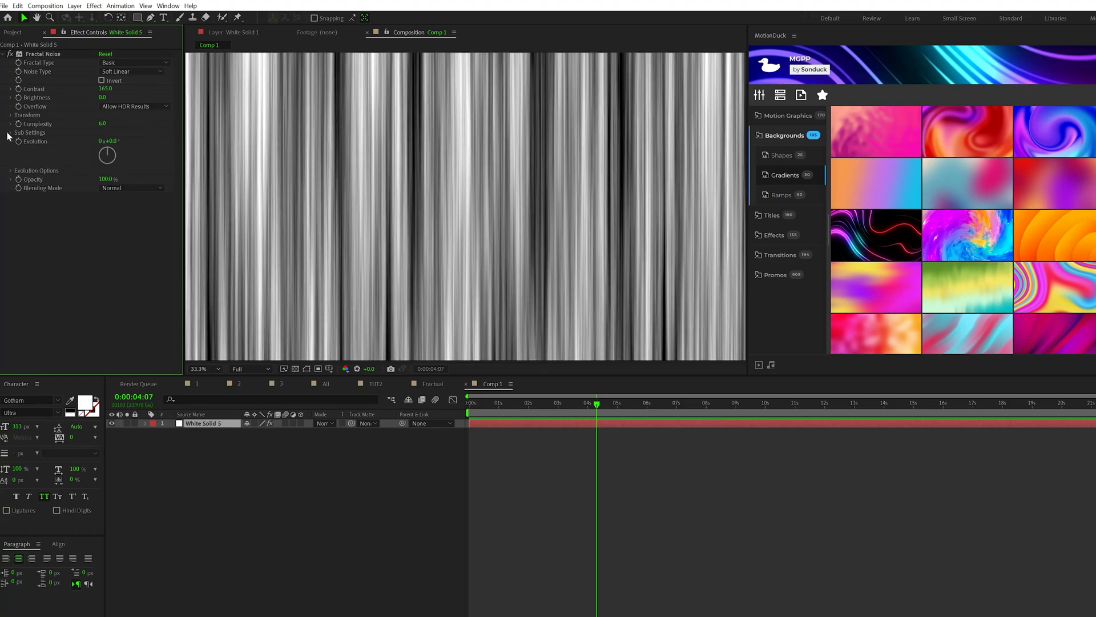
- Set the Fractal Noise Sub Rotation to 300°
{"action": "left_click", "coordinate": [9, 132]}
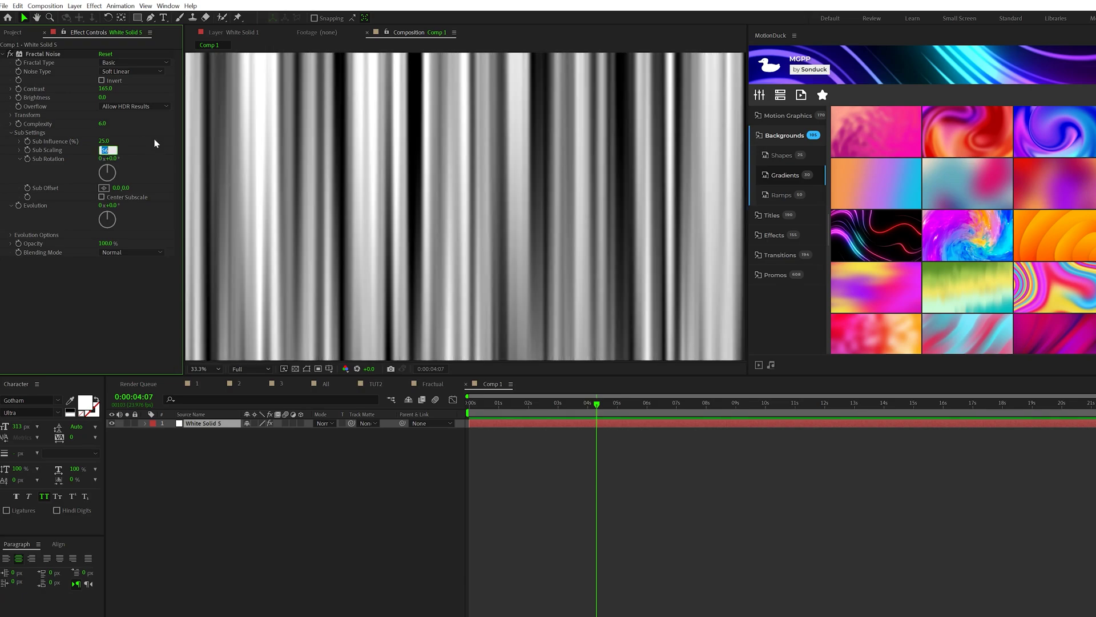
{"action": "left_click", "coordinate": [112, 158]}
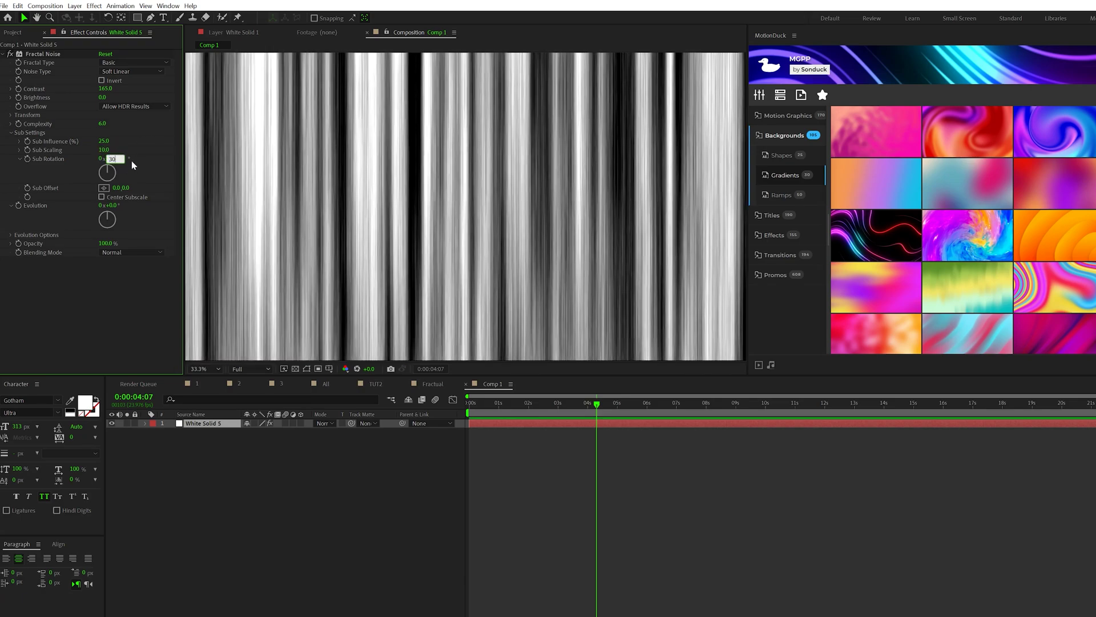
{"action": "type", "text": "3000"}
{"action": "key", "text": "Return"}
{"action": "left_click", "coordinate": [10, 133]}
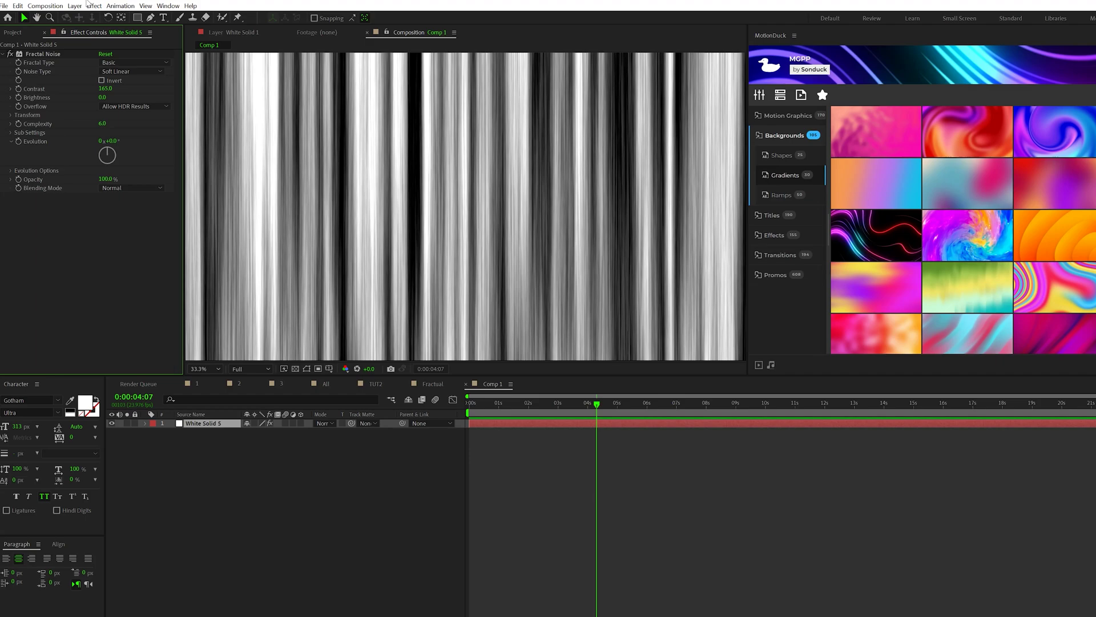
{"action": "left_click", "coordinate": [95, 6]}
- Apply Turbulent Displace with Amount 215, Size 350 and Complexity 2.5
{"action": "mouse_move", "coordinate": [118, 126]}
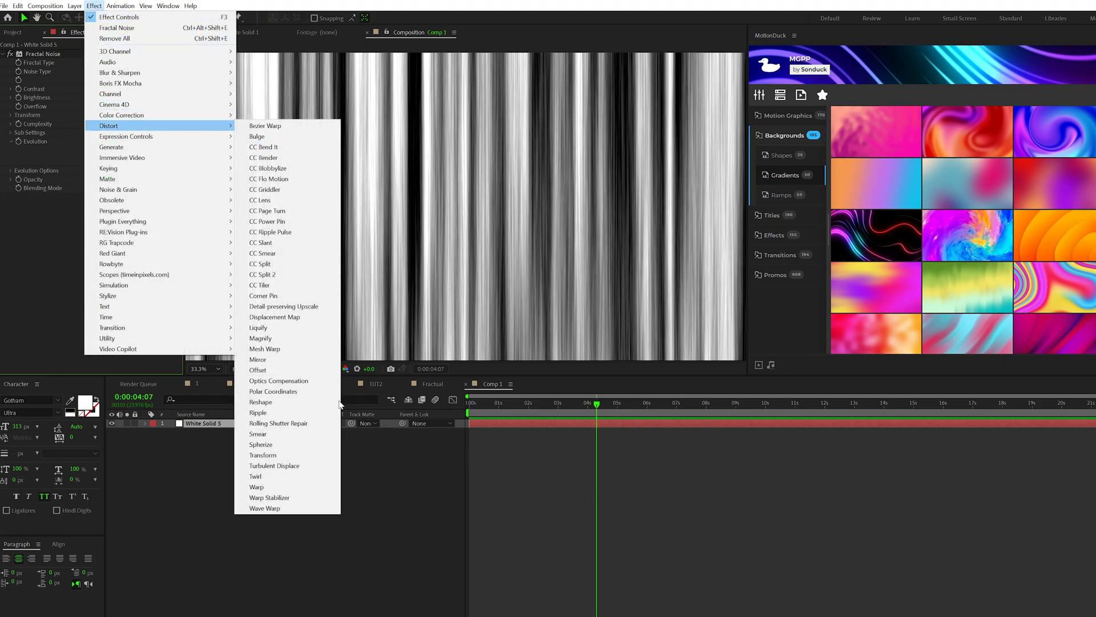
{"action": "left_click", "coordinate": [267, 466]}
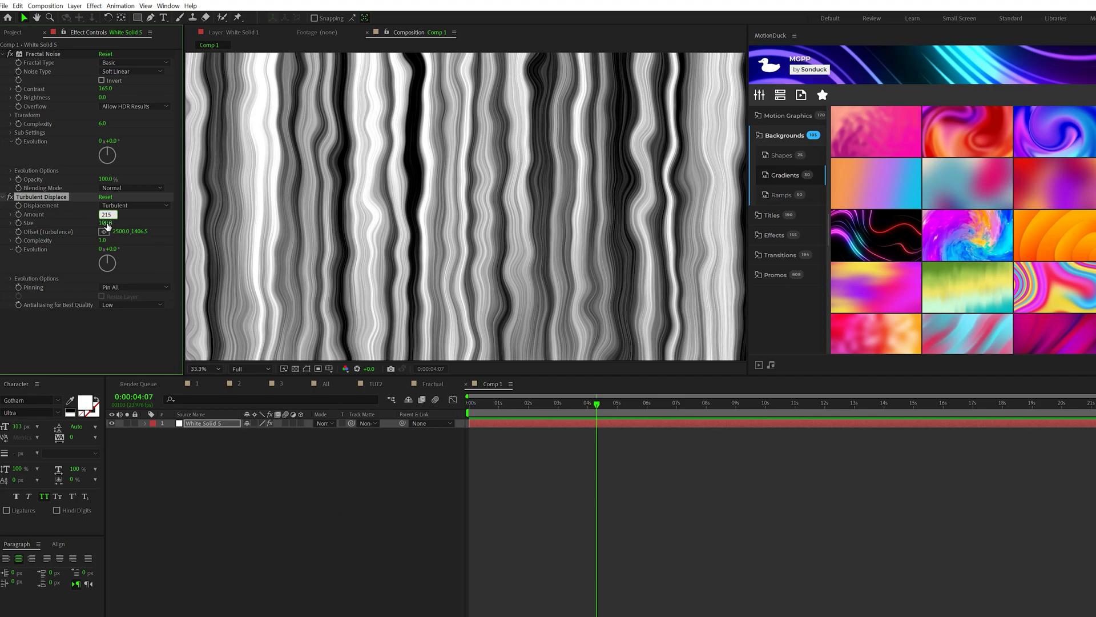
{"action": "left_click", "coordinate": [108, 223]}
{"action": "type", "text": "3"}
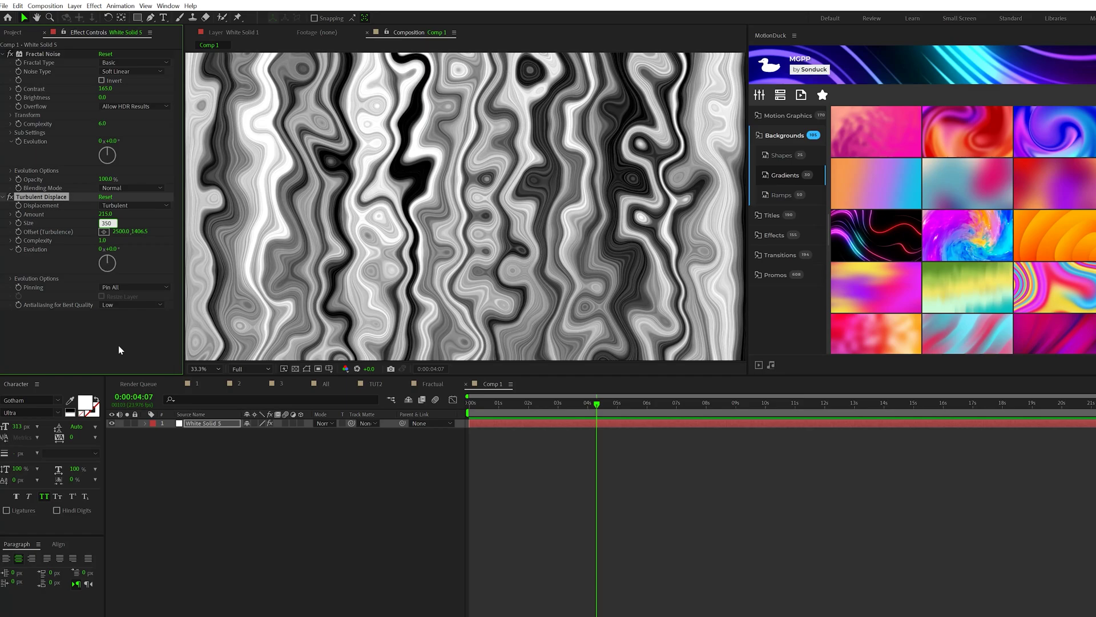
{"action": "type", "text": "50"}
{"action": "key", "text": "Return"}
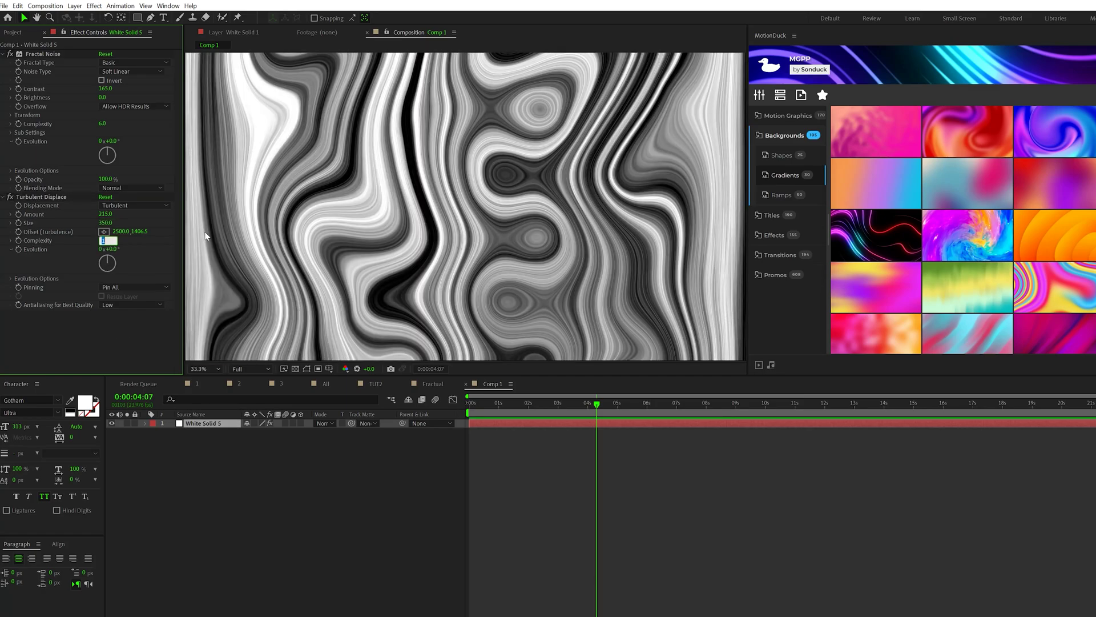
{"action": "key", "text": "Return"}
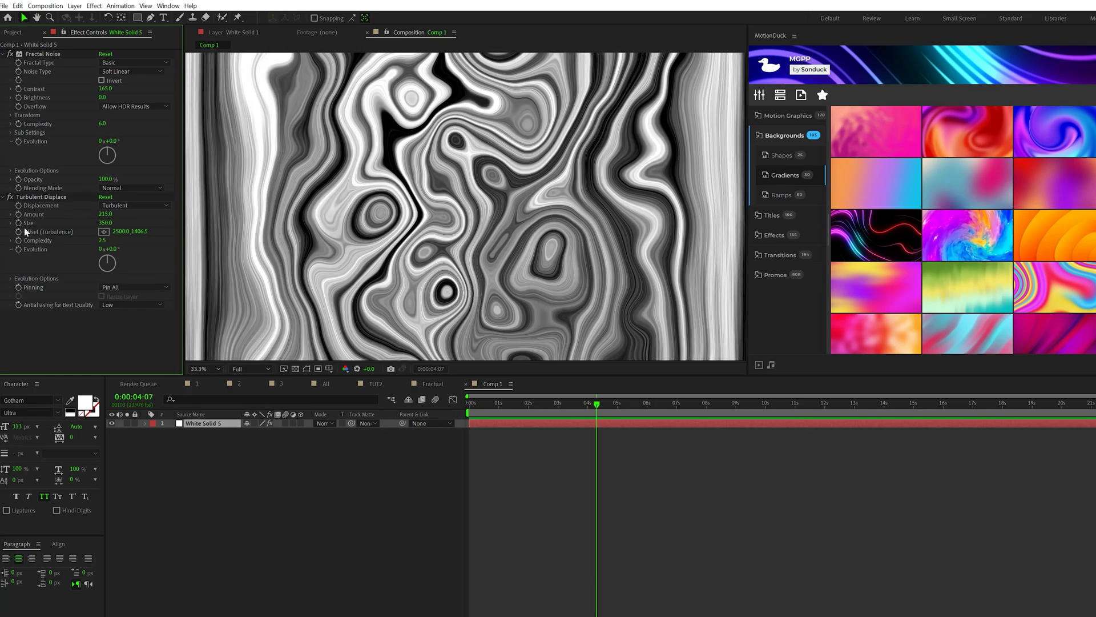
- Keyframe the Offset at 0s, set X to 5000 at about 10s, and preview
{"action": "left_click", "coordinate": [469, 410]}
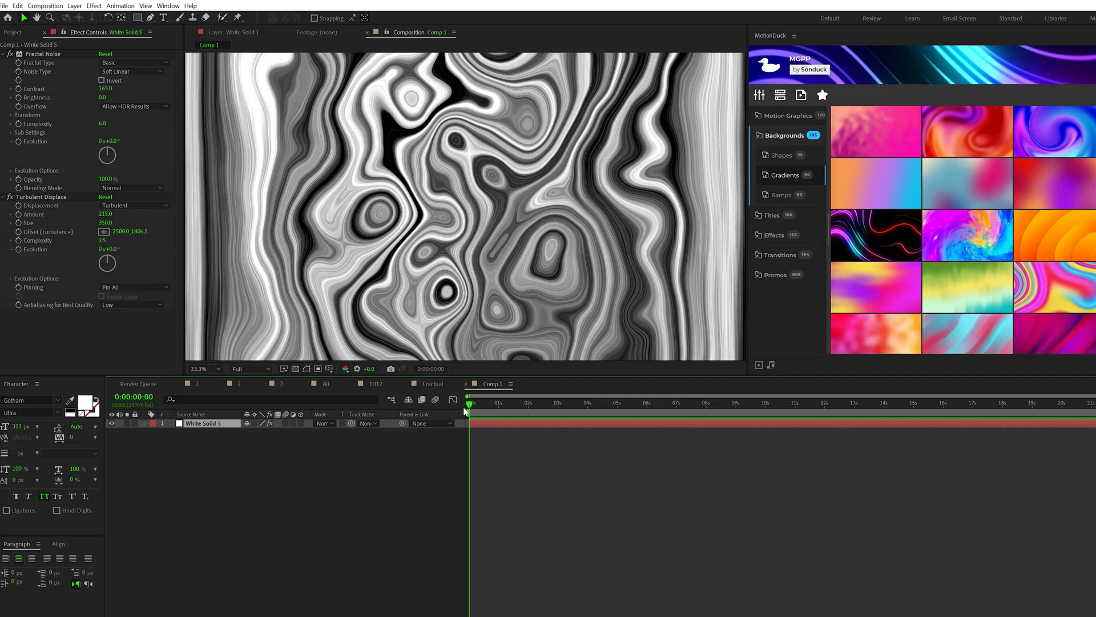
{"action": "left_click", "coordinate": [18, 234]}
{"action": "left_click_drag", "start_coordinate": [594, 416], "coordinate": [780, 415]}
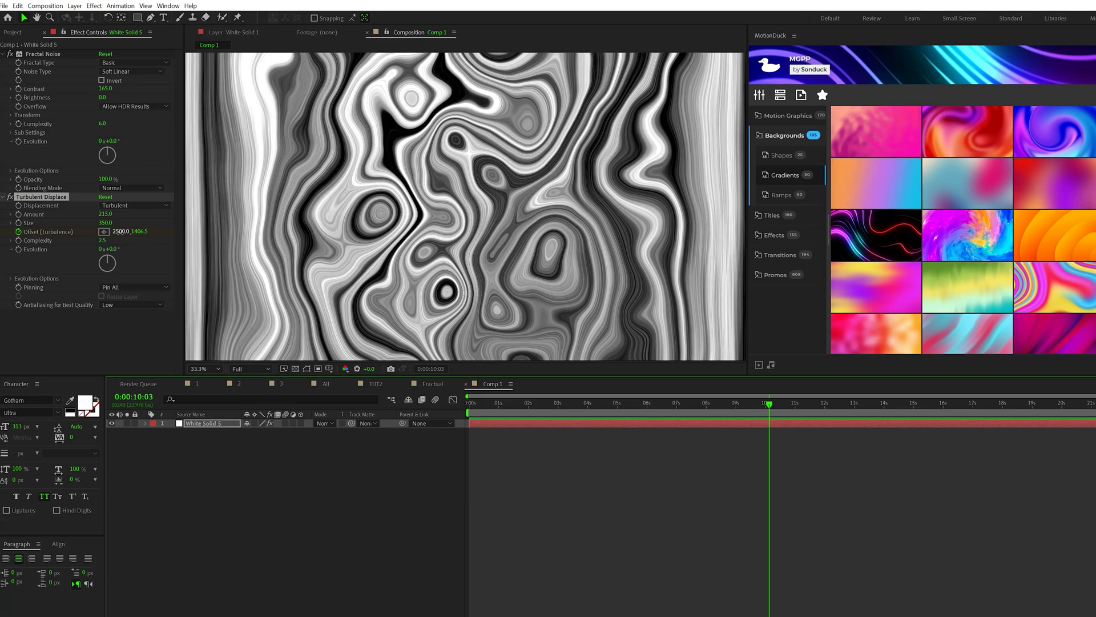
{"action": "left_click", "coordinate": [120, 232]}
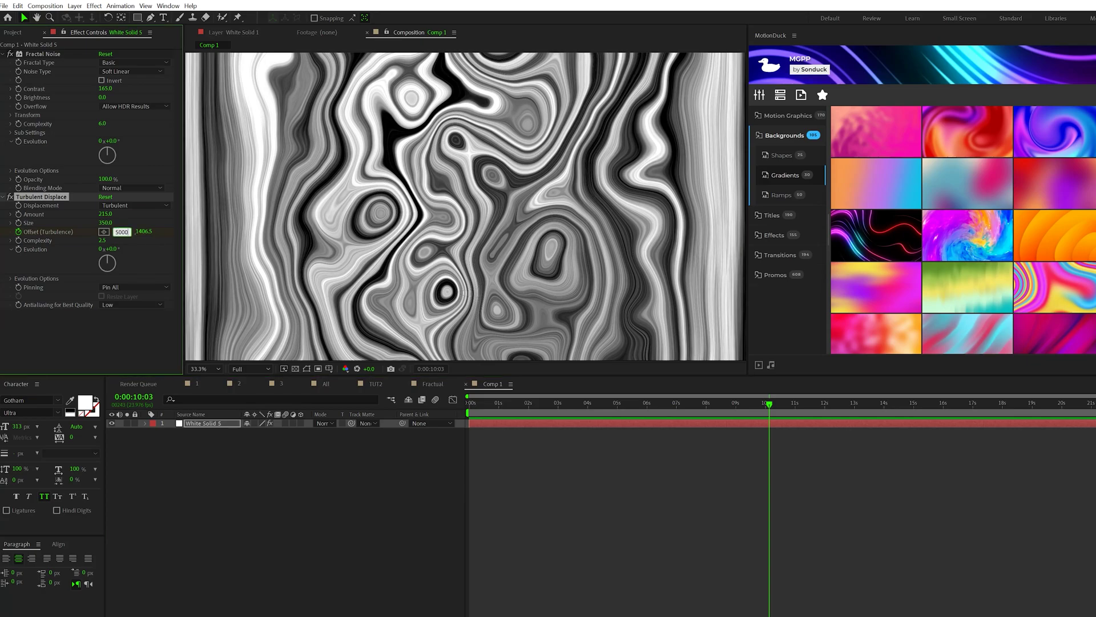
{"action": "type", "text": "5000"}
{"action": "key", "text": "Return"}
{"action": "key", "text": "space"}
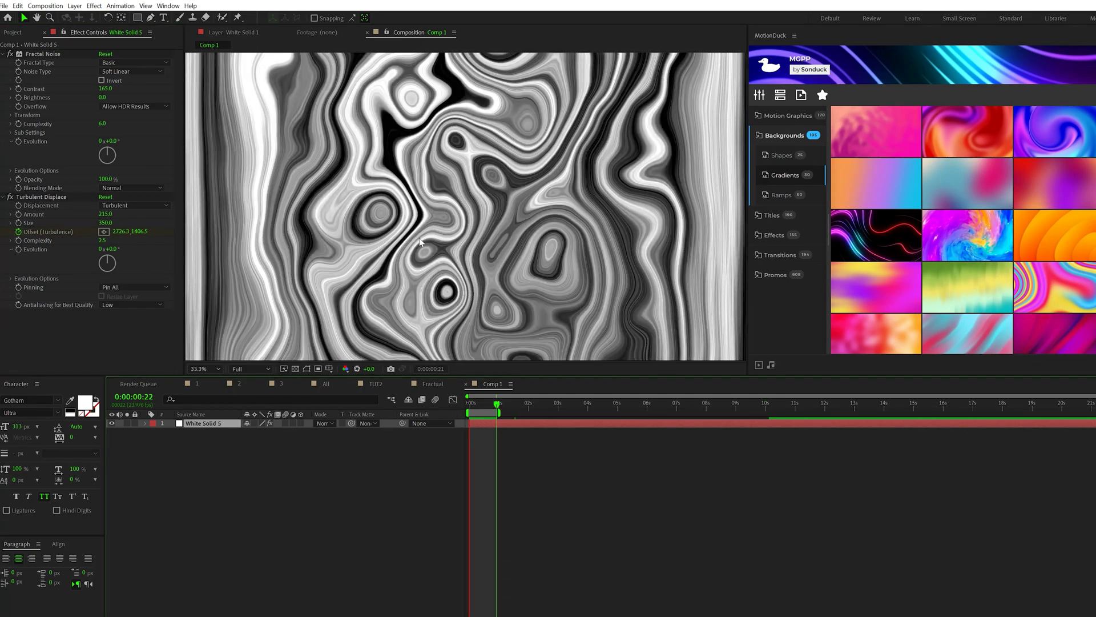
- Stop the preview and apply CC Toner set to Pentone
{"action": "left_click", "coordinate": [3, 54], "text": "ctrl"}
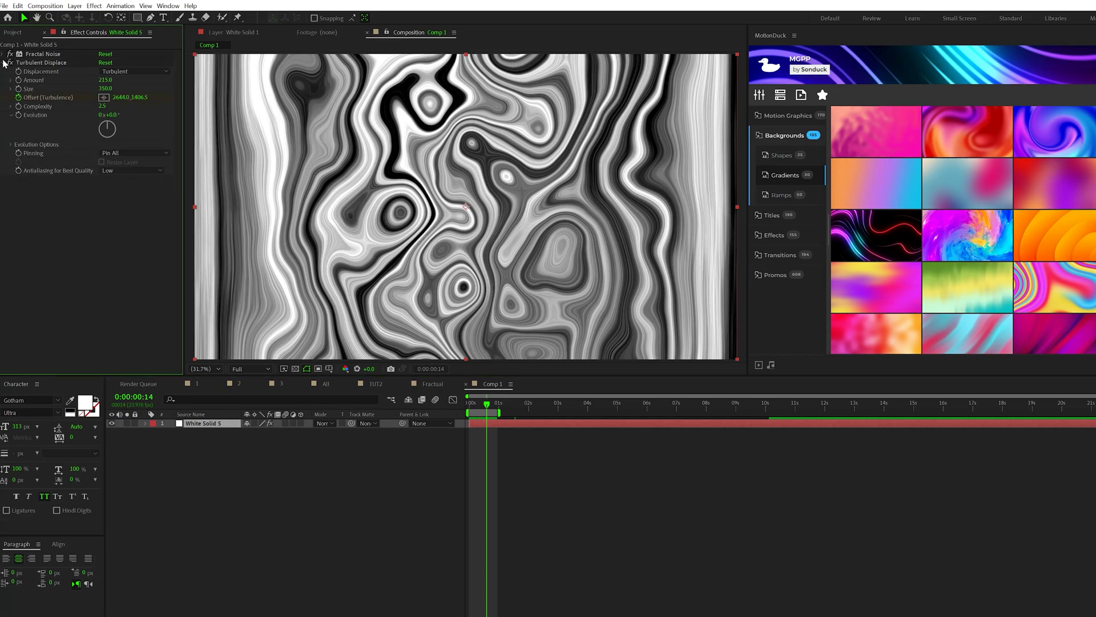
{"action": "left_click", "coordinate": [94, 6]}
{"action": "mouse_move", "coordinate": [194, 115]}
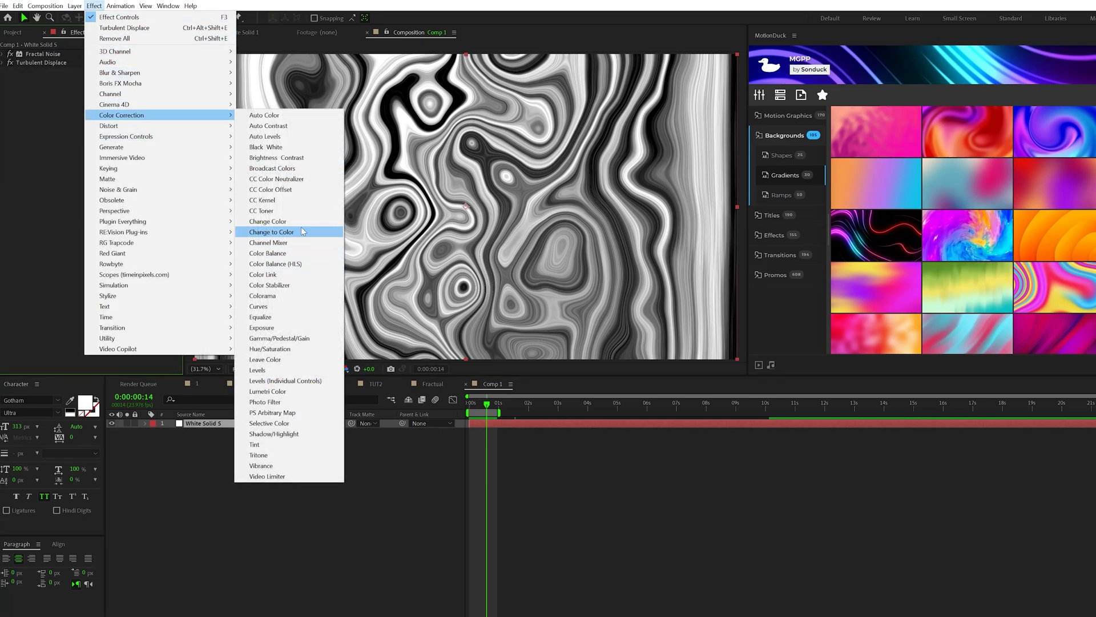
{"action": "left_click", "coordinate": [269, 211]}
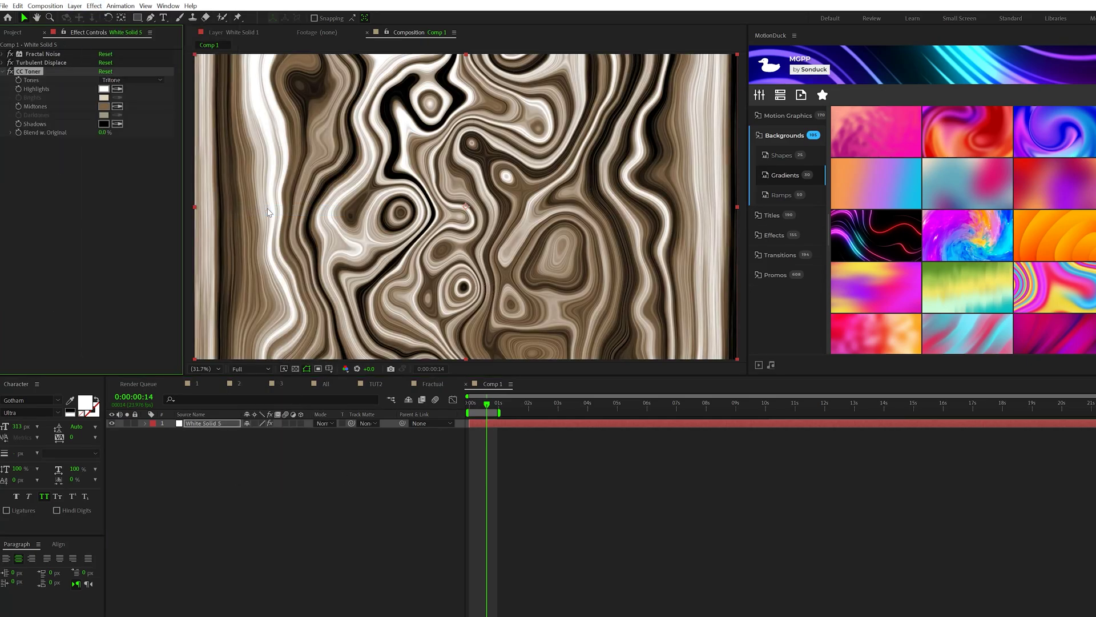
{"action": "left_click", "coordinate": [123, 82]}
{"action": "left_click", "coordinate": [133, 117]}
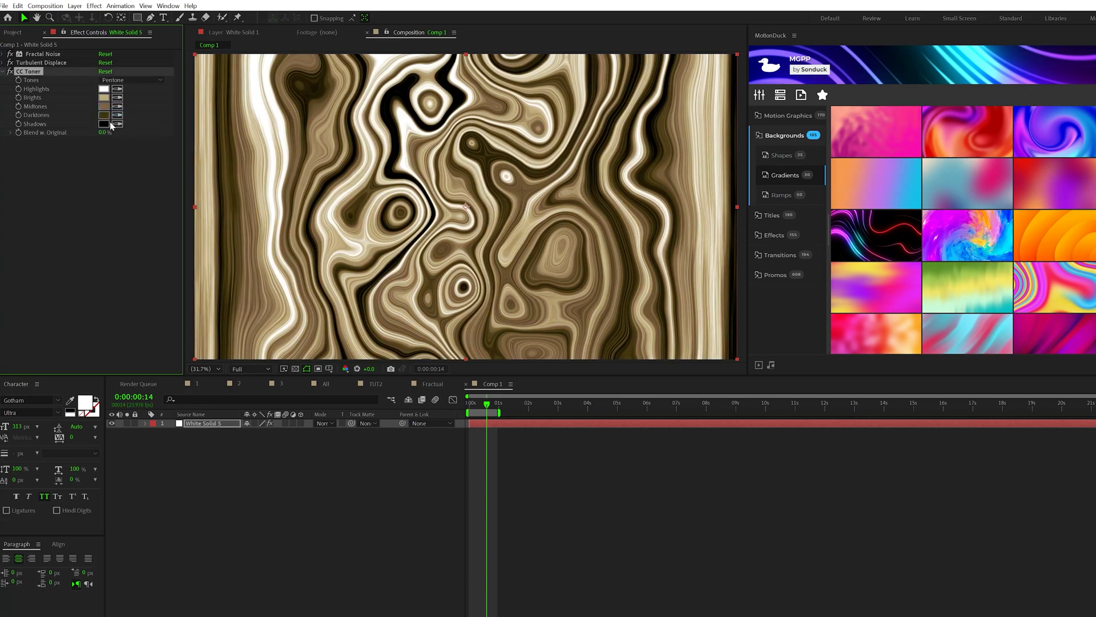
- Set the CC Toner highlights to orange FF9108 and the brights to black 000000
{"action": "left_click", "coordinate": [104, 89]}
{"action": "type", "text": "FF9108"}
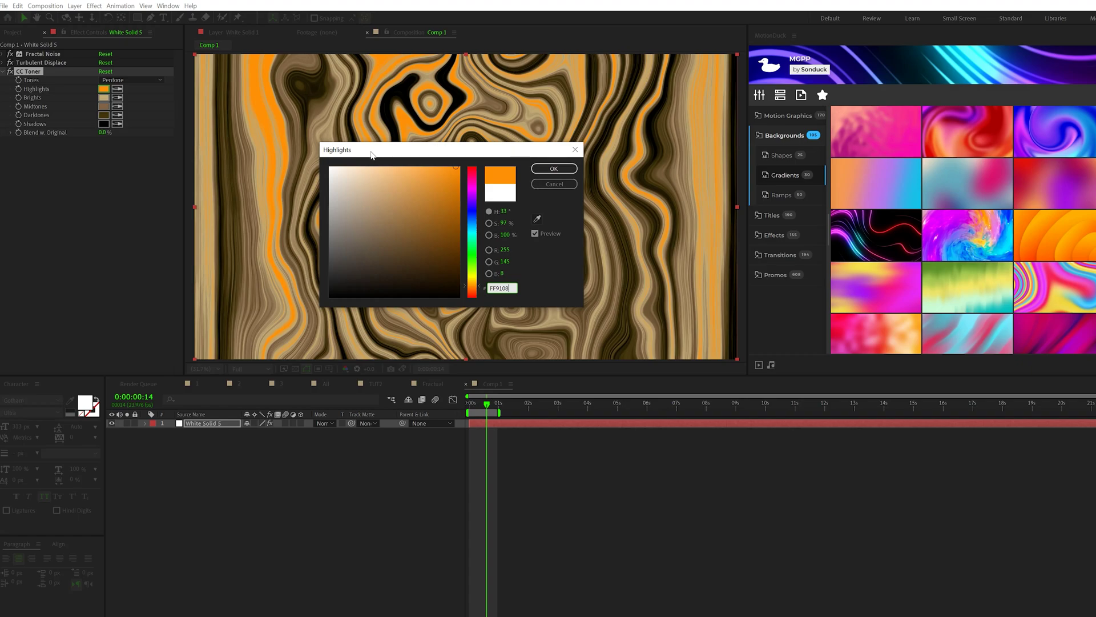
{"action": "left_click", "coordinate": [546, 169]}
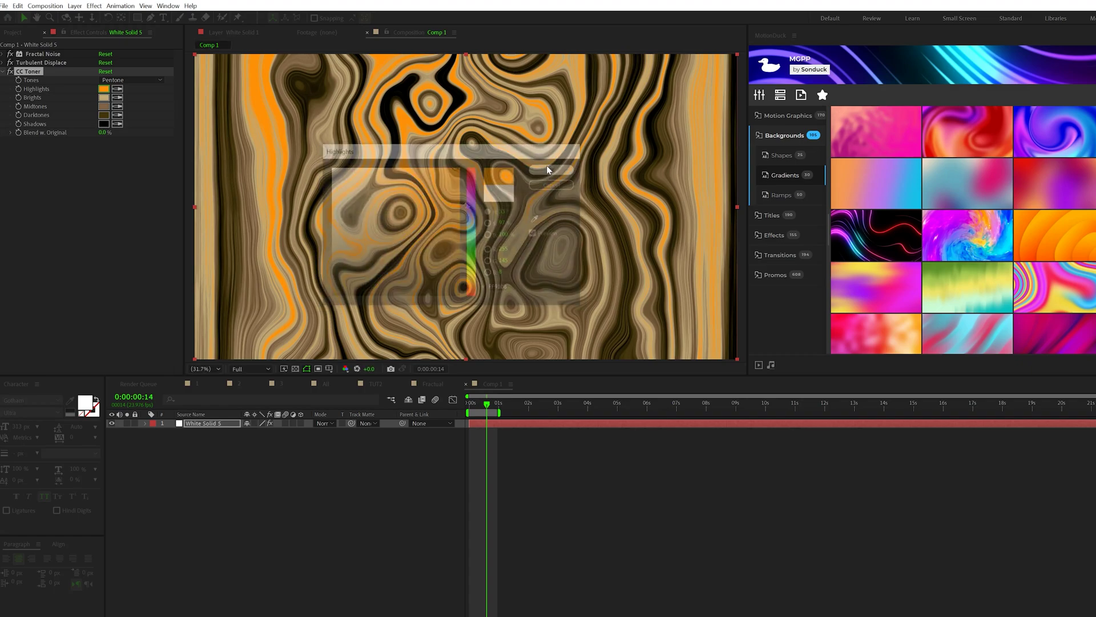
{"action": "left_click", "coordinate": [104, 98]}
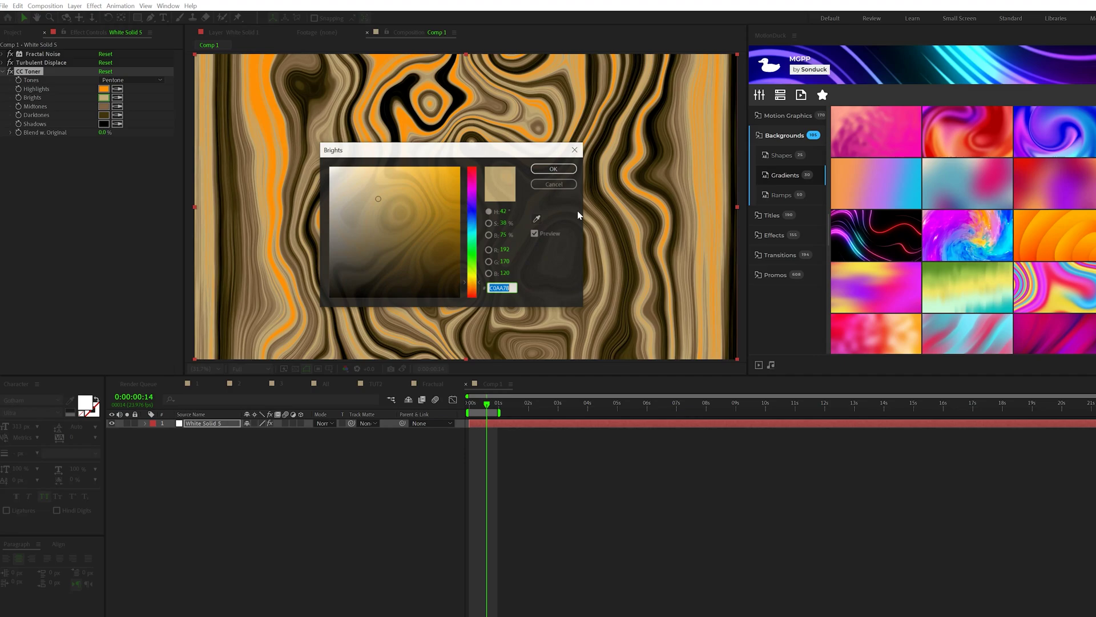
{"action": "type", "text": "000000"}
{"action": "key", "text": "Return"}
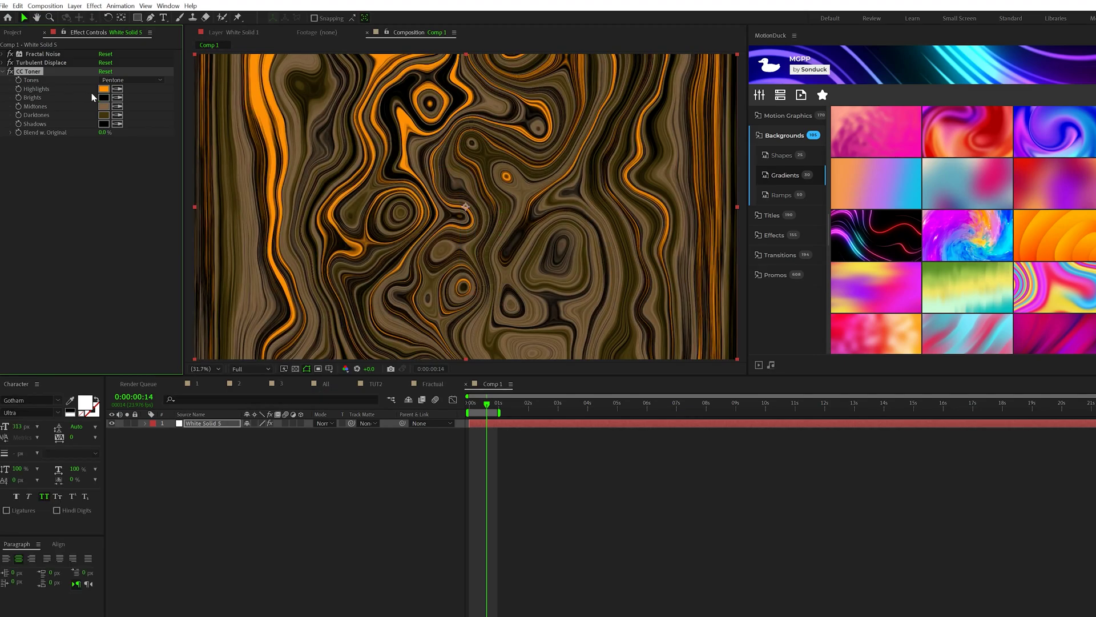
- Set darktones and shadows to blue 126DFF, zoom the viewer, and select White Solid 5
{"action": "left_click", "coordinate": [104, 116]}
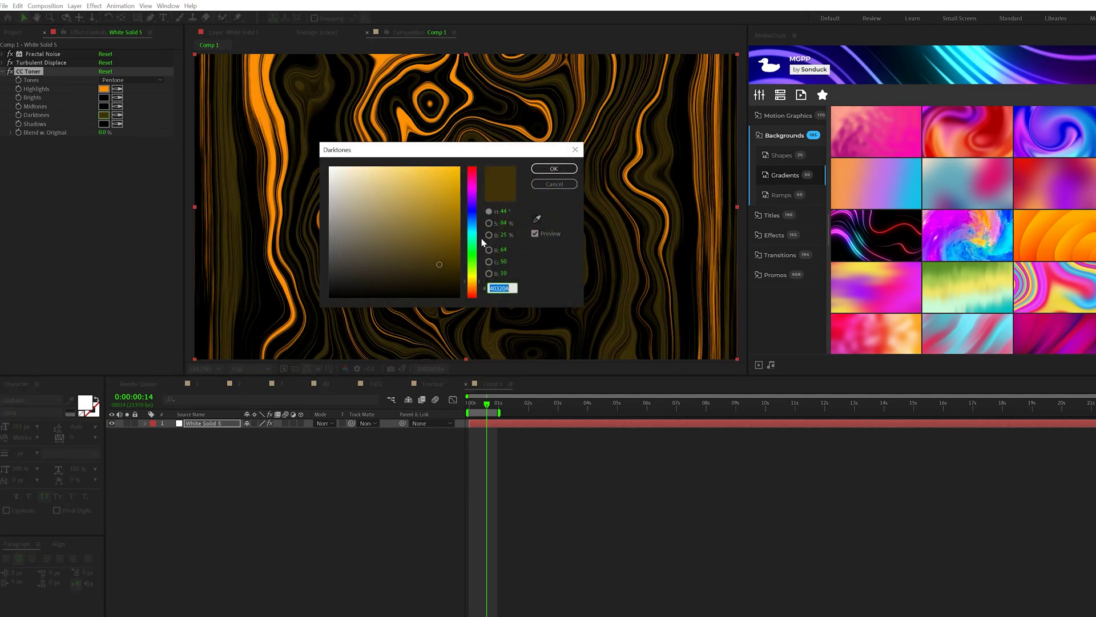
{"action": "type", "text": "126DFF"}
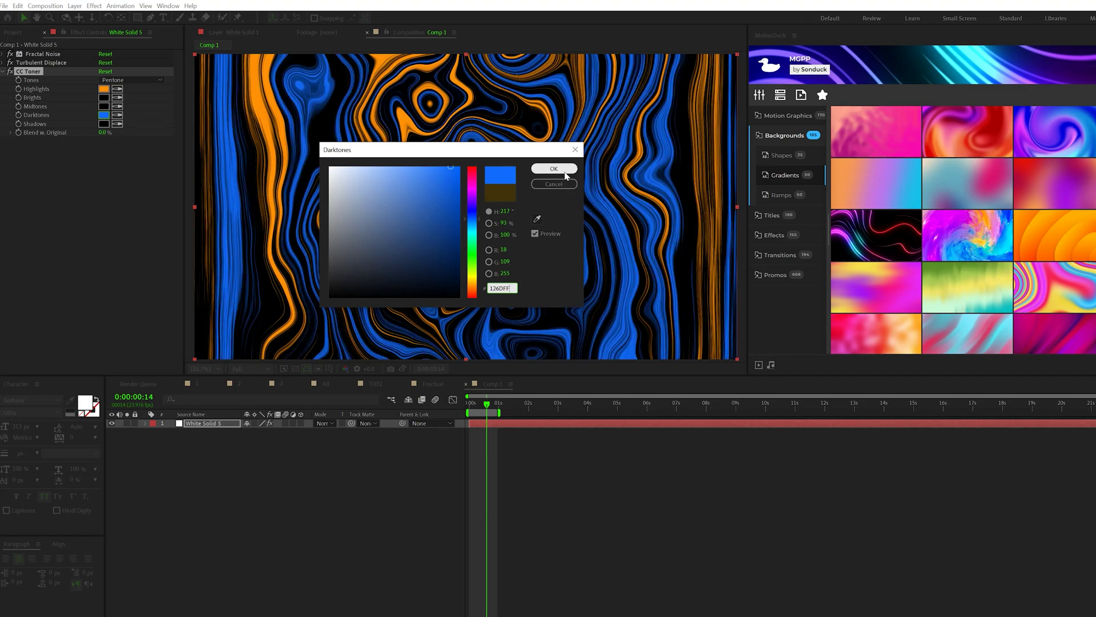
{"action": "left_click", "coordinate": [554, 168]}
{"action": "left_click", "coordinate": [104, 123]}
{"action": "type", "text": "126DFF"}
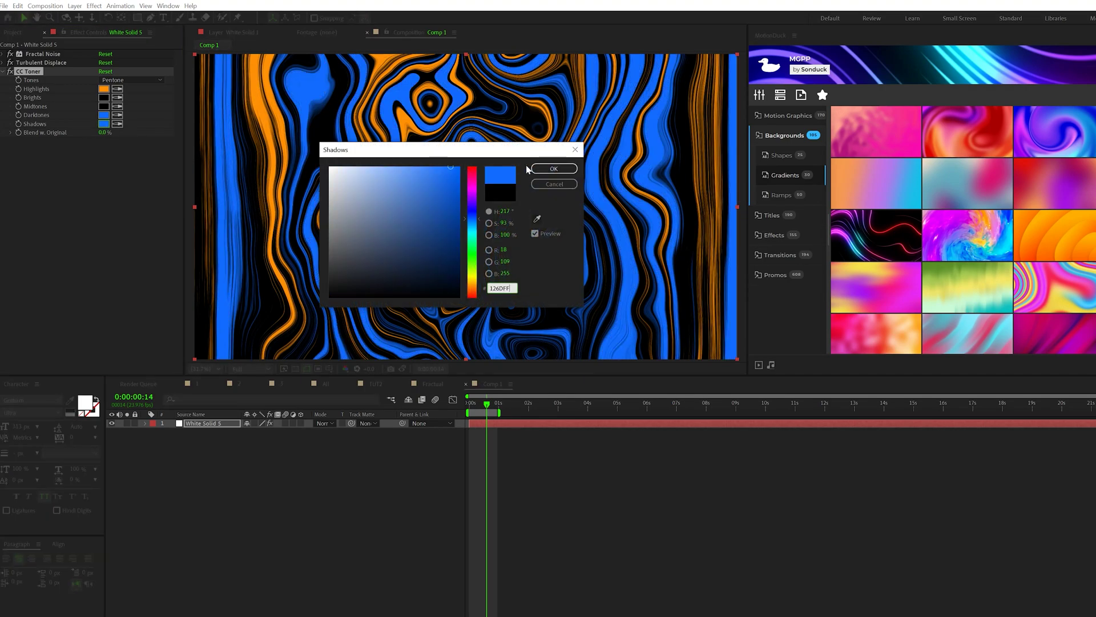
{"action": "left_click", "coordinate": [537, 169]}
{"action": "key", "text": "period"}
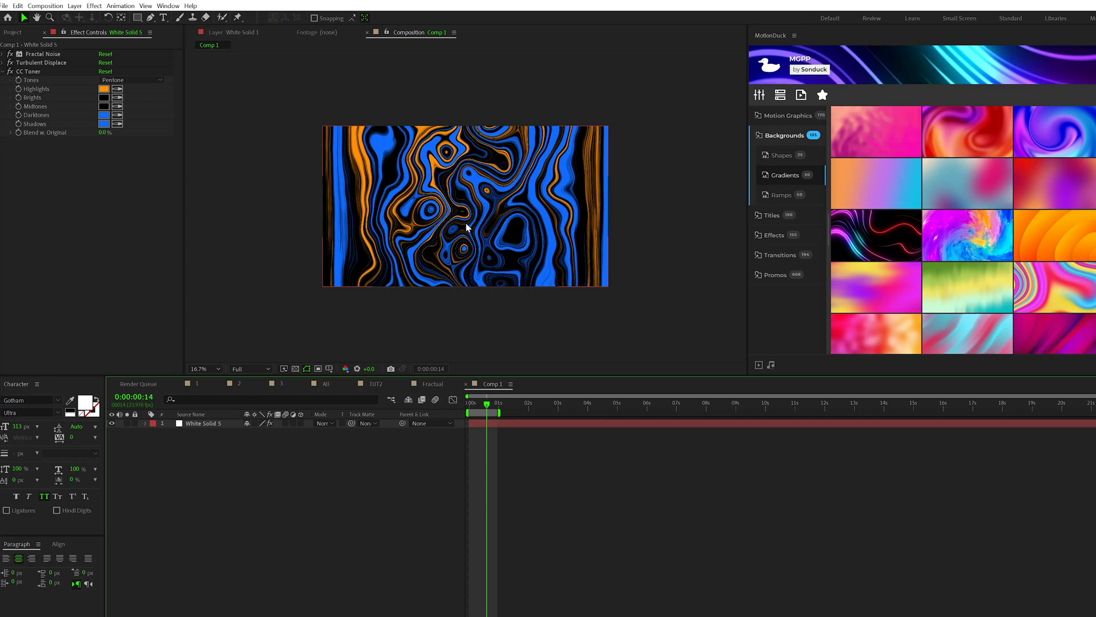
{"action": "left_click", "coordinate": [205, 426]}
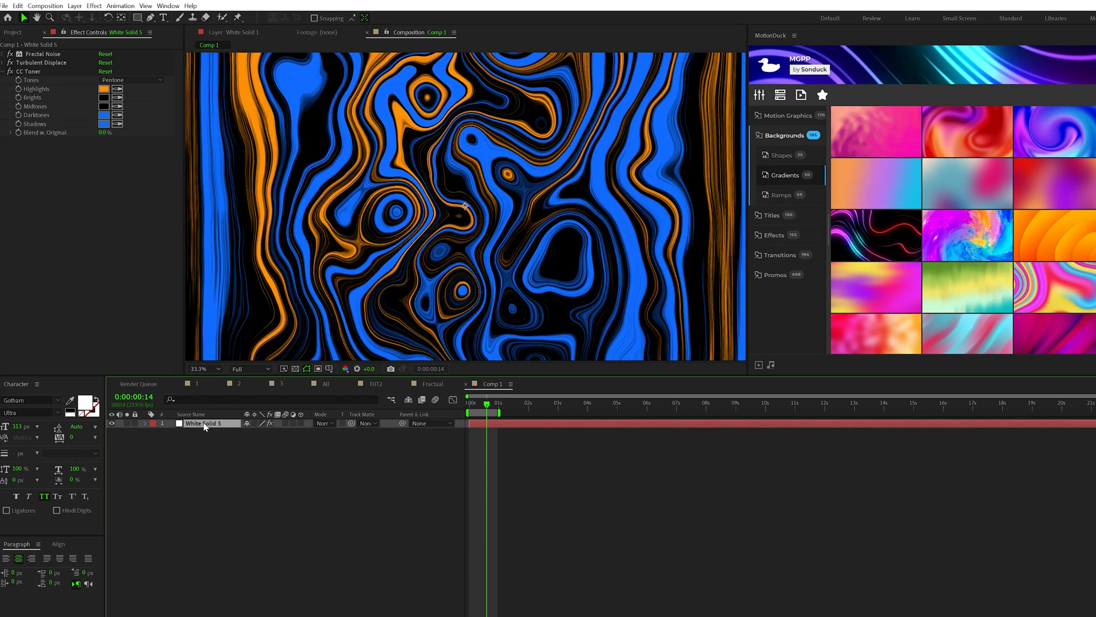
- Pre-compose the toned solid into a new comp named Map
{"action": "left_click", "coordinate": [75, 5]}
{"action": "left_click", "coordinate": [129, 318]}
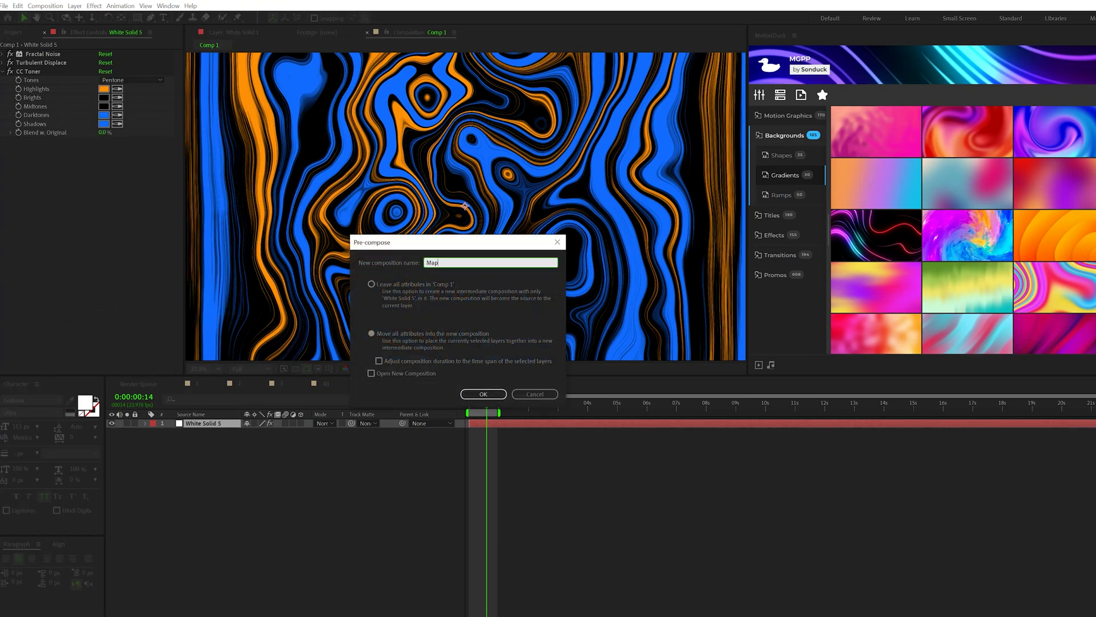
{"action": "key", "text": "Return"}
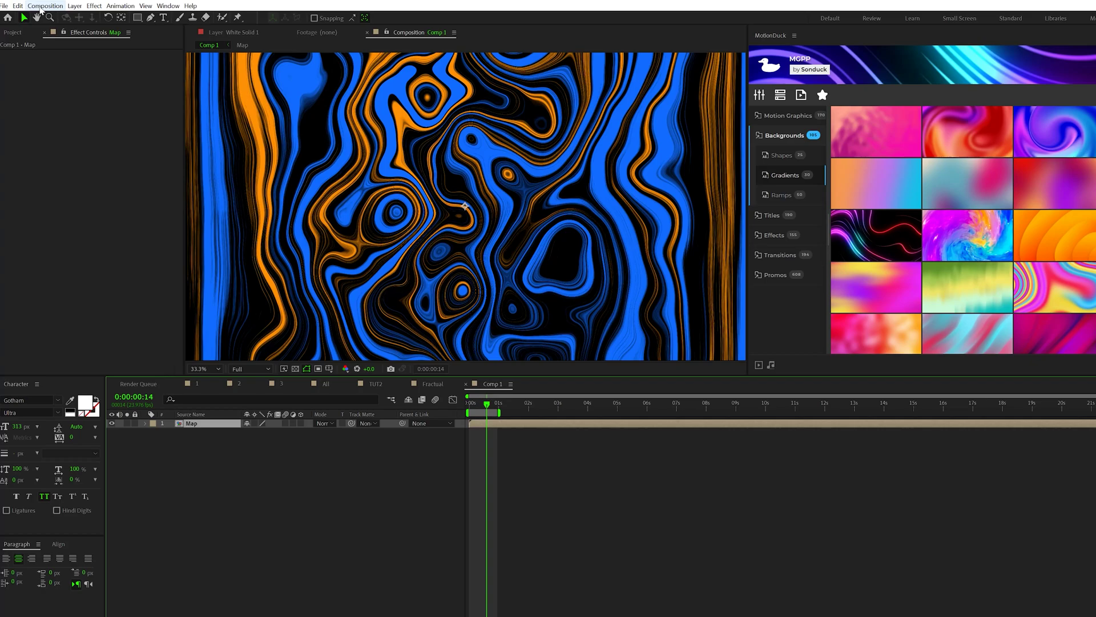
- Resize Comp 1 to 1920×1080 and scale down the Map layer
{"action": "left_click", "coordinate": [44, 6]}
{"action": "left_click", "coordinate": [67, 30]}
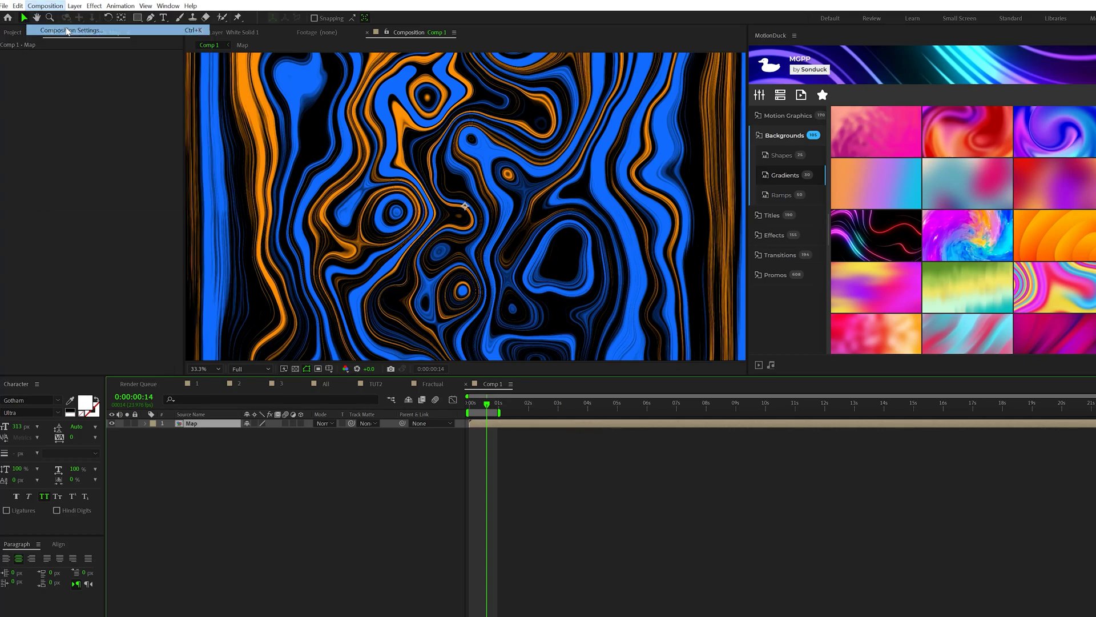
{"action": "left_click", "coordinate": [306, 184]}
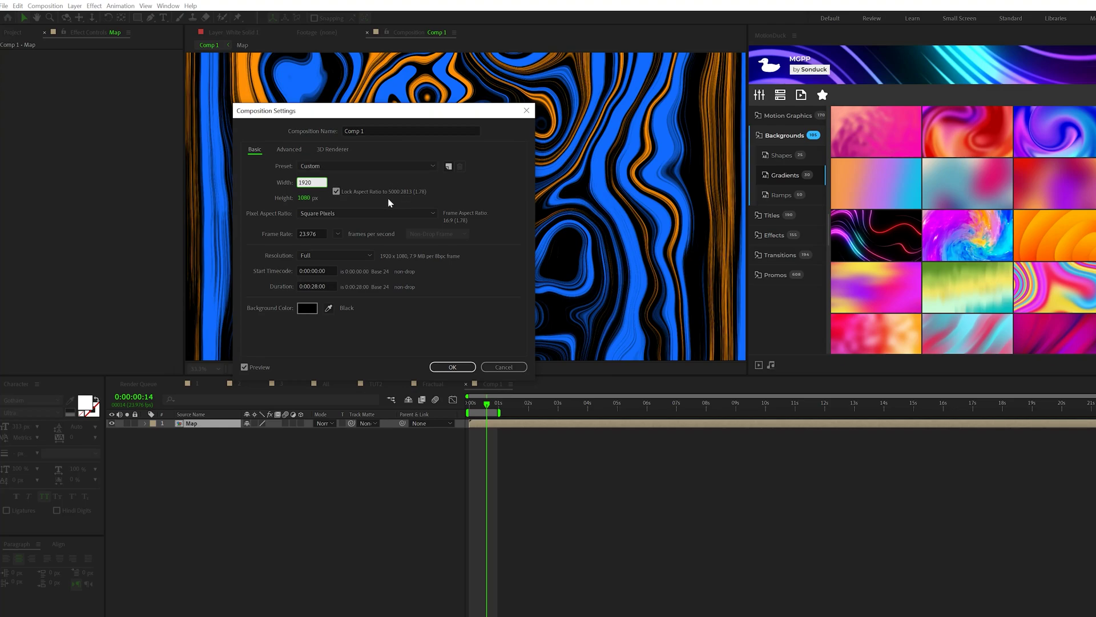
{"action": "left_click", "coordinate": [453, 370]}
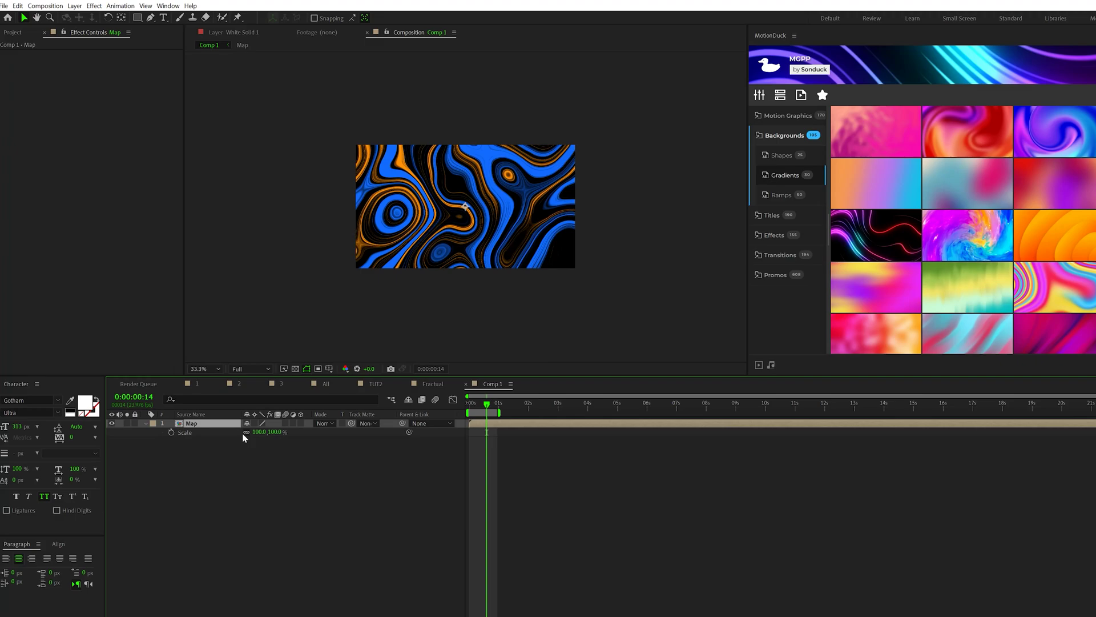
{"action": "mouse_move", "coordinate": [258, 433]}
{"action": "left_mouse_down"}
{"action": "mouse_move", "coordinate": [297, 433]}
{"action": "mouse_move", "coordinate": [242, 433]}
{"action": "left_mouse_up"}
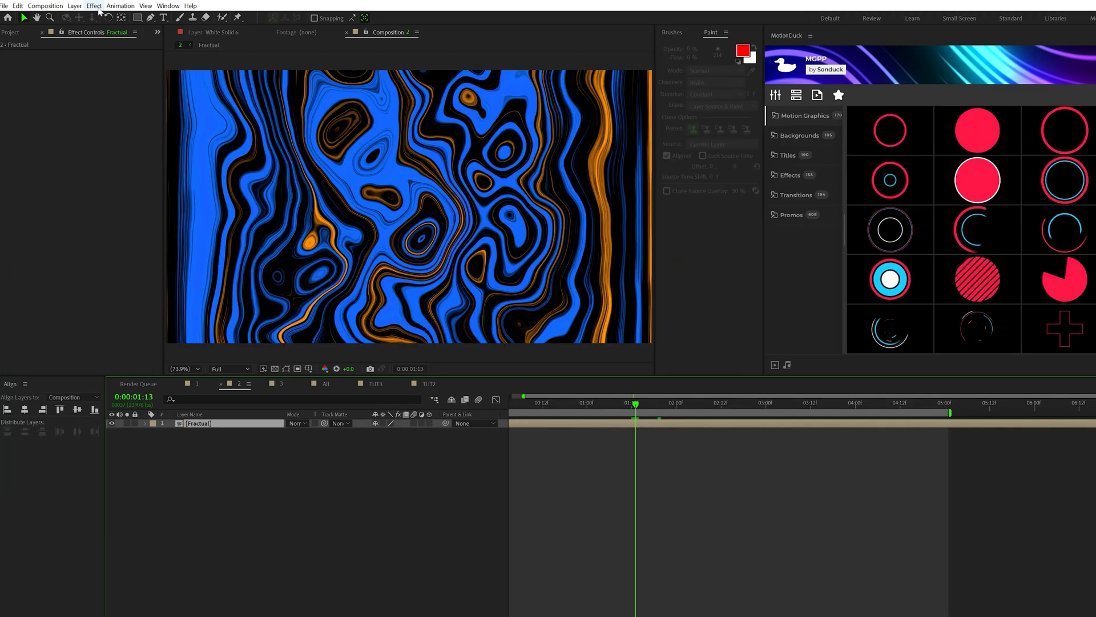
- Apply CC Glass from Stylize to the Fractual layer
{"action": "left_click", "coordinate": [94, 6]}
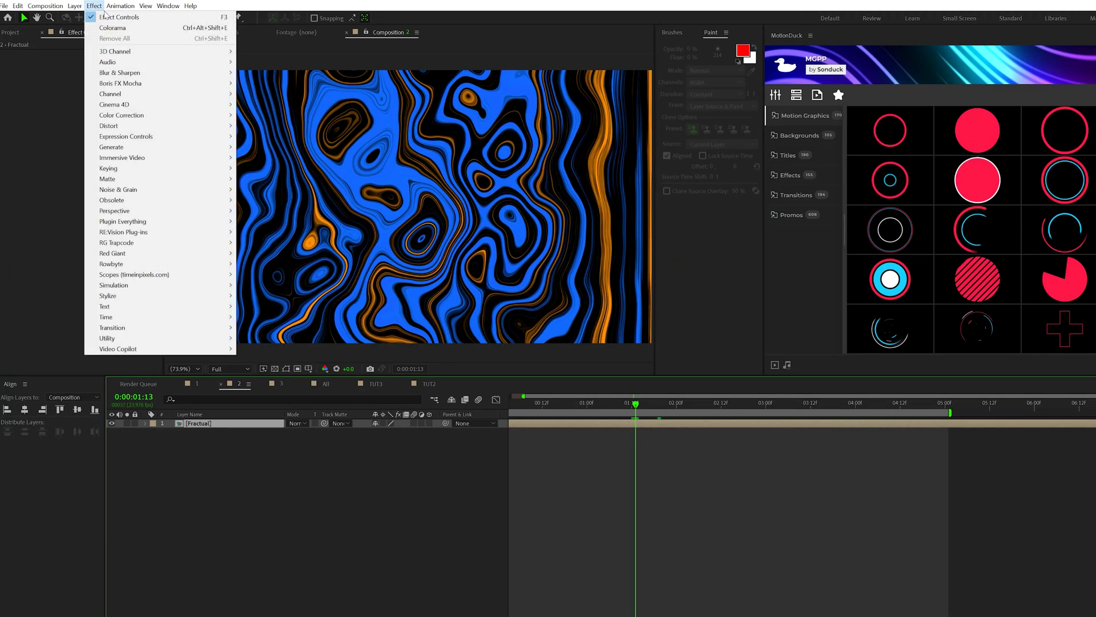
{"action": "mouse_move", "coordinate": [216, 295]}
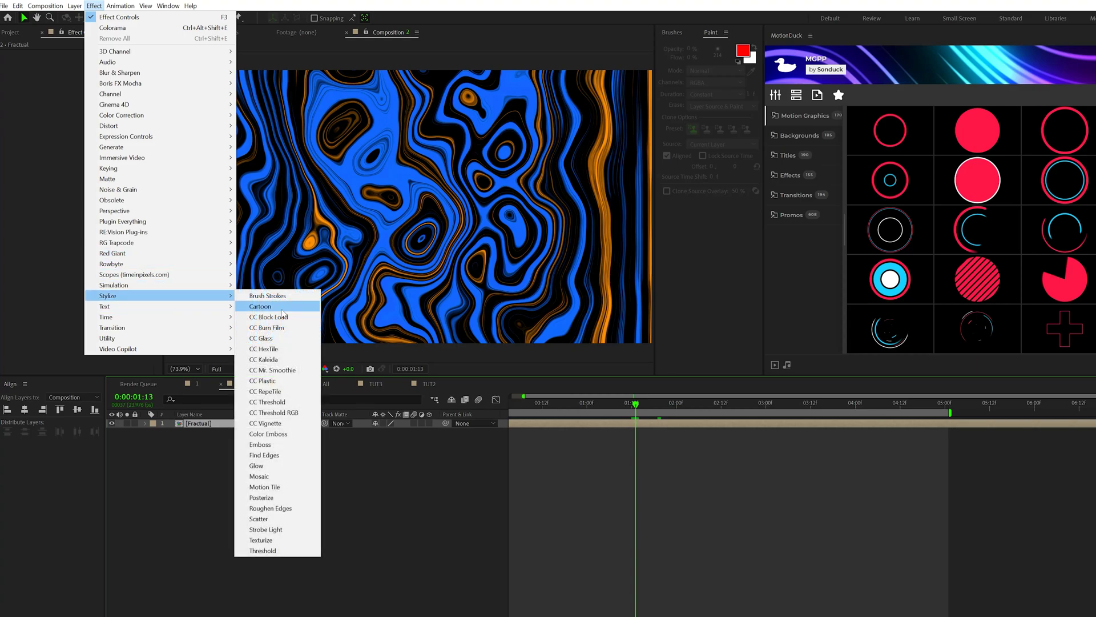
{"action": "left_click", "coordinate": [270, 338]}
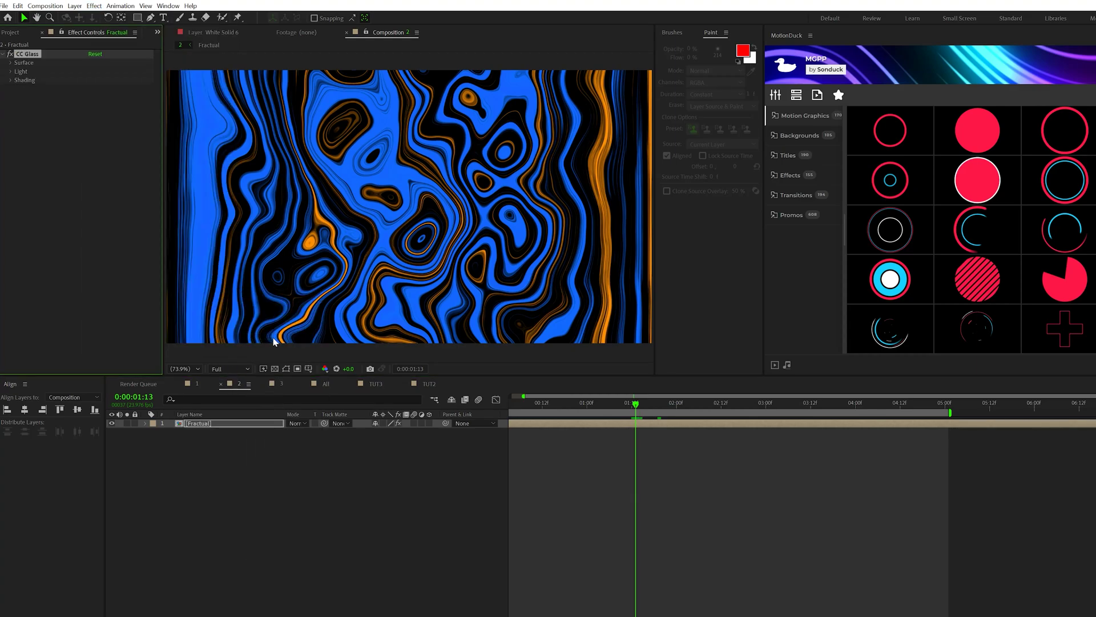
- Add Optics Compensation from Distort to the same layer
{"action": "left_click", "coordinate": [94, 5]}
{"action": "mouse_move", "coordinate": [108, 126]}
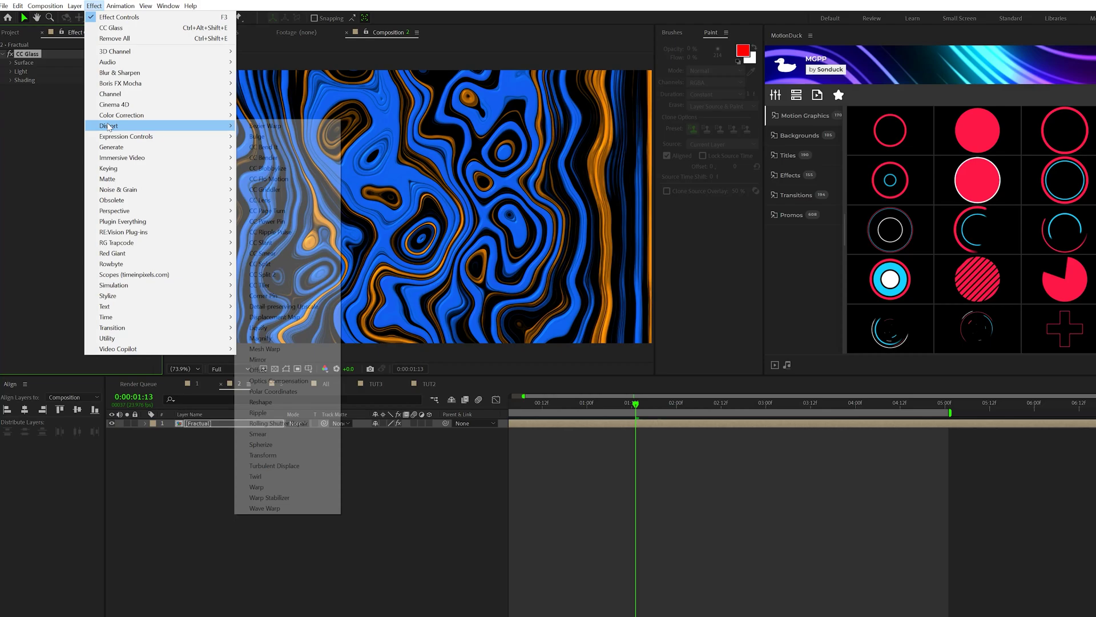
{"action": "left_click", "coordinate": [271, 381]}
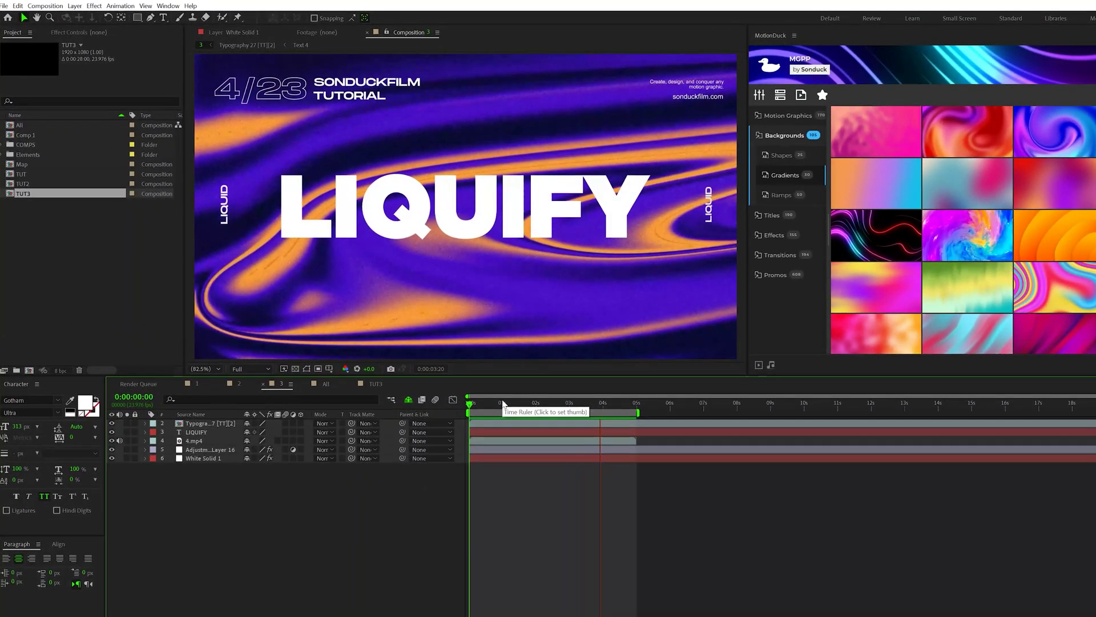
- Scrub the time ruler to preview the LIQUIFY title animation
{"action": "left_click_drag", "start_coordinate": [502, 403], "coordinate": [514, 403]}
- In TUT3, choose the Brush tool and open White Solid 6 in the Layer panel with Paint settings
{"action": "left_click", "coordinate": [375, 383]}
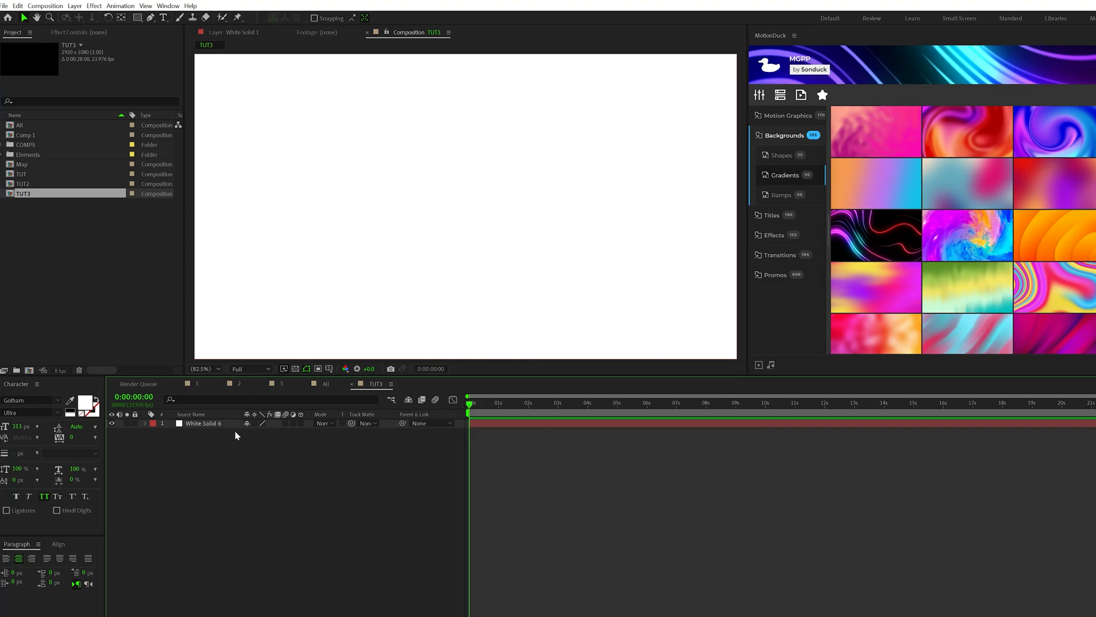
{"action": "left_click", "coordinate": [197, 424]}
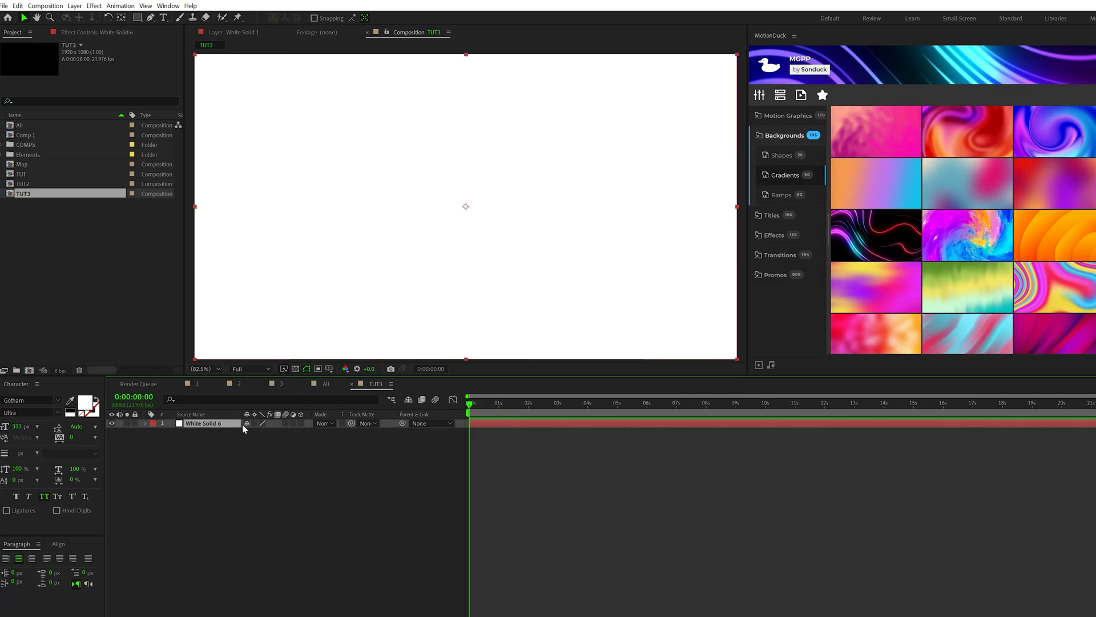
{"action": "left_click", "coordinate": [180, 17]}
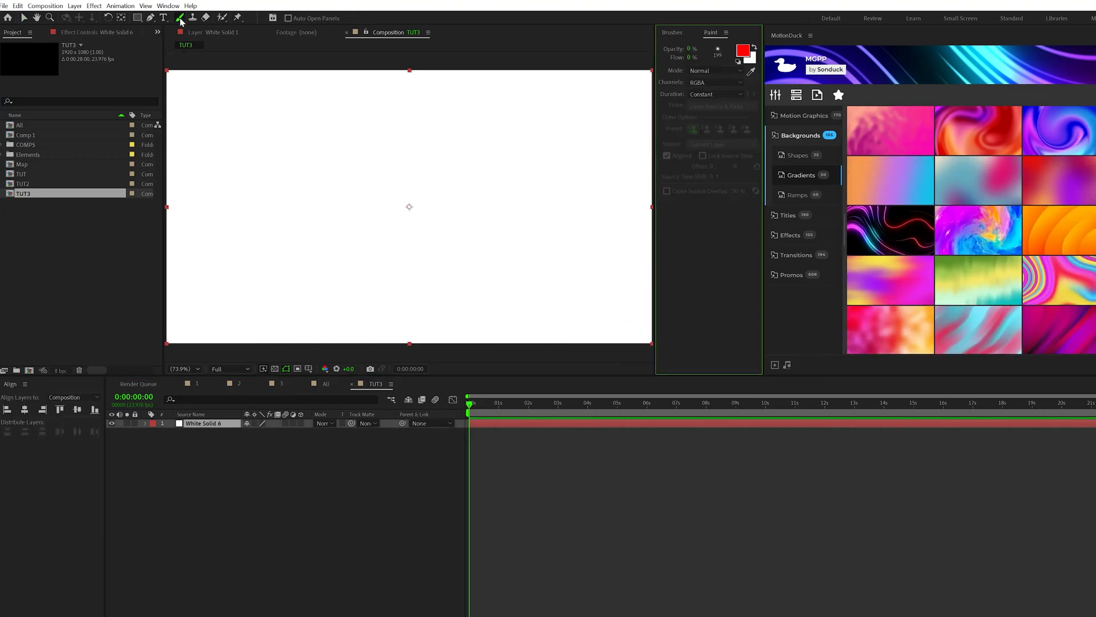
{"action": "left_click", "coordinate": [671, 33]}
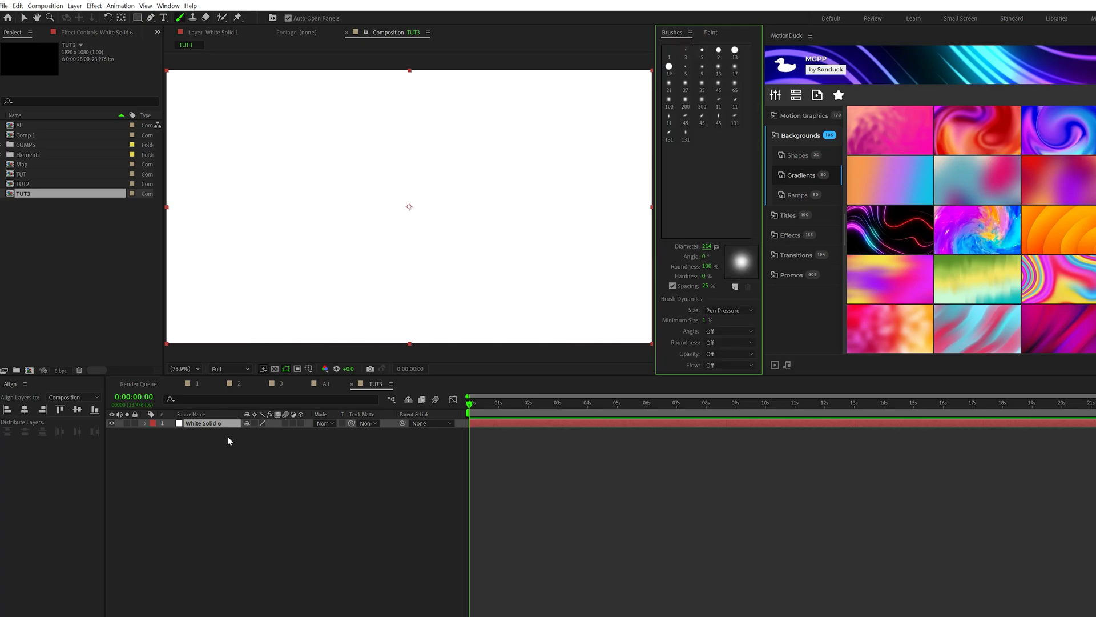
{"action": "double_click", "coordinate": [196, 423]}
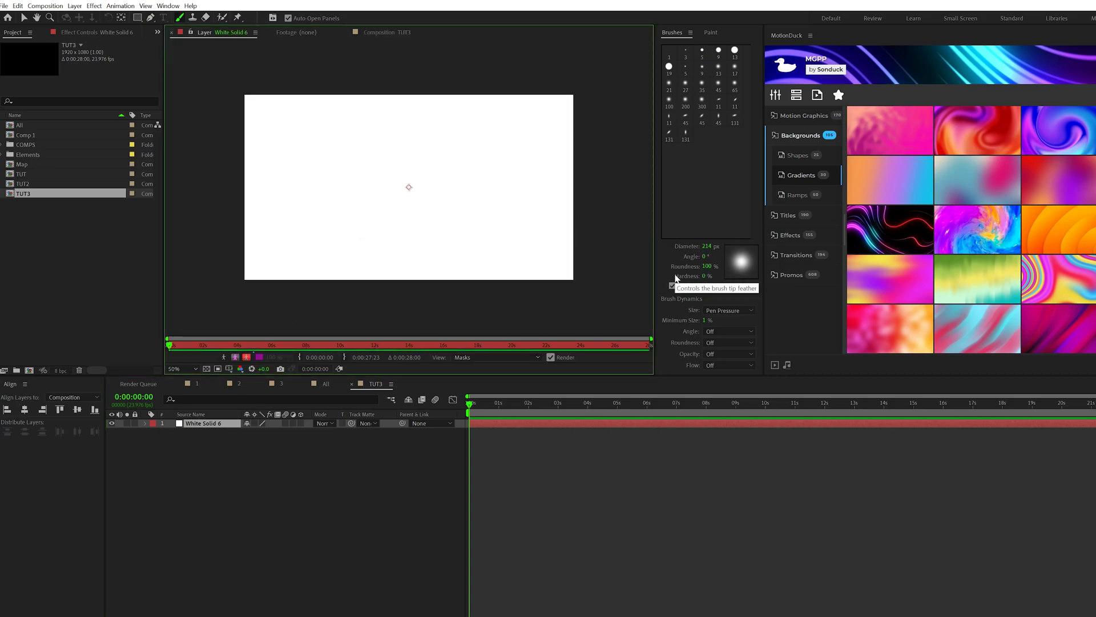
{"action": "left_click", "coordinate": [711, 33]}
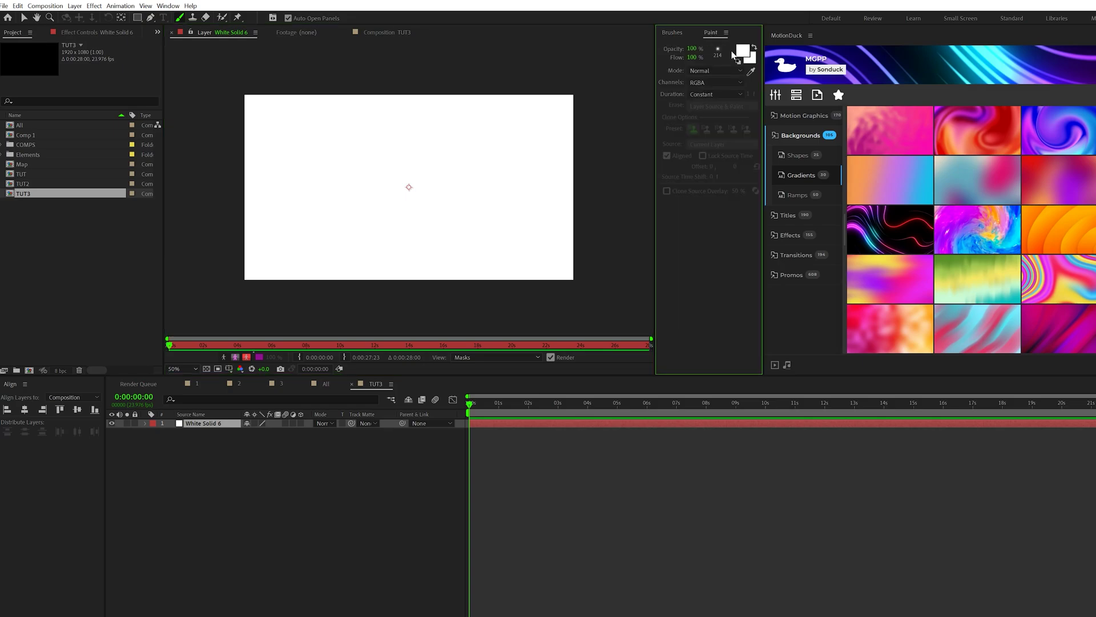
- Paint the whole white solid black
{"action": "left_click", "coordinate": [744, 51]}
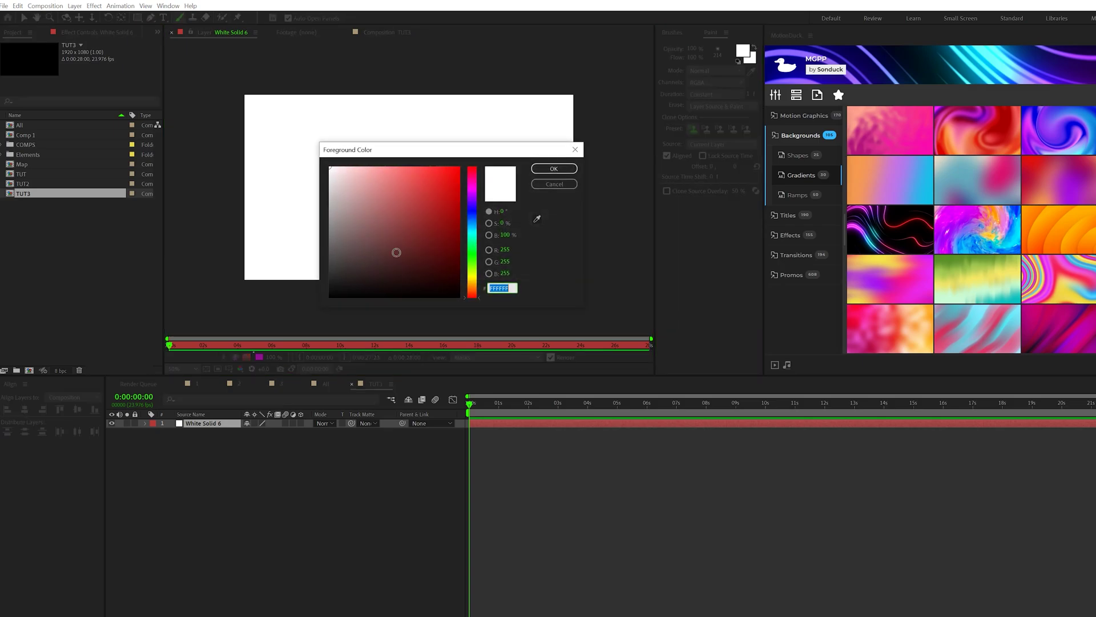
{"action": "left_click", "coordinate": [554, 169]}
{"action": "mouse_move", "coordinate": [240, 113]}
{"action": "left_mouse_down"}
{"action": "mouse_move", "coordinate": [550, 113]}
{"action": "mouse_move", "coordinate": [394, 166]}
{"action": "mouse_move", "coordinate": [286, 127]}
{"action": "mouse_move", "coordinate": [539, 228]}
{"action": "mouse_move", "coordinate": [259, 259]}
{"action": "mouse_move", "coordinate": [510, 162]}
{"action": "mouse_move", "coordinate": [497, 176]}
{"action": "mouse_move", "coordinate": [306, 144]}
{"action": "mouse_move", "coordinate": [375, 225]}
{"action": "mouse_move", "coordinate": [537, 156]}
{"action": "mouse_move", "coordinate": [474, 259]}
{"action": "mouse_move", "coordinate": [294, 208]}
{"action": "mouse_move", "coordinate": [526, 255]}
{"action": "mouse_move", "coordinate": [235, 225]}
{"action": "mouse_move", "coordinate": [259, 269]}
{"action": "mouse_move", "coordinate": [529, 122]}
{"action": "mouse_move", "coordinate": [270, 114]}
{"action": "mouse_move", "coordinate": [565, 149]}
{"action": "left_mouse_up"}
- Paint several soft grey 7A7A7A strokes and diagonals across the black layer
{"action": "left_click", "coordinate": [743, 53]}
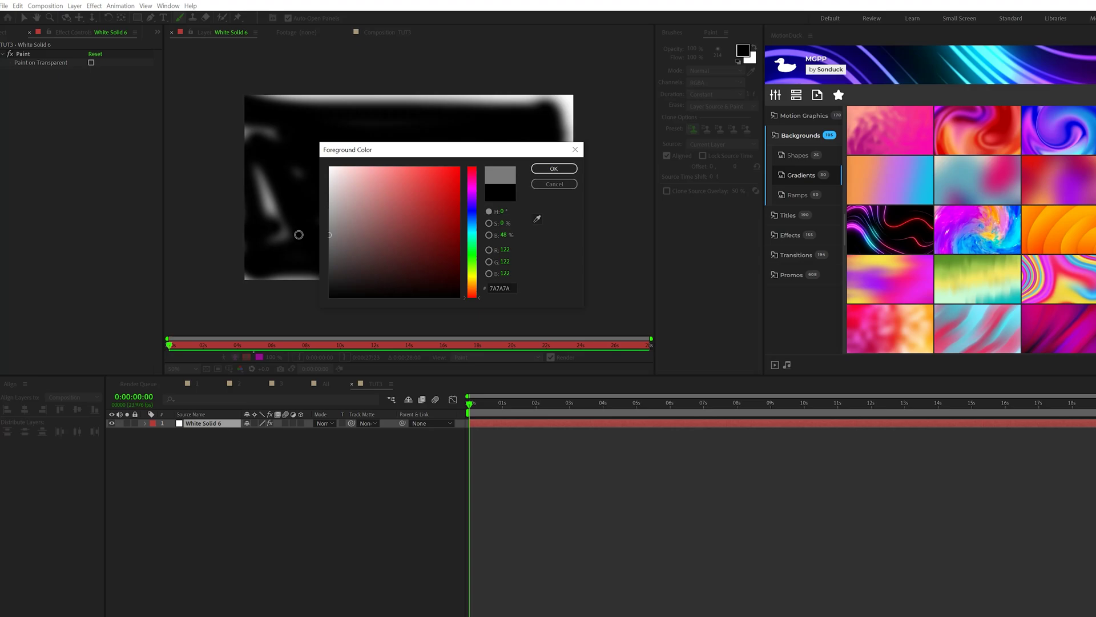
{"action": "left_click", "coordinate": [554, 168]}
{"action": "left_click_drag", "start_coordinate": [289, 150], "coordinate": [407, 149]}
{"action": "left_click_drag", "start_coordinate": [302, 236], "coordinate": [276, 192]}
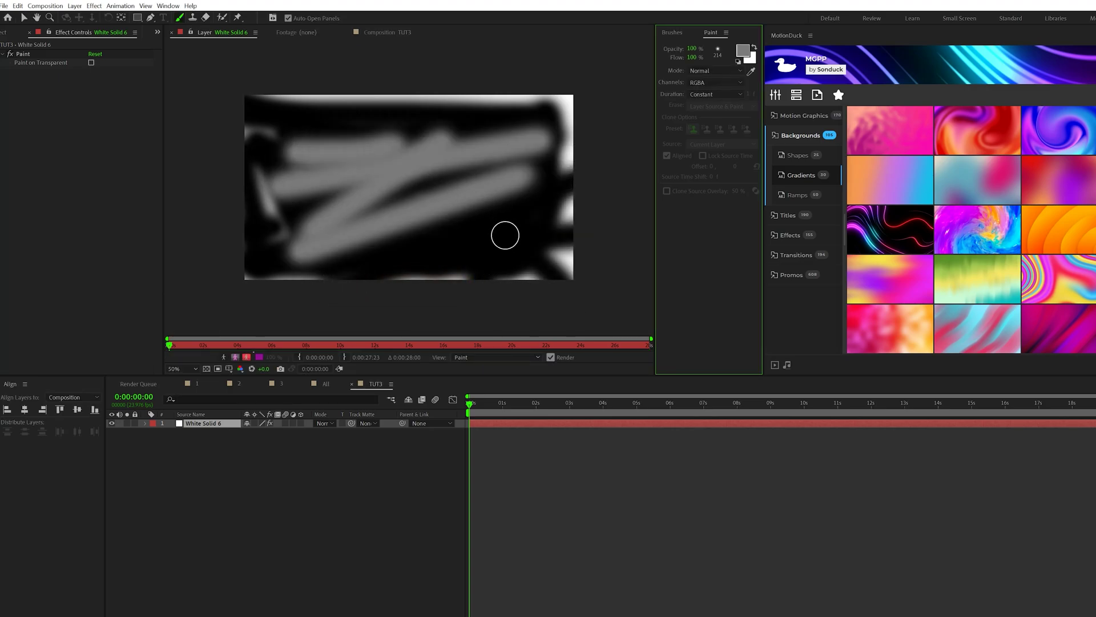
{"action": "left_click_drag", "start_coordinate": [513, 108], "coordinate": [330, 106]}
{"action": "left_click_drag", "start_coordinate": [248, 152], "coordinate": [299, 115]}
{"action": "left_click_drag", "start_coordinate": [447, 245], "coordinate": [508, 277]}
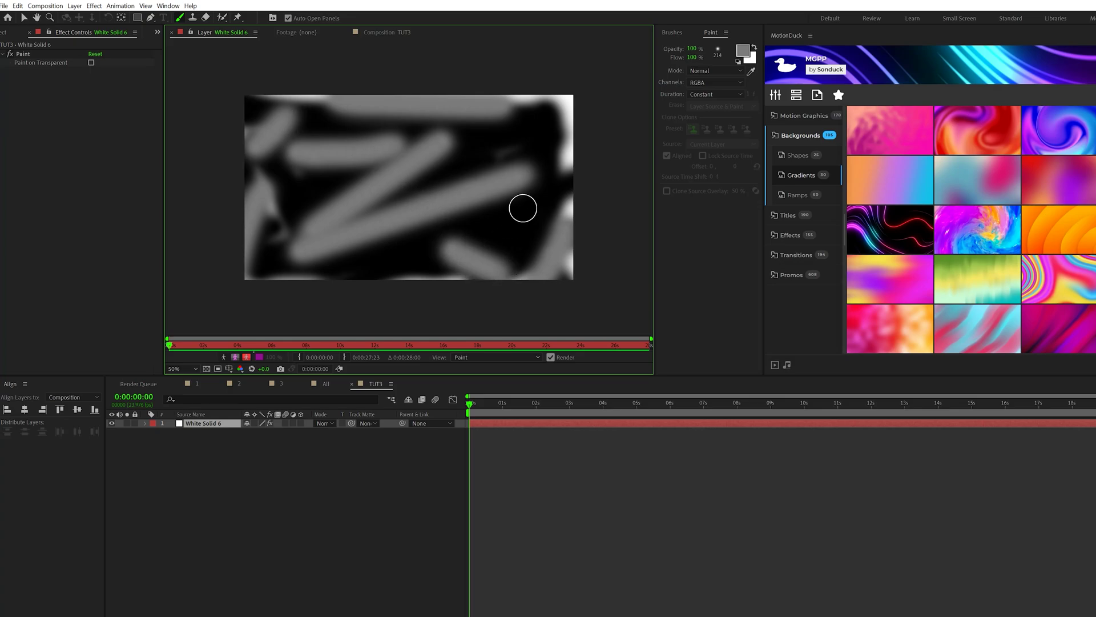
{"action": "left_click_drag", "start_coordinate": [522, 208], "coordinate": [557, 184]}
- Paint many white strokes, dots and blobs over the grey, then deselect the layer
{"action": "left_click", "coordinate": [742, 50]}
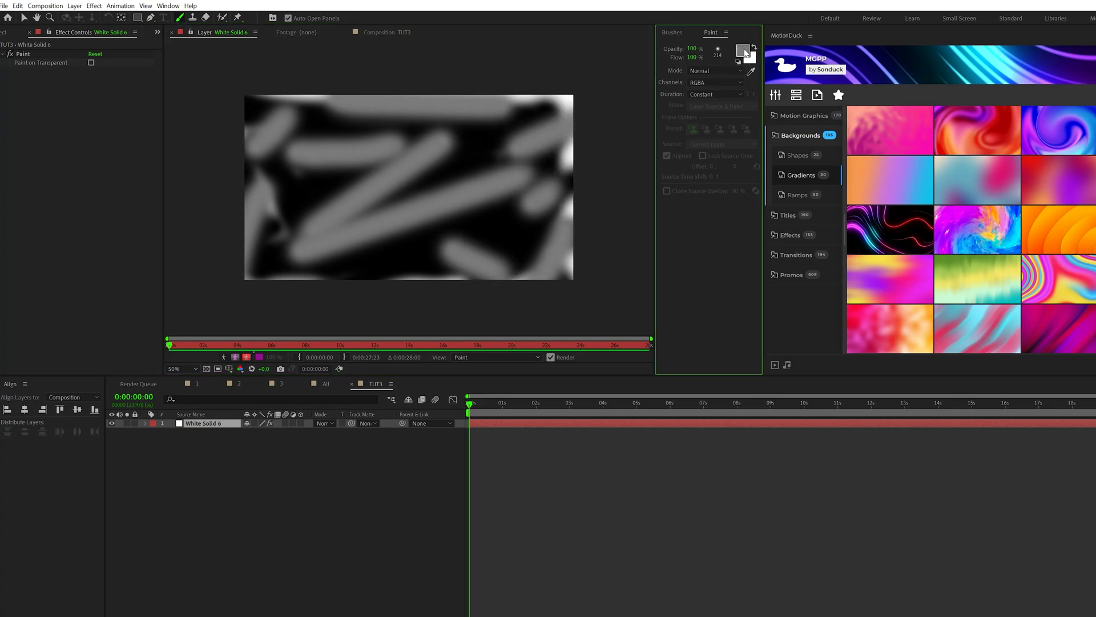
{"action": "left_click_drag", "start_coordinate": [349, 183], "coordinate": [307, 154]}
{"action": "left_click", "coordinate": [554, 169]}
{"action": "left_click_drag", "start_coordinate": [288, 194], "coordinate": [348, 174]}
{"action": "left_click_drag", "start_coordinate": [511, 159], "coordinate": [465, 199]}
{"action": "left_click_drag", "start_coordinate": [344, 264], "coordinate": [420, 243]}
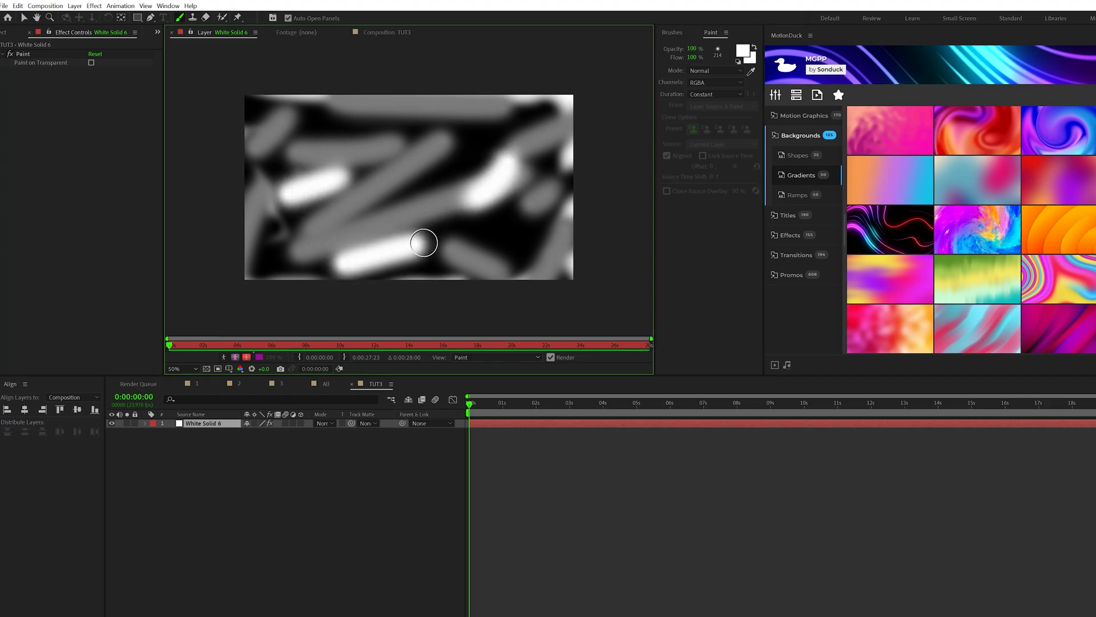
{"action": "left_click", "coordinate": [391, 136]}
{"action": "left_click_drag", "start_coordinate": [394, 134], "coordinate": [436, 168]}
{"action": "left_click_drag", "start_coordinate": [488, 245], "coordinate": [517, 232]}
{"action": "left_click_drag", "start_coordinate": [327, 139], "coordinate": [350, 140]}
{"action": "left_click_drag", "start_coordinate": [282, 117], "coordinate": [285, 138]}
{"action": "left_click_drag", "start_coordinate": [311, 240], "coordinate": [269, 255]}
{"action": "left_click_drag", "start_coordinate": [566, 141], "coordinate": [497, 121]}
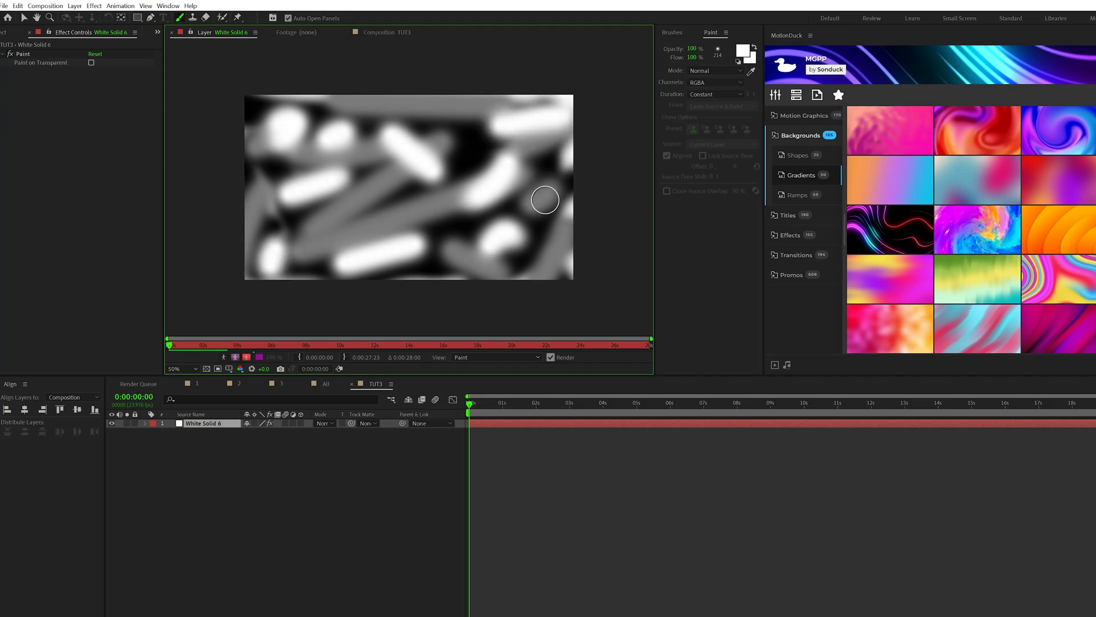
{"action": "left_click_drag", "start_coordinate": [548, 246], "coordinate": [542, 231]}
{"action": "left_click_drag", "start_coordinate": [464, 133], "coordinate": [448, 104]}
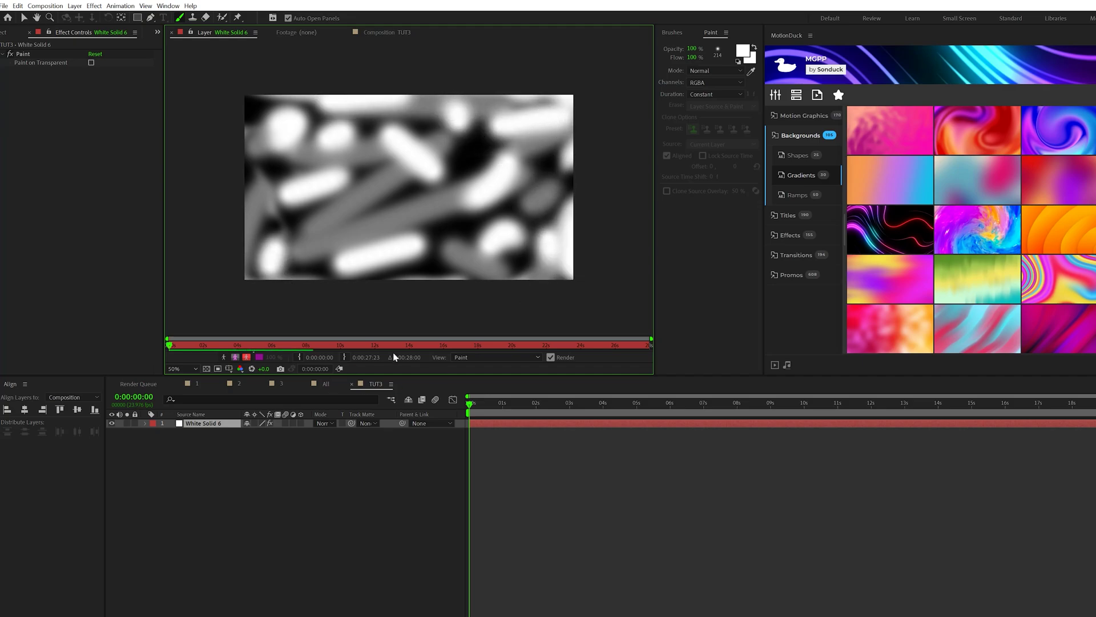
{"action": "key", "text": "ctrl+shift+a"}
- Back in TUT3, apply Turbulent Displace to White Solid 6 with Amount 250
{"action": "left_click", "coordinate": [381, 33]}
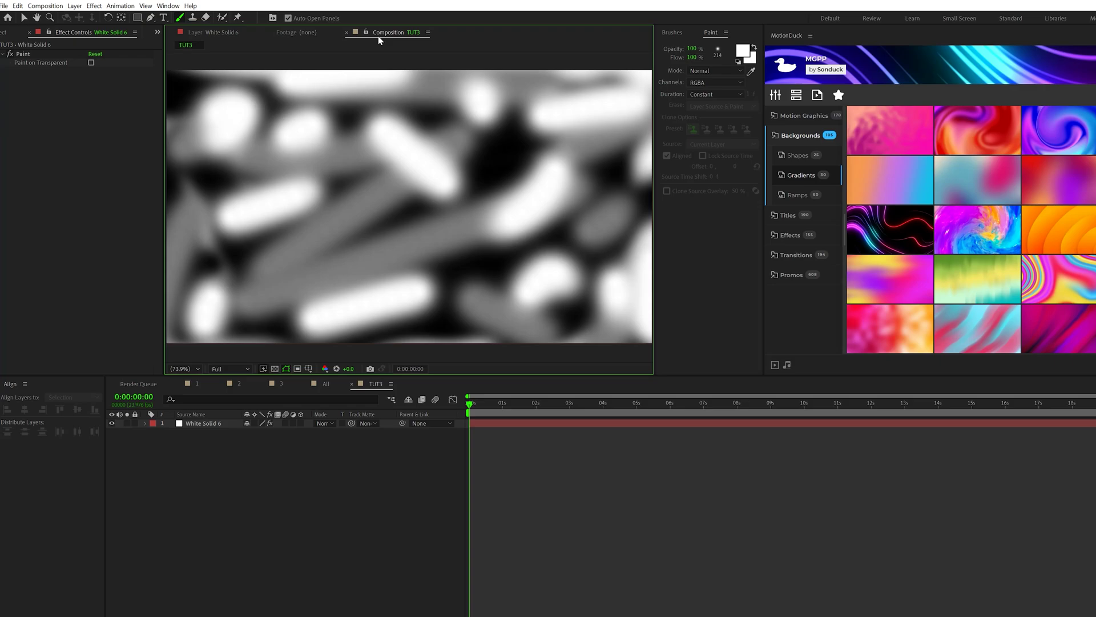
{"action": "key", "text": "ctrl+a"}
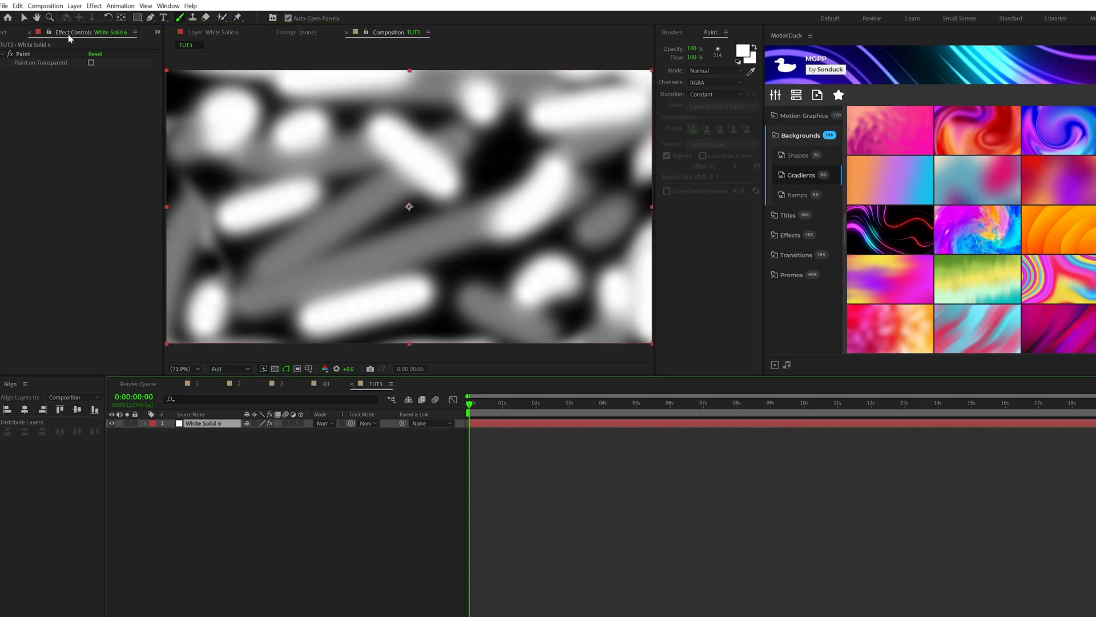
{"action": "left_click", "coordinate": [92, 10]}
{"action": "mouse_move", "coordinate": [120, 126]}
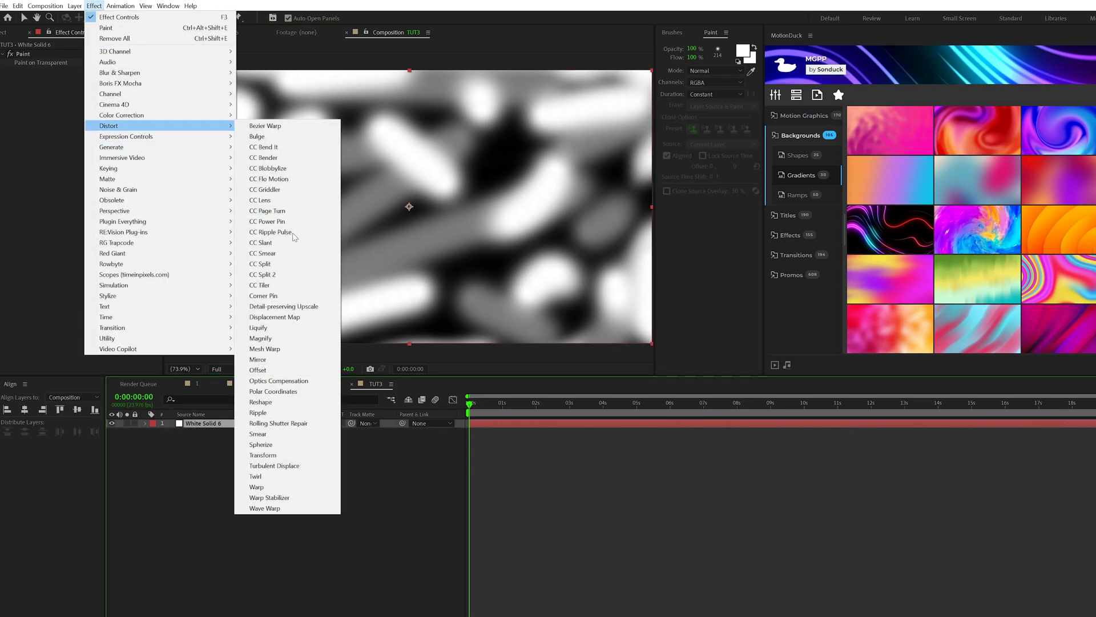
{"action": "left_click", "coordinate": [276, 465]}
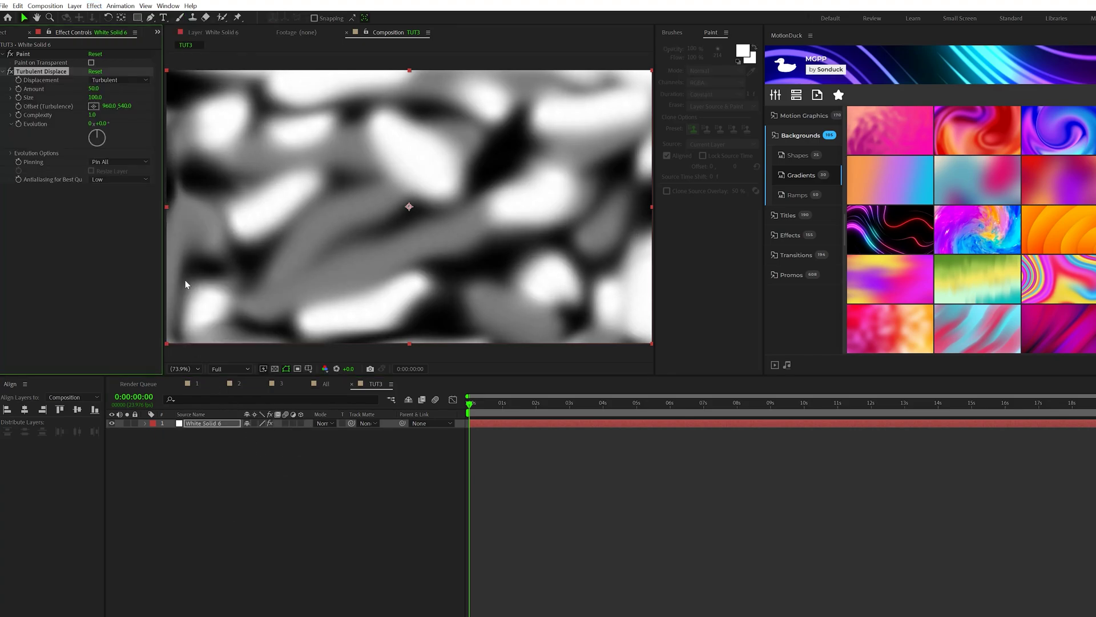
{"action": "left_click", "coordinate": [94, 89]}
{"action": "key", "text": "Return"}
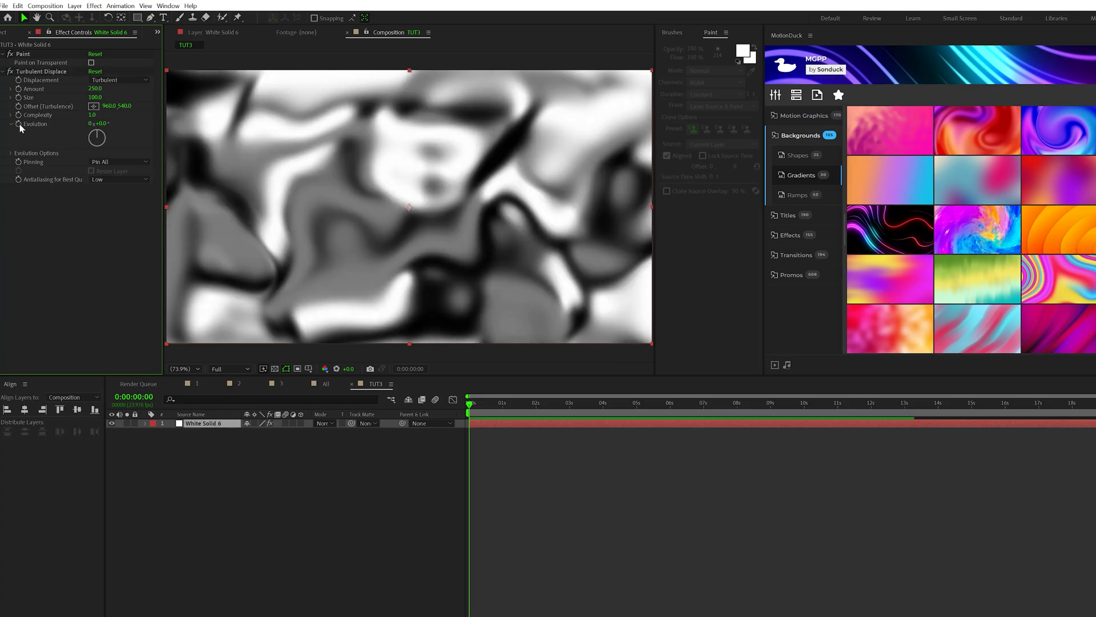
- Keyframe the Turbulent Displace Evolution and move the playhead to about 3 seconds
{"action": "left_click", "coordinate": [19, 123]}
{"action": "left_click", "coordinate": [636, 409]}
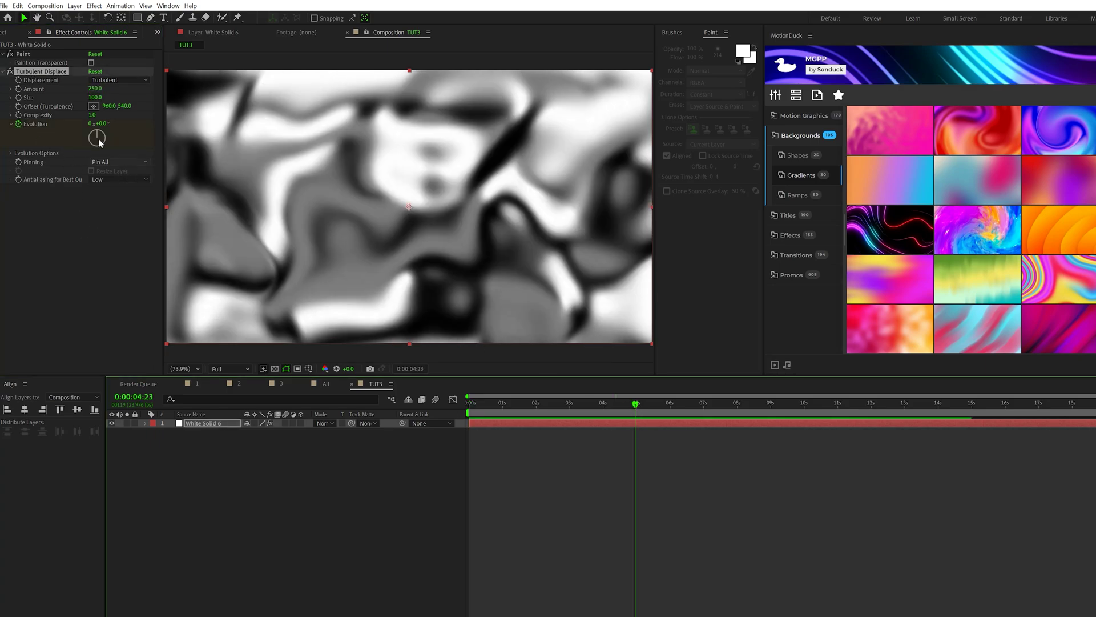
{"action": "left_click_drag", "start_coordinate": [635, 403], "coordinate": [594, 403]}
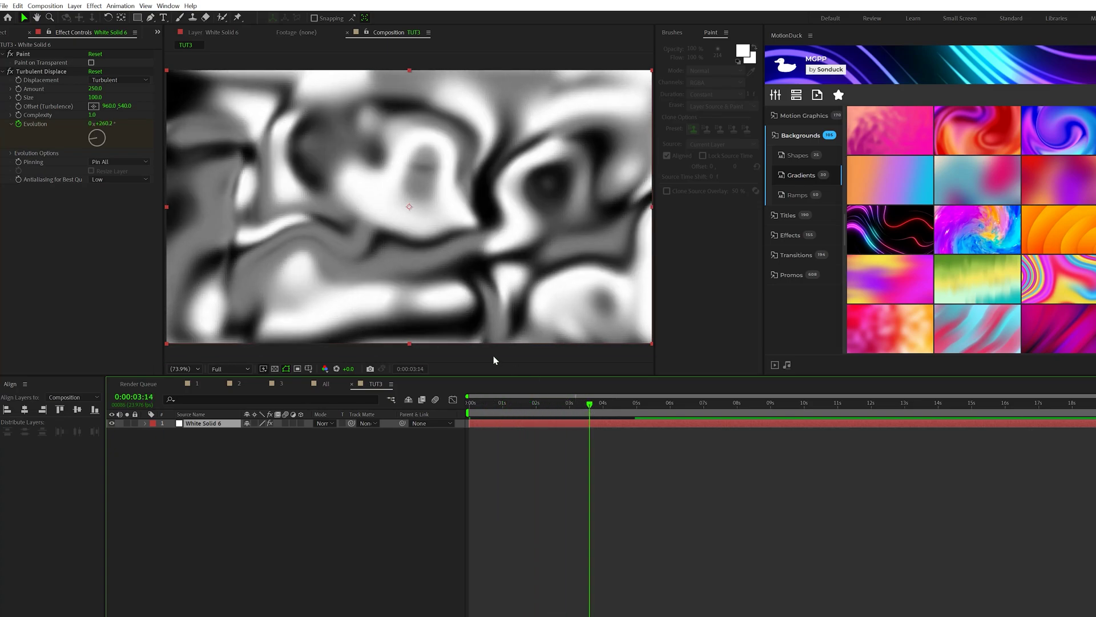
- Collapse the Paint and Turbulent Displace properties and add Motion Tile
{"action": "left_click", "coordinate": [2, 54]}
{"action": "left_click", "coordinate": [3, 62]}
{"action": "left_click", "coordinate": [95, 6]}
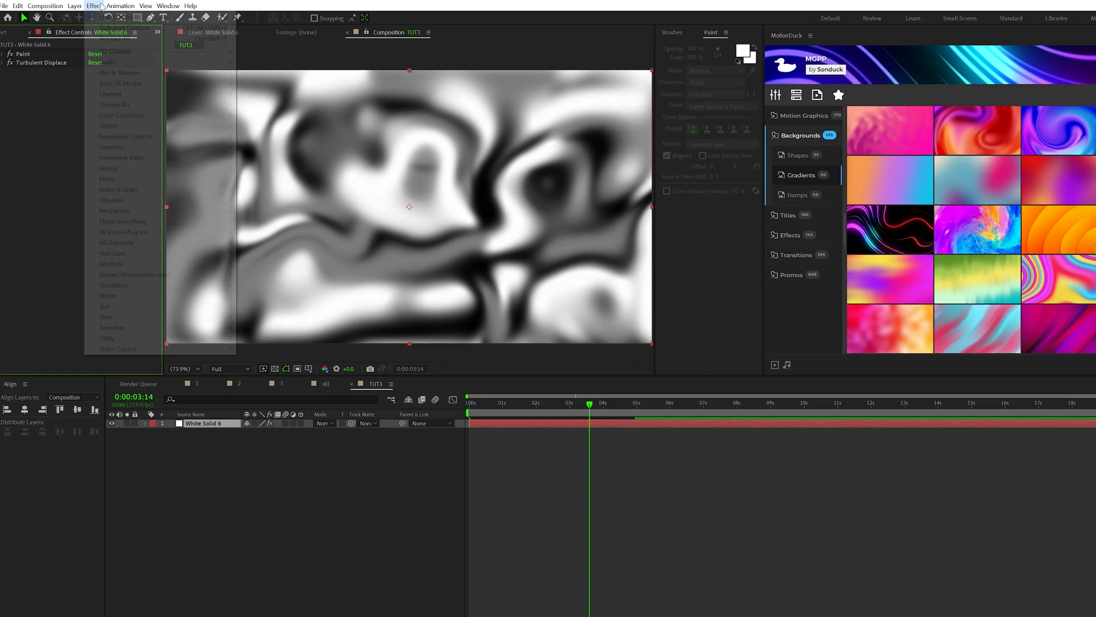
{"action": "mouse_move", "coordinate": [122, 303]}
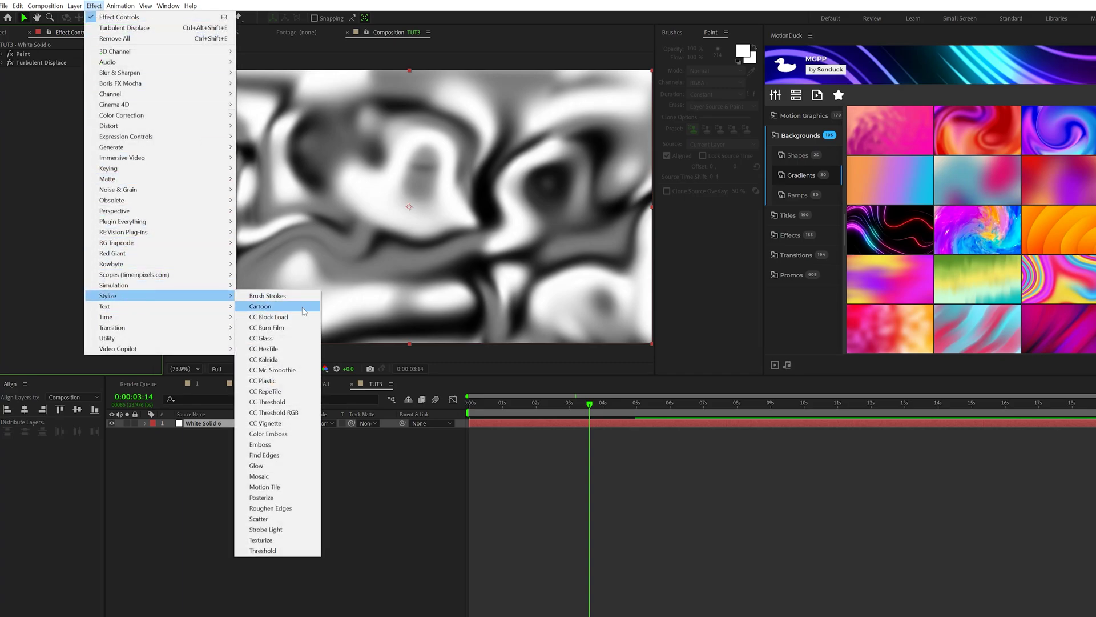
{"action": "left_click", "coordinate": [273, 487]}
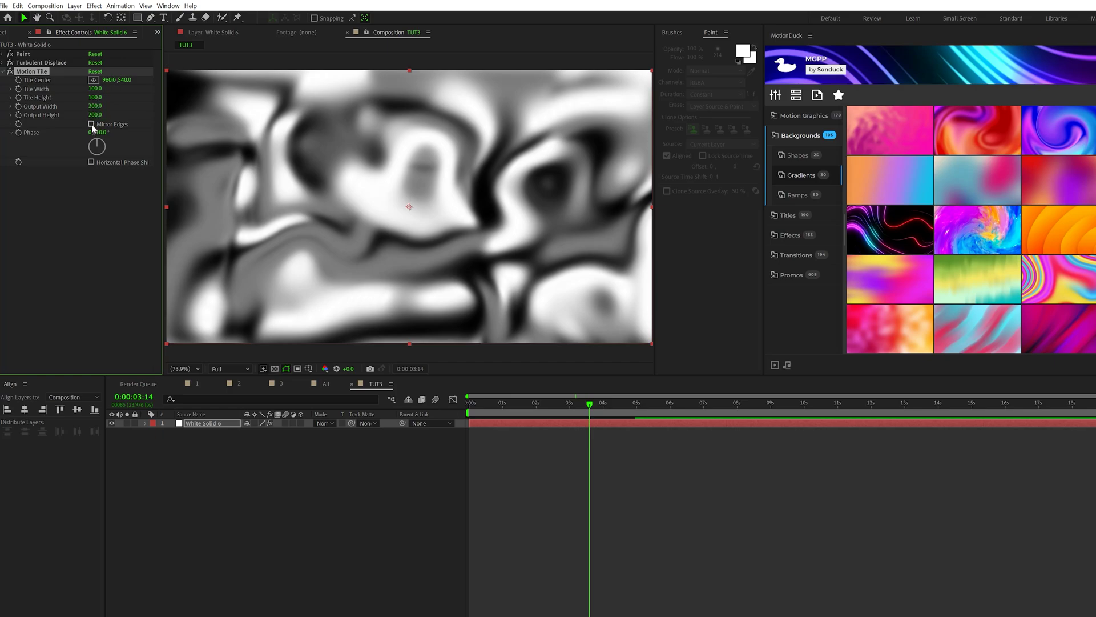
{"action": "left_click", "coordinate": [93, 7]}
- Apply Liquify to the solid with a brush size of 300
{"action": "mouse_move", "coordinate": [120, 128]}
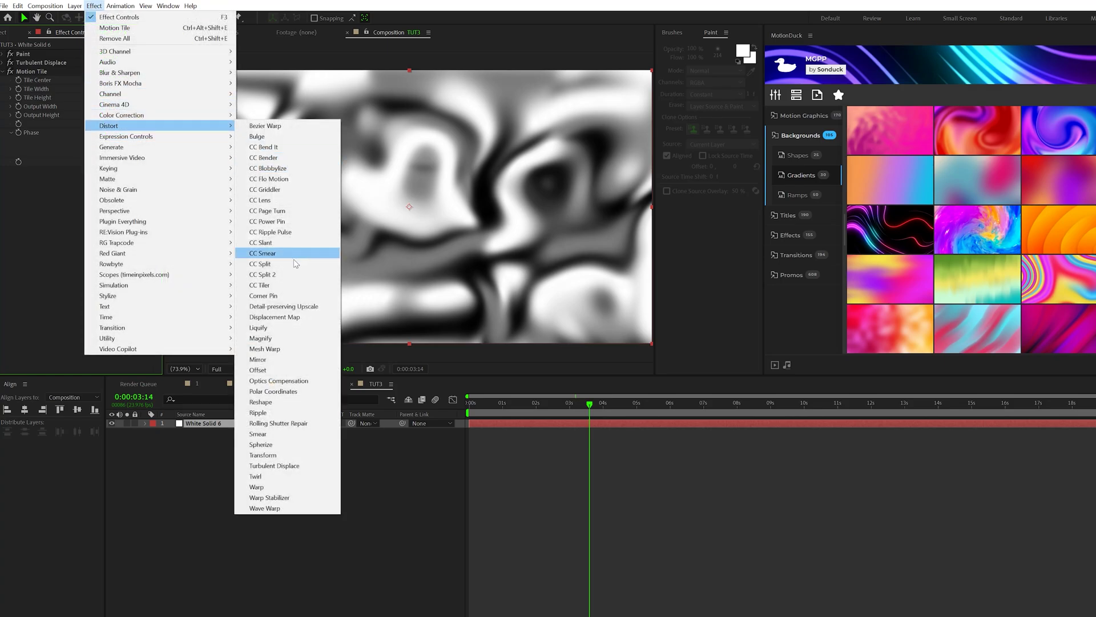
{"action": "left_click", "coordinate": [258, 327]}
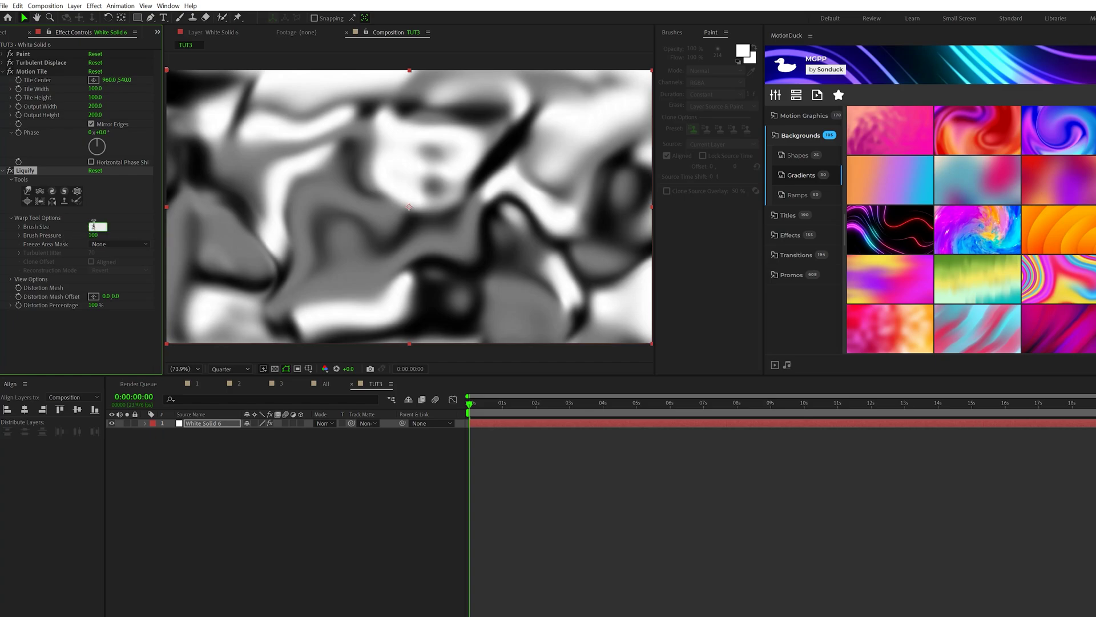
{"action": "key", "text": "Return"}
{"action": "scroll", "coordinate": [342, 203], "scroll_direction": "down", "scroll_amount": 2}
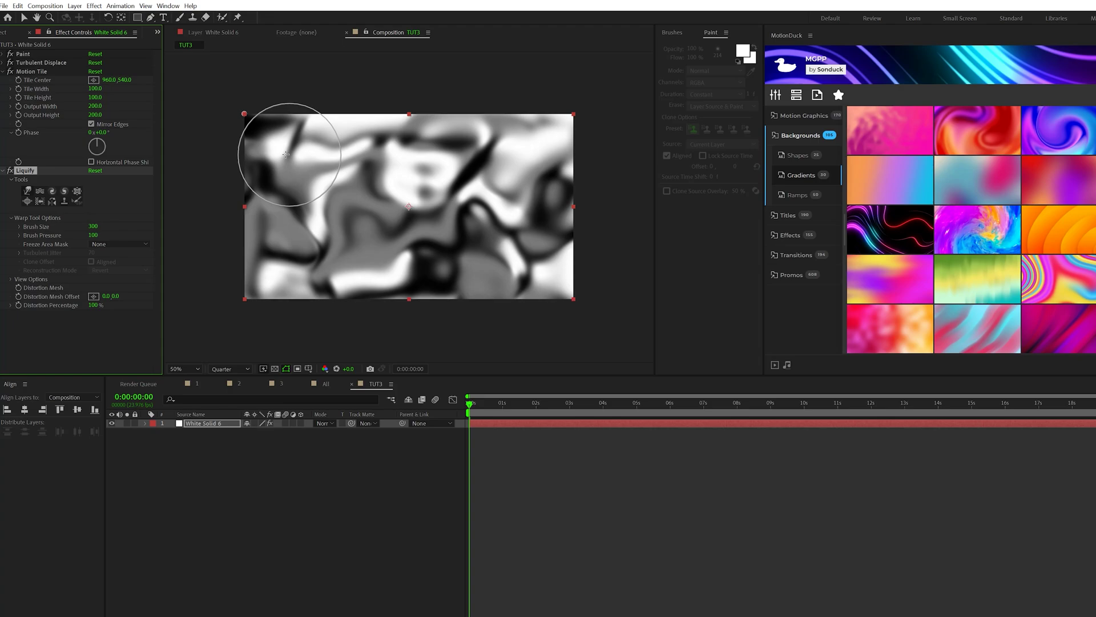
- Smear the pattern into large looping swirls with several Liquify strokes
{"action": "mouse_move", "coordinate": [282, 164]}
{"action": "left_mouse_down"}
{"action": "mouse_move", "coordinate": [550, 184]}
{"action": "mouse_move", "coordinate": [555, 220]}
{"action": "left_mouse_up"}
{"action": "mouse_move", "coordinate": [476, 273]}
{"action": "left_mouse_down"}
{"action": "mouse_move", "coordinate": [465, 289]}
{"action": "mouse_move", "coordinate": [379, 269]}
{"action": "mouse_move", "coordinate": [288, 220]}
{"action": "mouse_move", "coordinate": [314, 197]}
{"action": "mouse_move", "coordinate": [315, 175]}
{"action": "mouse_move", "coordinate": [429, 118]}
{"action": "mouse_move", "coordinate": [532, 142]}
{"action": "left_mouse_up"}
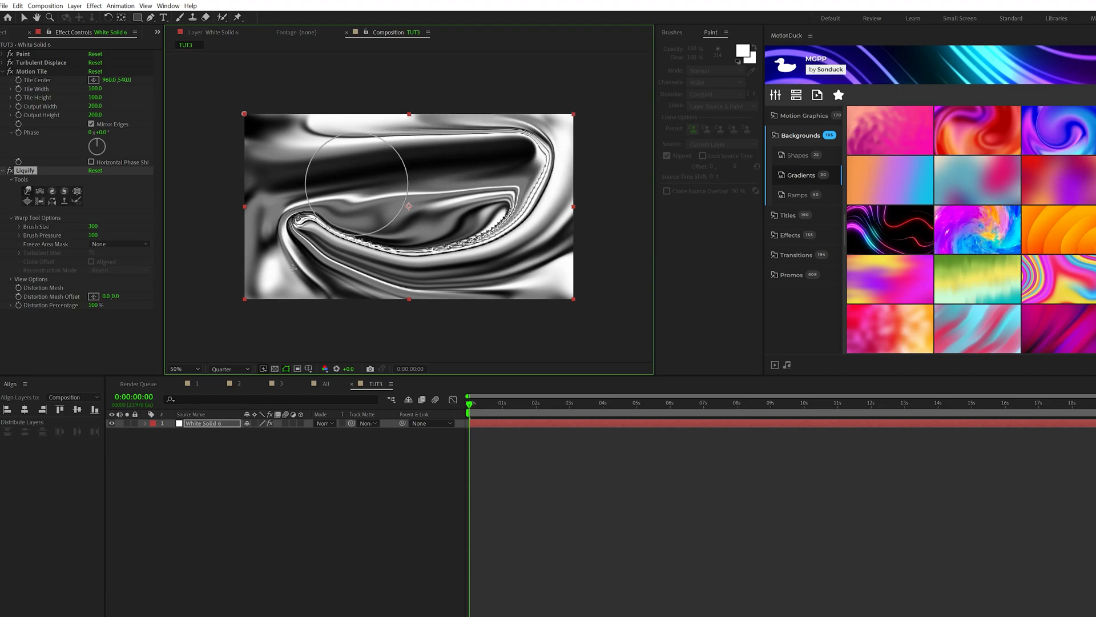
{"action": "left_click_drag", "start_coordinate": [290, 272], "coordinate": [486, 262]}
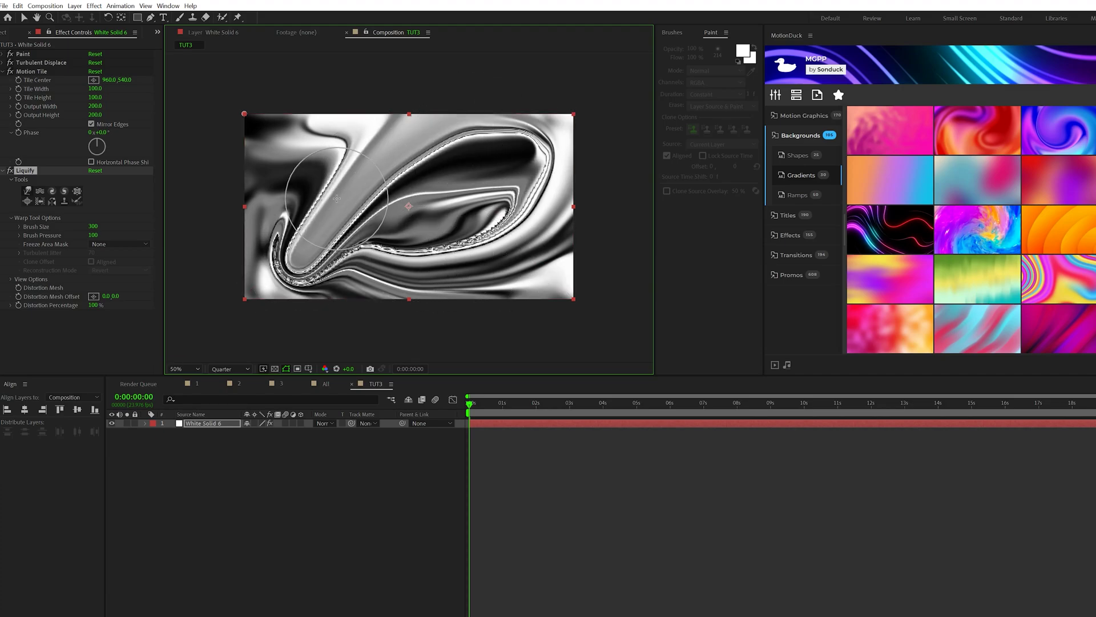
{"action": "mouse_move", "coordinate": [494, 186]}
{"action": "left_mouse_down"}
{"action": "mouse_move", "coordinate": [402, 234]}
{"action": "mouse_move", "coordinate": [319, 141]}
{"action": "mouse_move", "coordinate": [351, 203]}
{"action": "mouse_move", "coordinate": [303, 297]}
{"action": "mouse_move", "coordinate": [436, 284]}
{"action": "mouse_move", "coordinate": [363, 129]}
{"action": "left_mouse_up"}
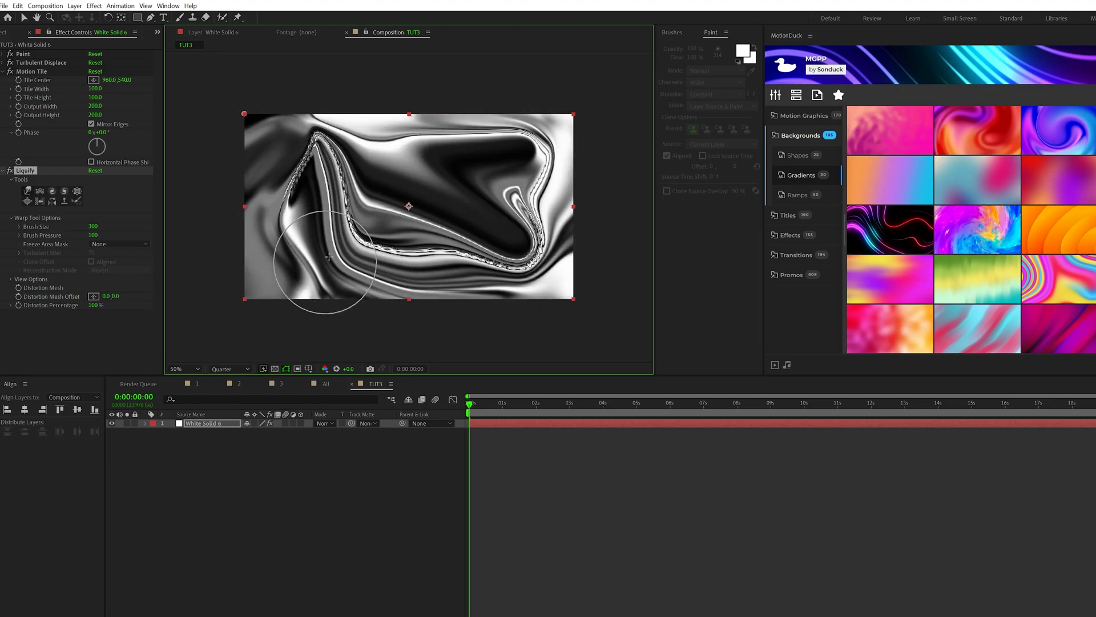
{"action": "left_click_drag", "start_coordinate": [329, 258], "coordinate": [343, 343]}
{"action": "left_click", "coordinate": [24, 19]}
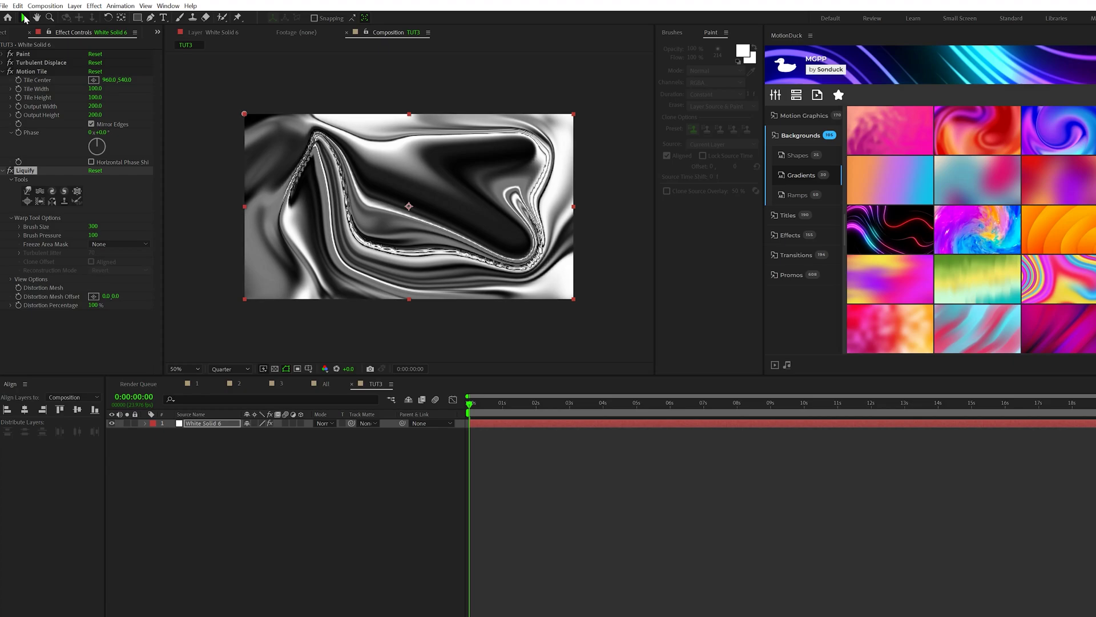
- Apply Colorama, collapse Motion Tile and Liquify, and reveal the Output Cycle settings
{"action": "left_click", "coordinate": [93, 7]}
{"action": "mouse_move", "coordinate": [130, 118]}
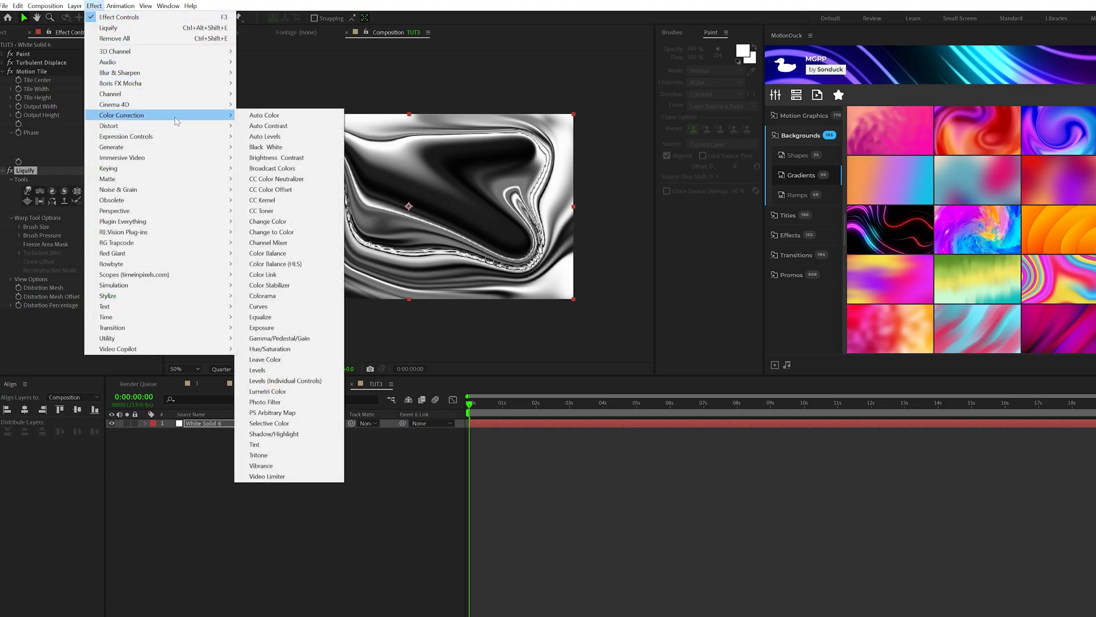
{"action": "left_click", "coordinate": [267, 296]}
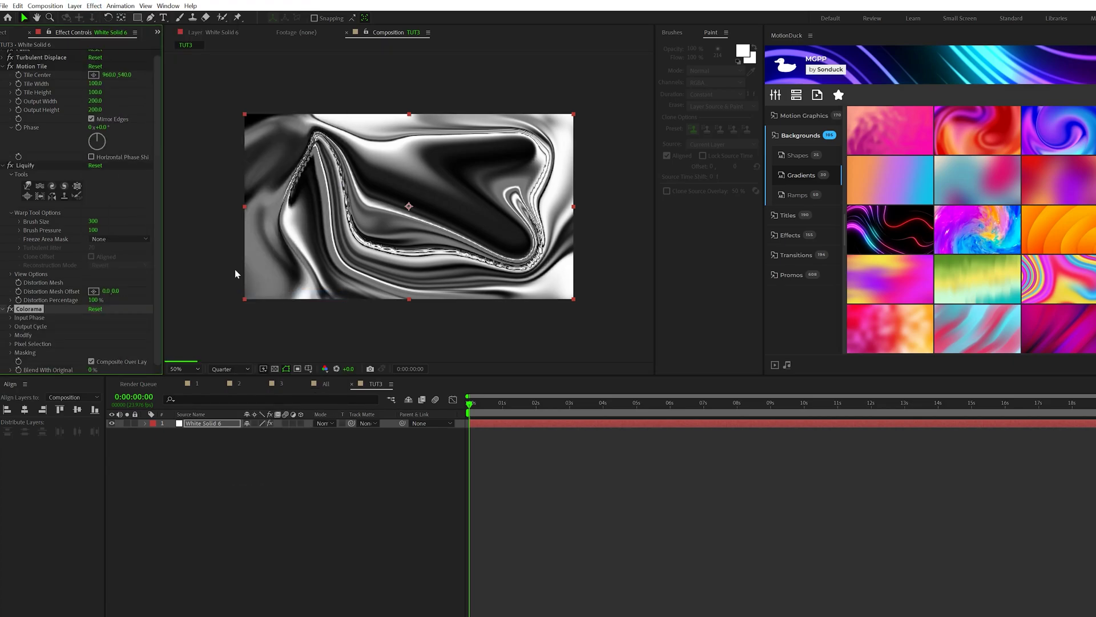
{"action": "left_click", "coordinate": [5, 68]}
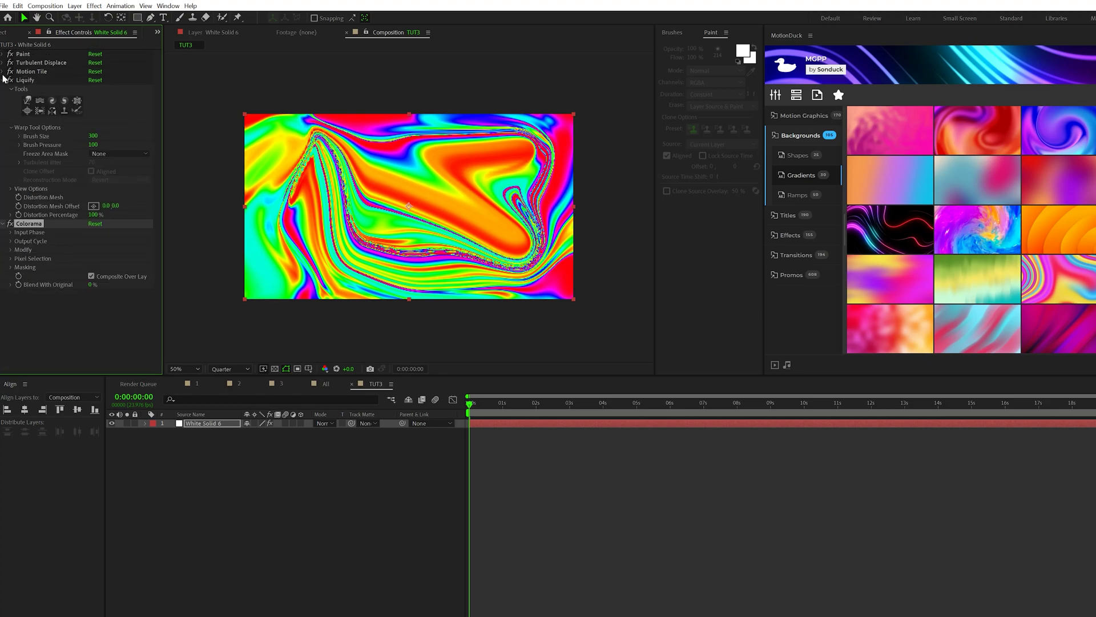
{"action": "left_click", "coordinate": [4, 80]}
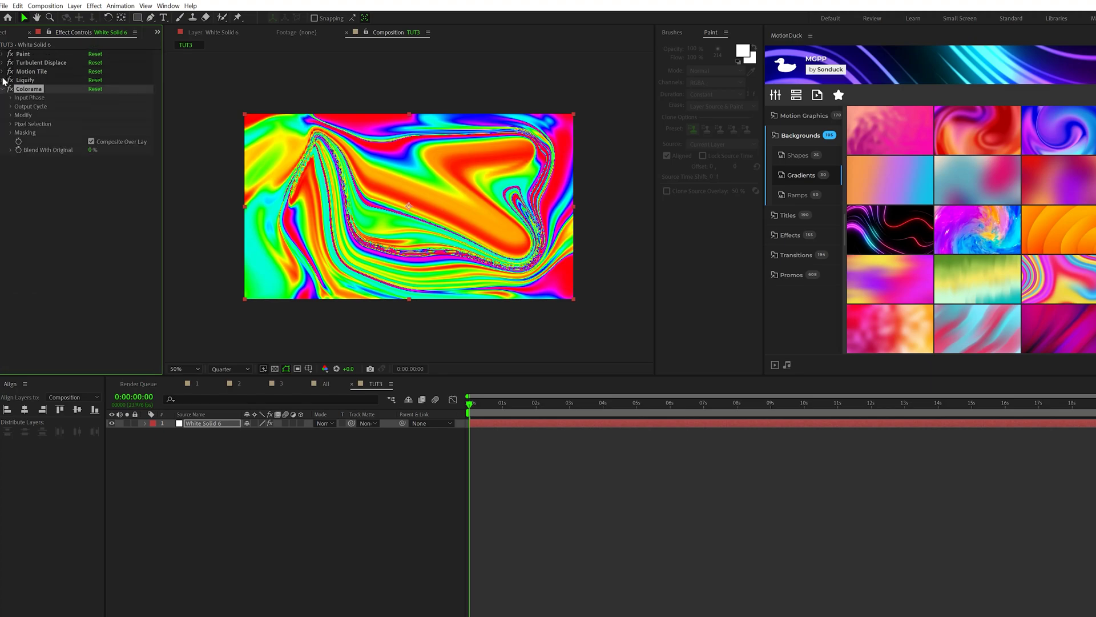
{"action": "left_click", "coordinate": [10, 107]}
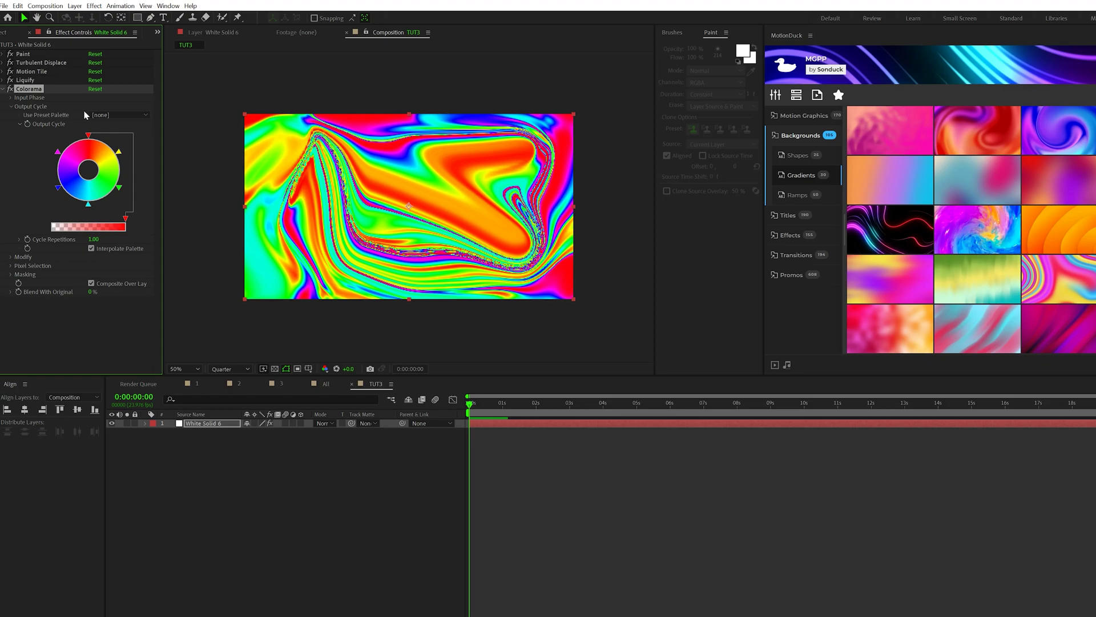
- Try the Granite then Old Glory palettes, with the viewer fitted at full resolution
{"action": "left_click", "coordinate": [98, 114]}
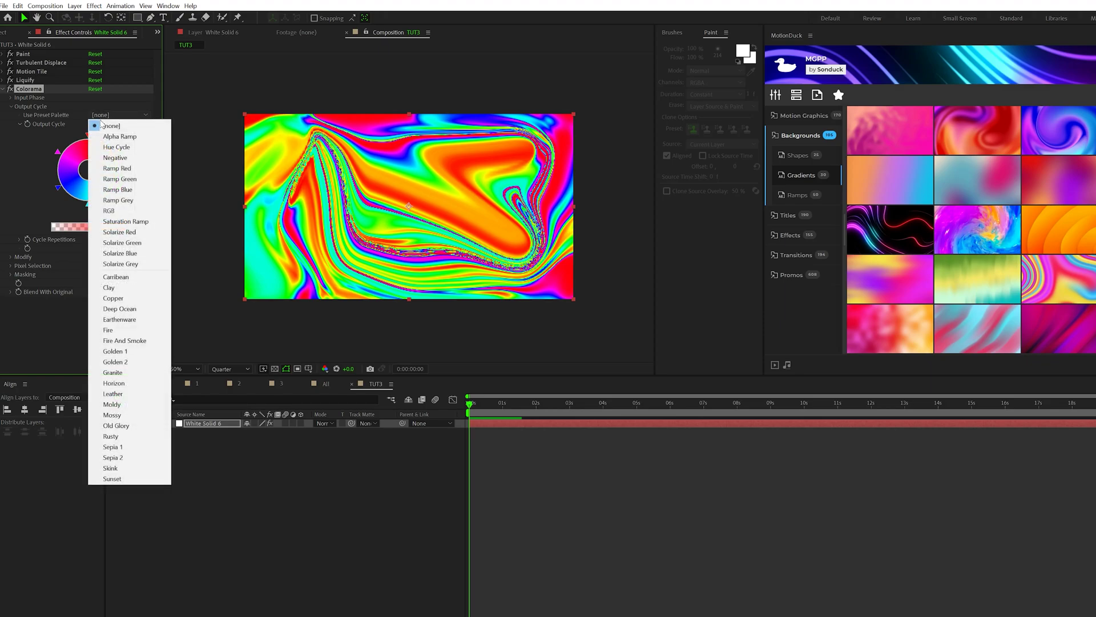
{"action": "left_click", "coordinate": [130, 373]}
{"action": "left_click", "coordinate": [186, 369]}
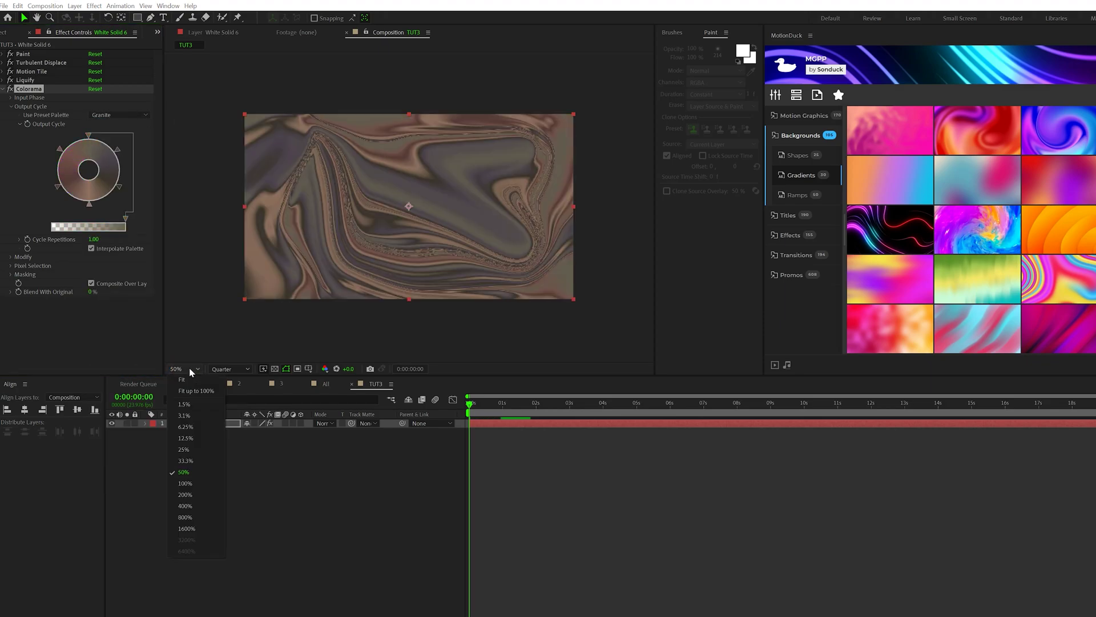
{"action": "left_click", "coordinate": [183, 380]}
{"action": "left_click", "coordinate": [222, 369]}
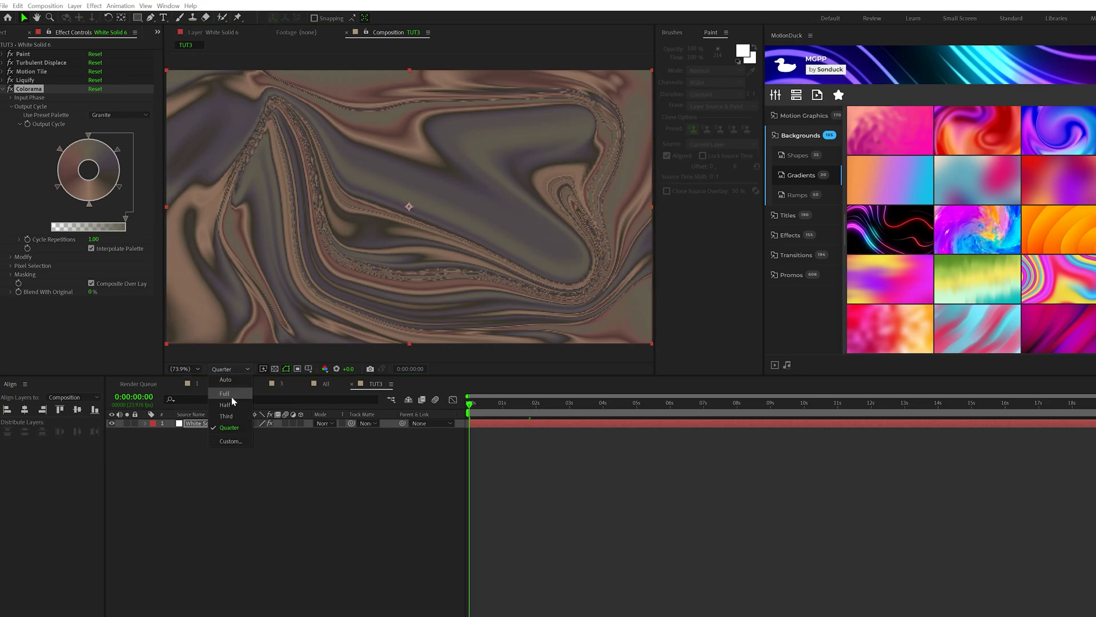
{"action": "left_click", "coordinate": [231, 397]}
{"action": "left_click", "coordinate": [108, 114]}
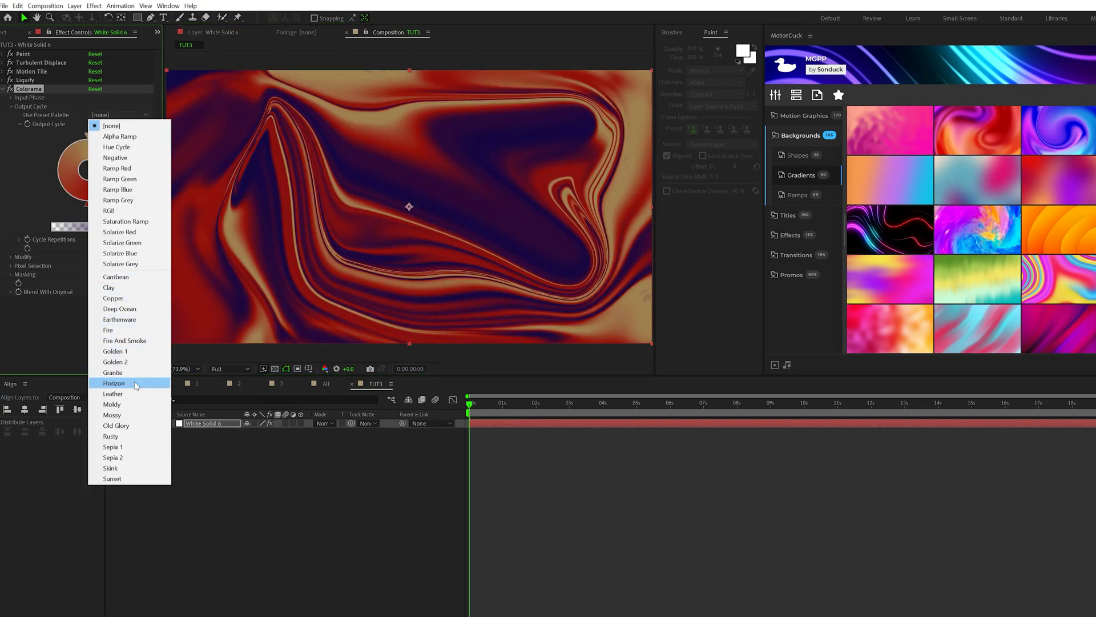
{"action": "left_click", "coordinate": [114, 426]}
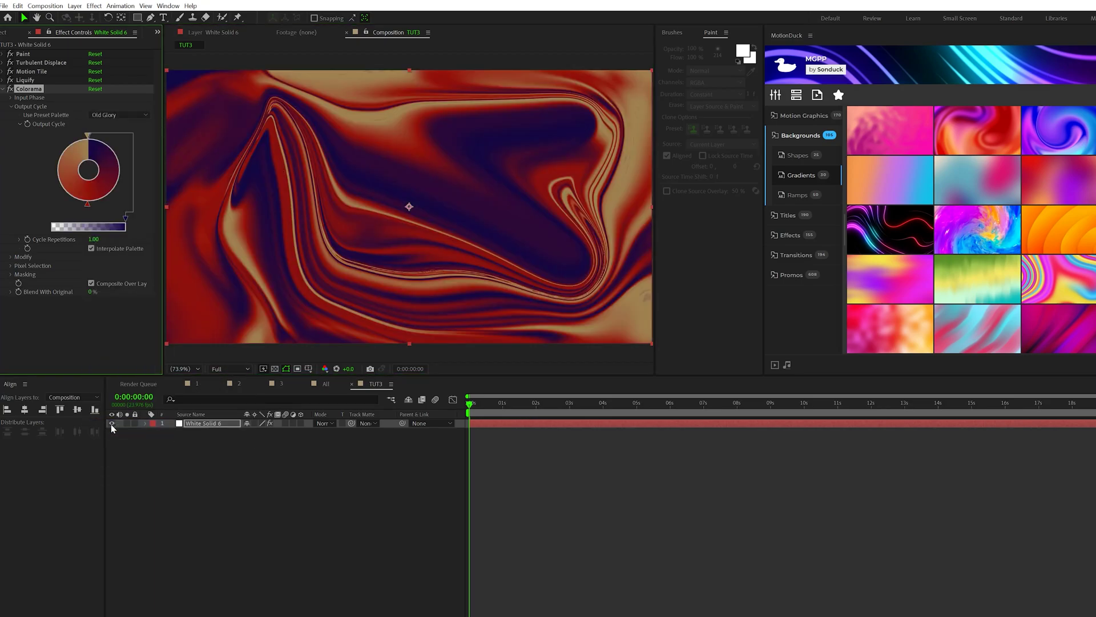
- Change an Output Cycle colour stop to golden yellow, then edit another stop
{"action": "double_click", "coordinate": [87, 137]}
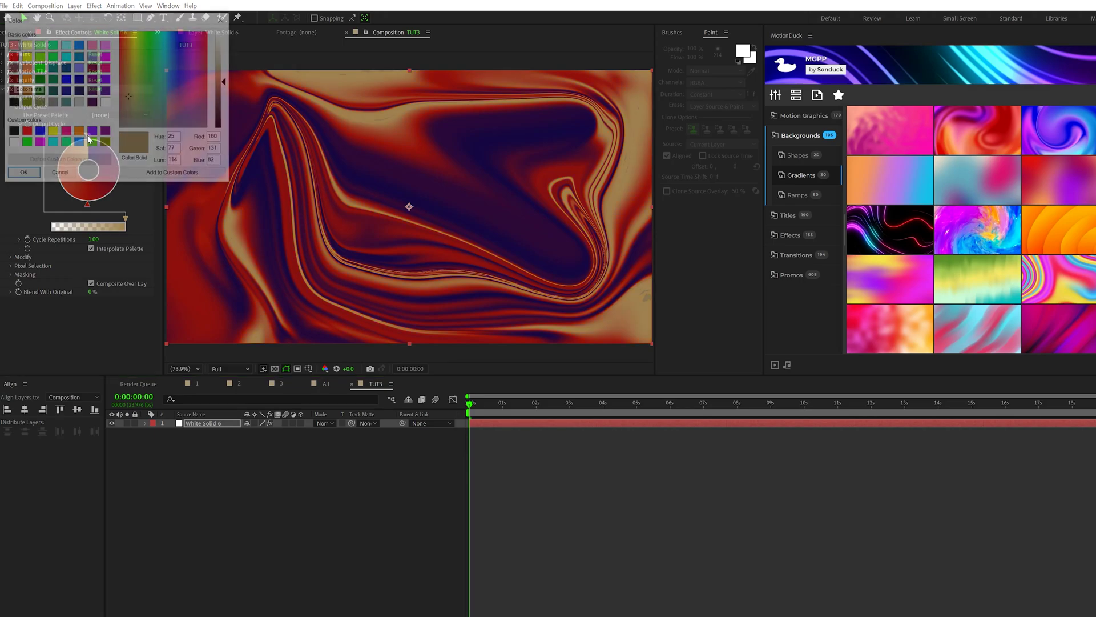
{"action": "left_click_drag", "start_coordinate": [129, 84], "coordinate": [132, 48]}
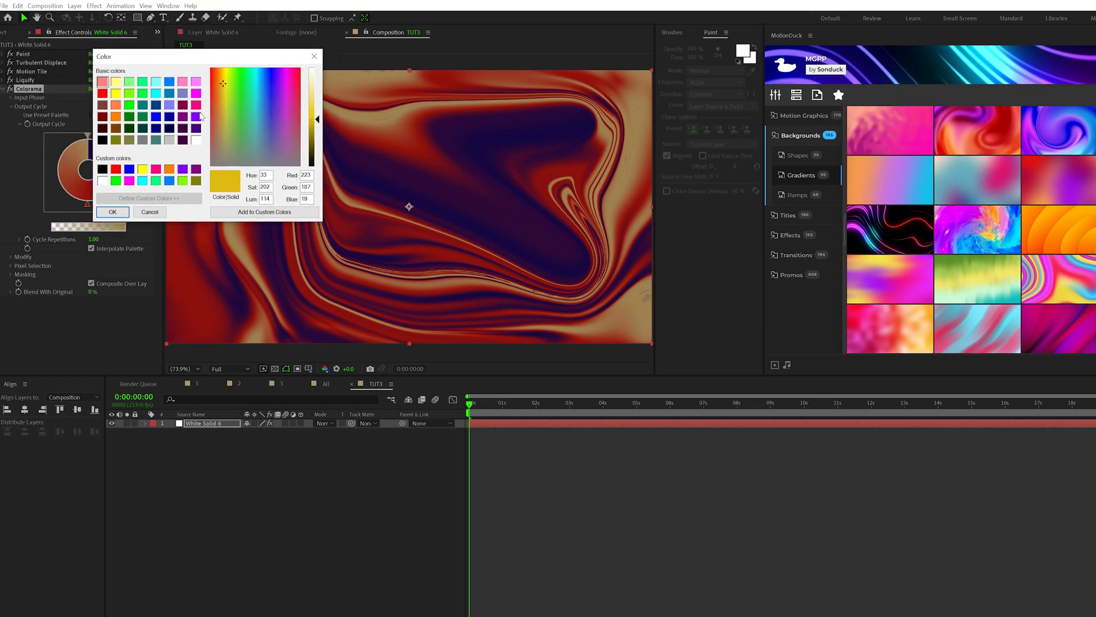
{"action": "left_click", "coordinate": [112, 212]}
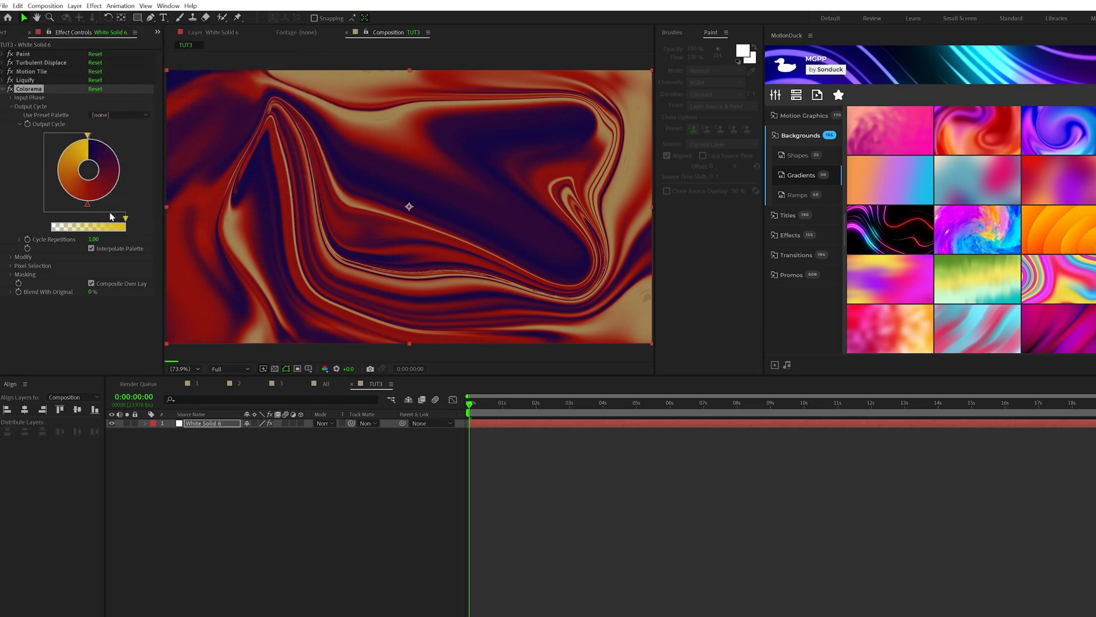
{"action": "double_click", "coordinate": [88, 204]}
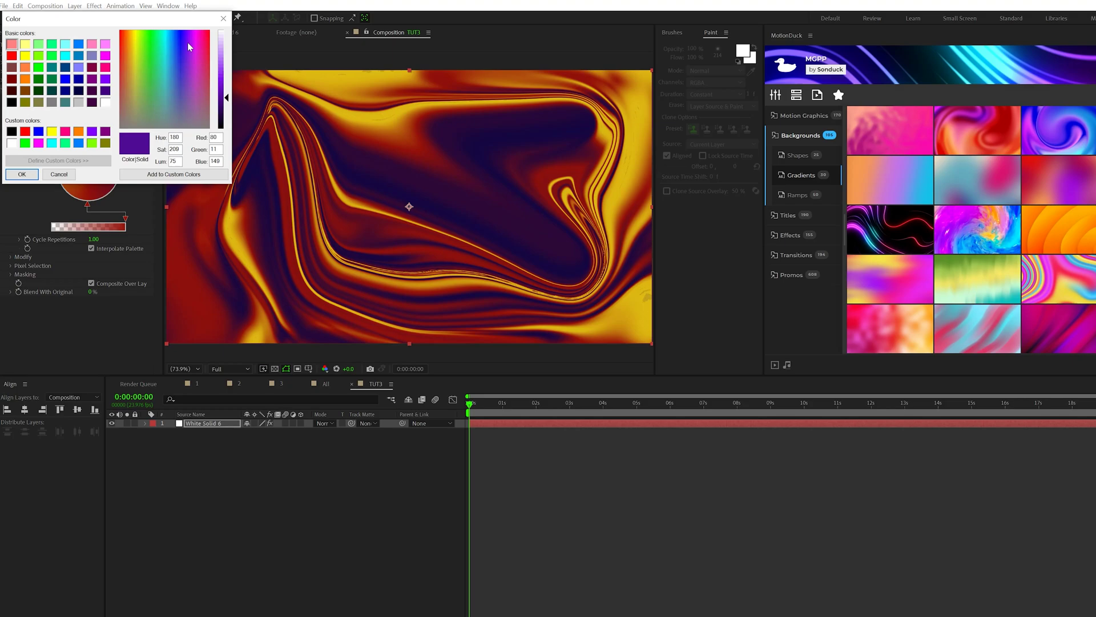
- Confirm the purple Colorama colour, then pick Liquify's Forward Warp brush
{"action": "left_click", "coordinate": [22, 174]}
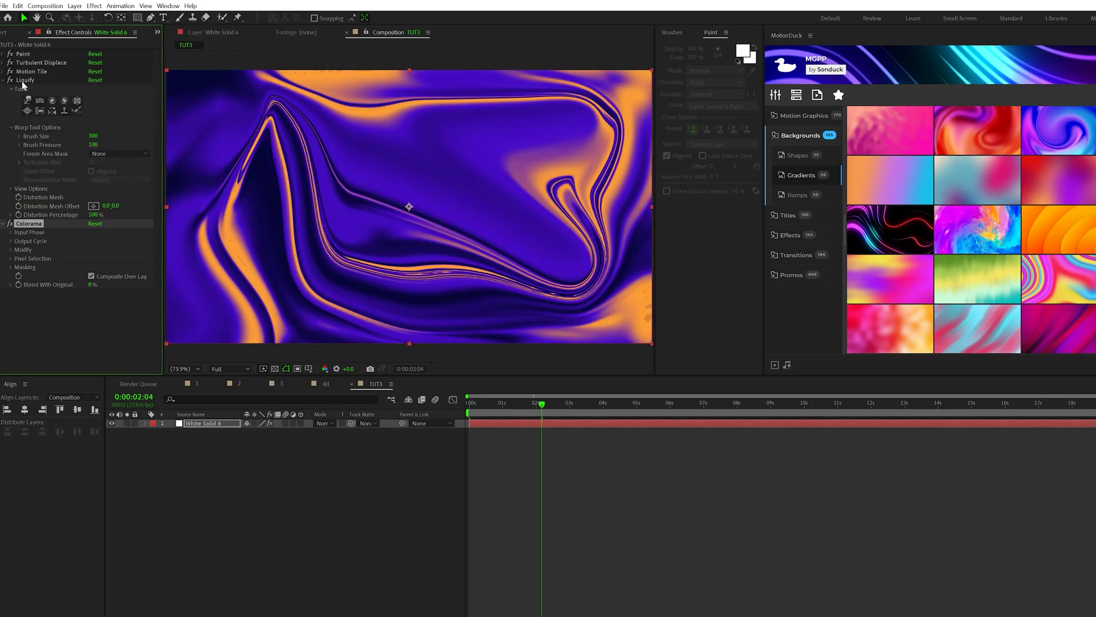
{"action": "left_click", "coordinate": [25, 80]}
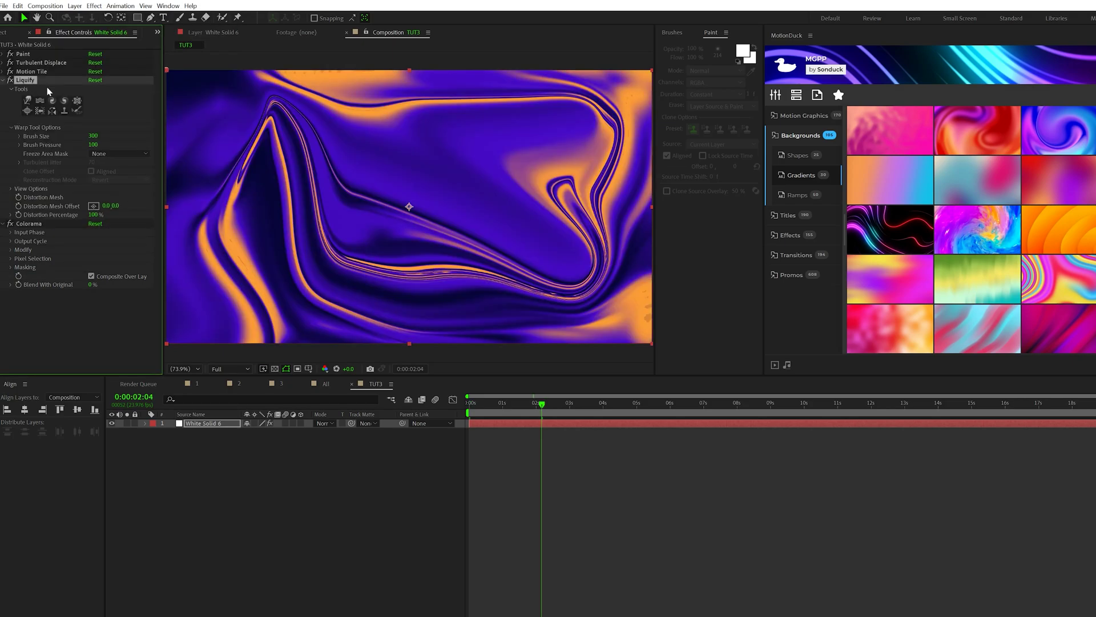
{"action": "left_click", "coordinate": [27, 102]}
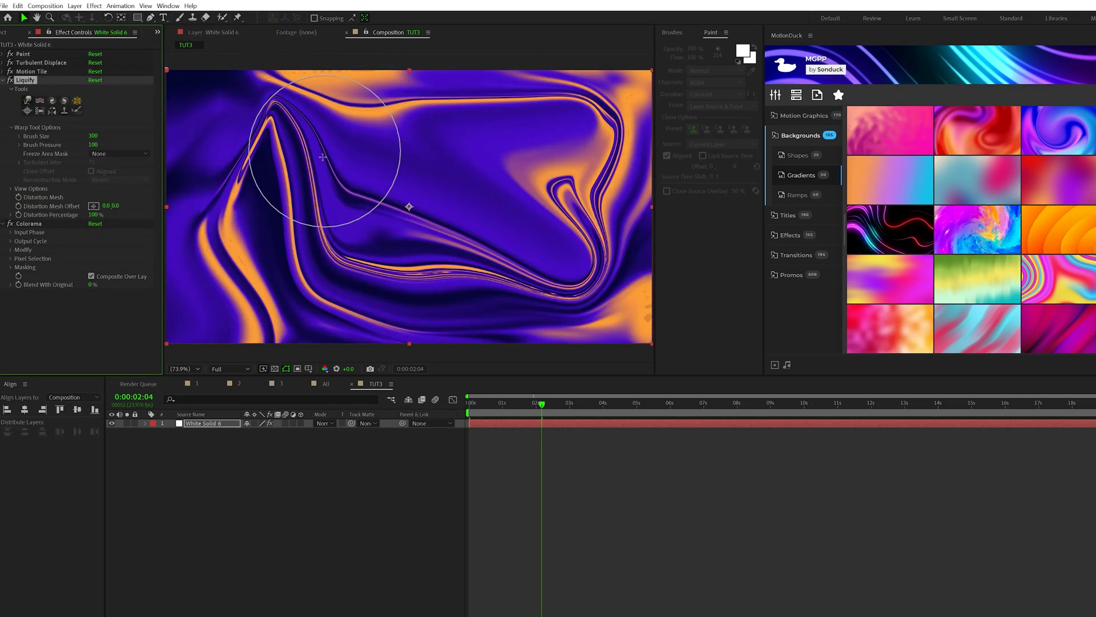
- Set the viewer preview resolution to Third for faster warping
{"action": "left_click", "coordinate": [193, 370]}
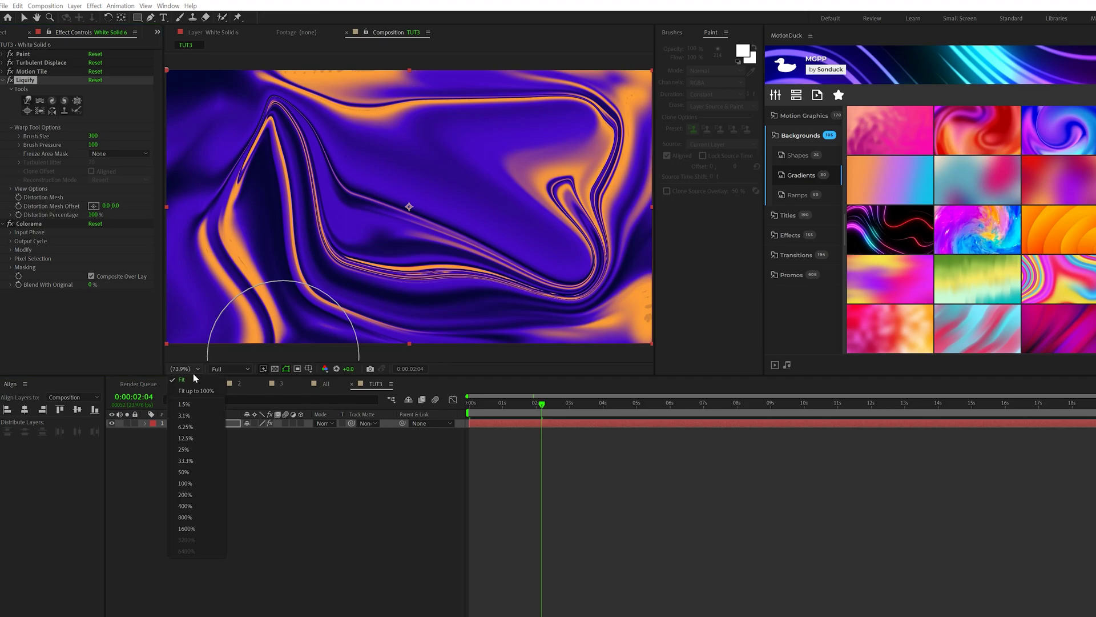
{"action": "left_click", "coordinate": [239, 368]}
{"action": "left_click", "coordinate": [227, 417]}
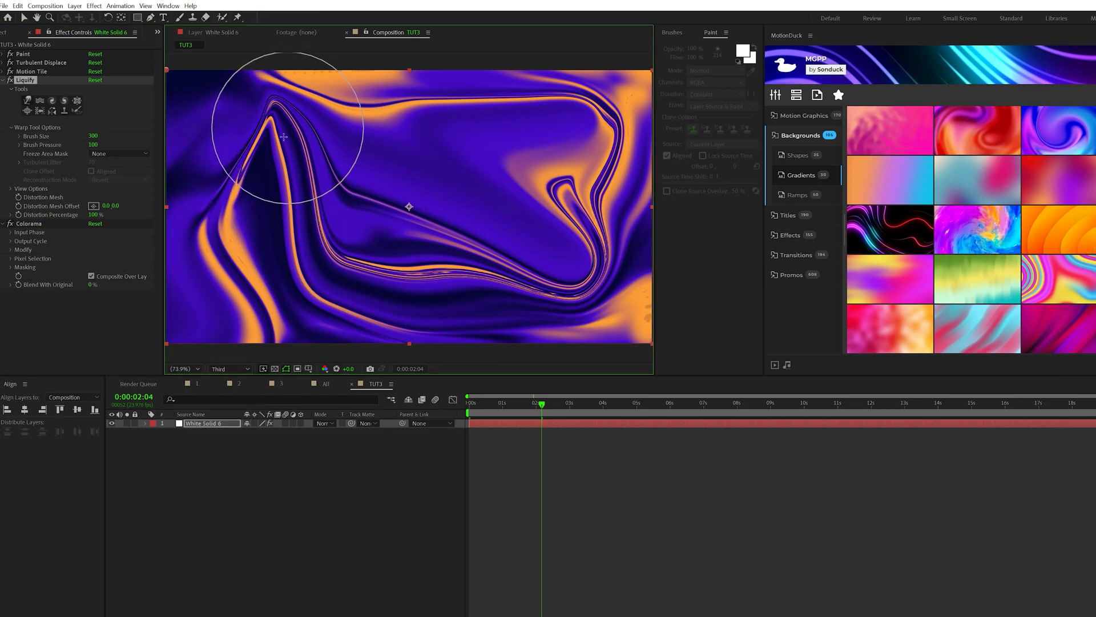